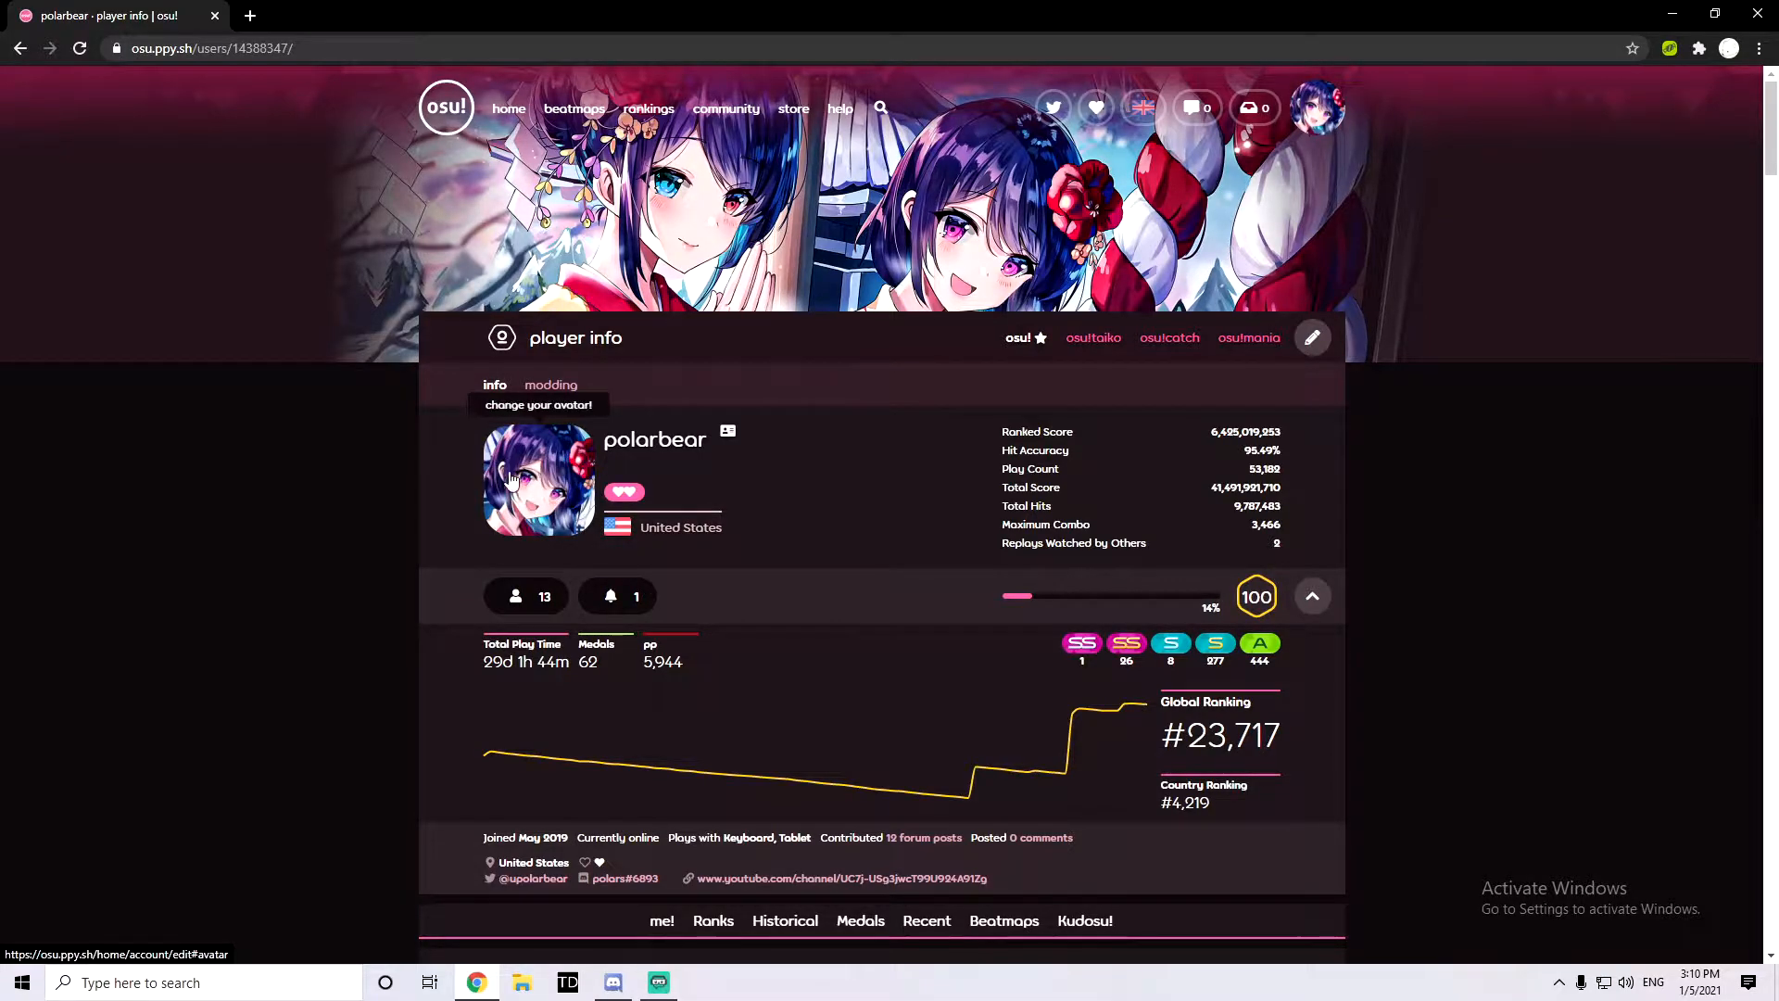
# Step: Open the collab partner's profile from the linked half of the me! banner and examine its profile details and banner
pyautogui.scroll(-7, 523, 481)
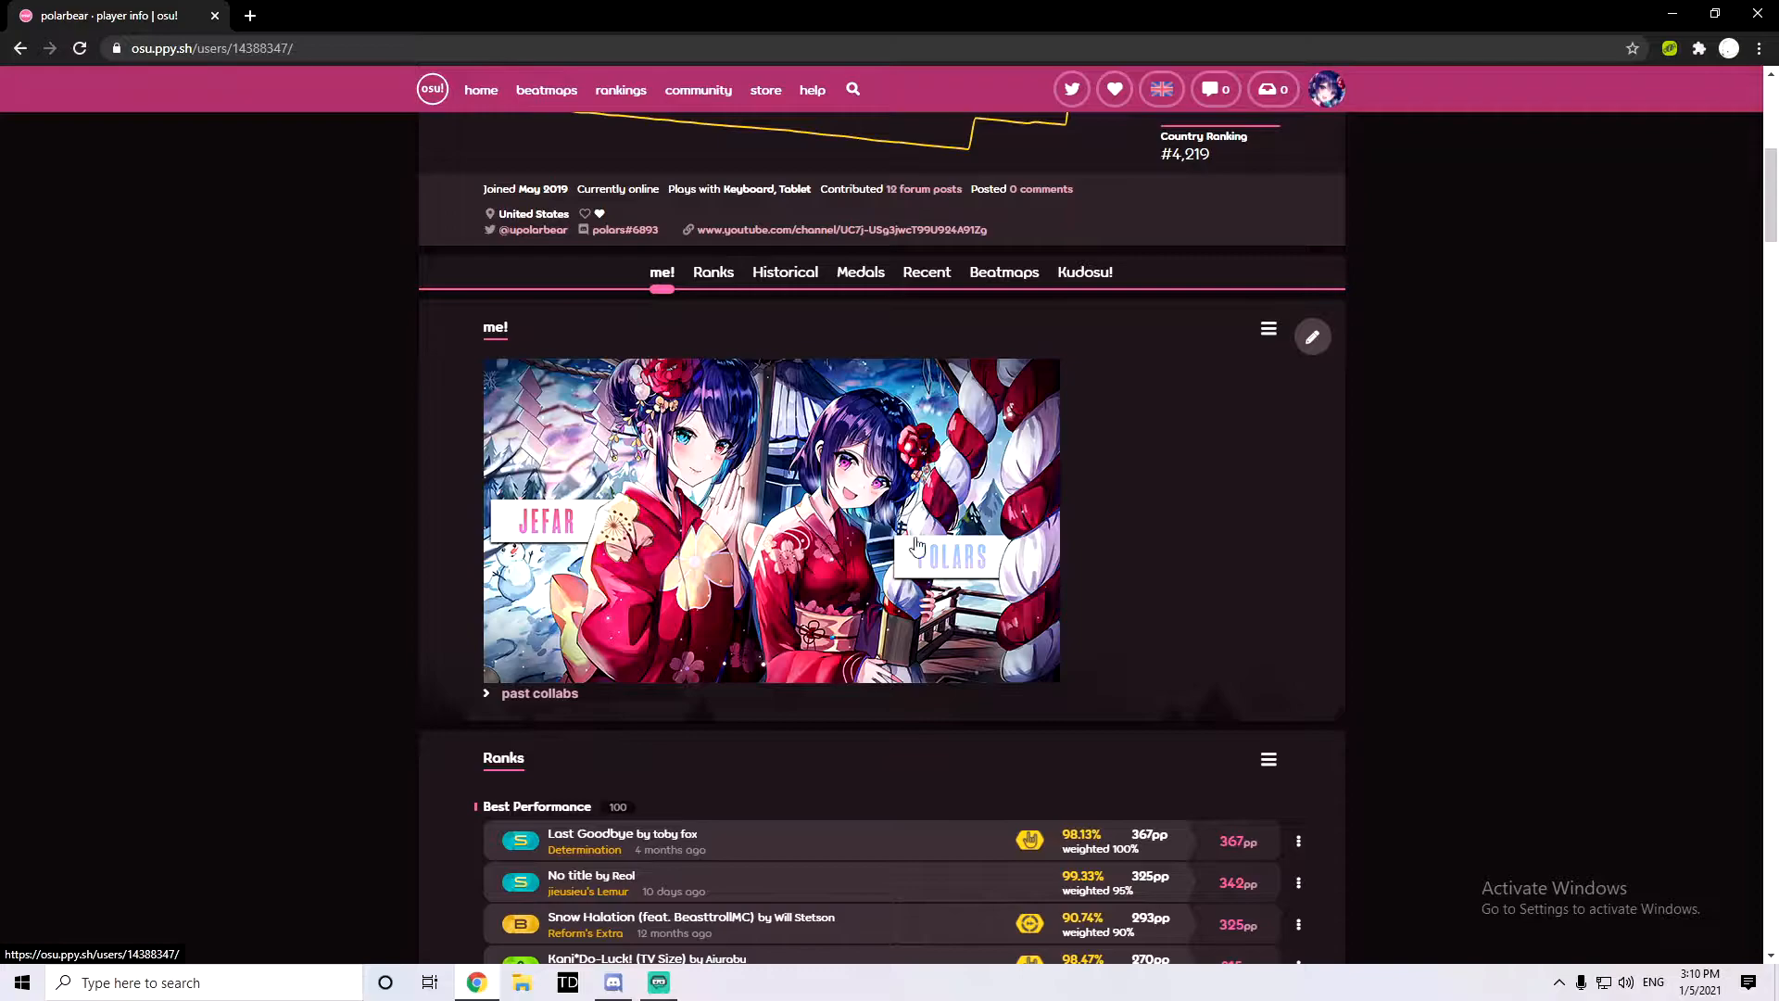
pyautogui.click(645, 536)
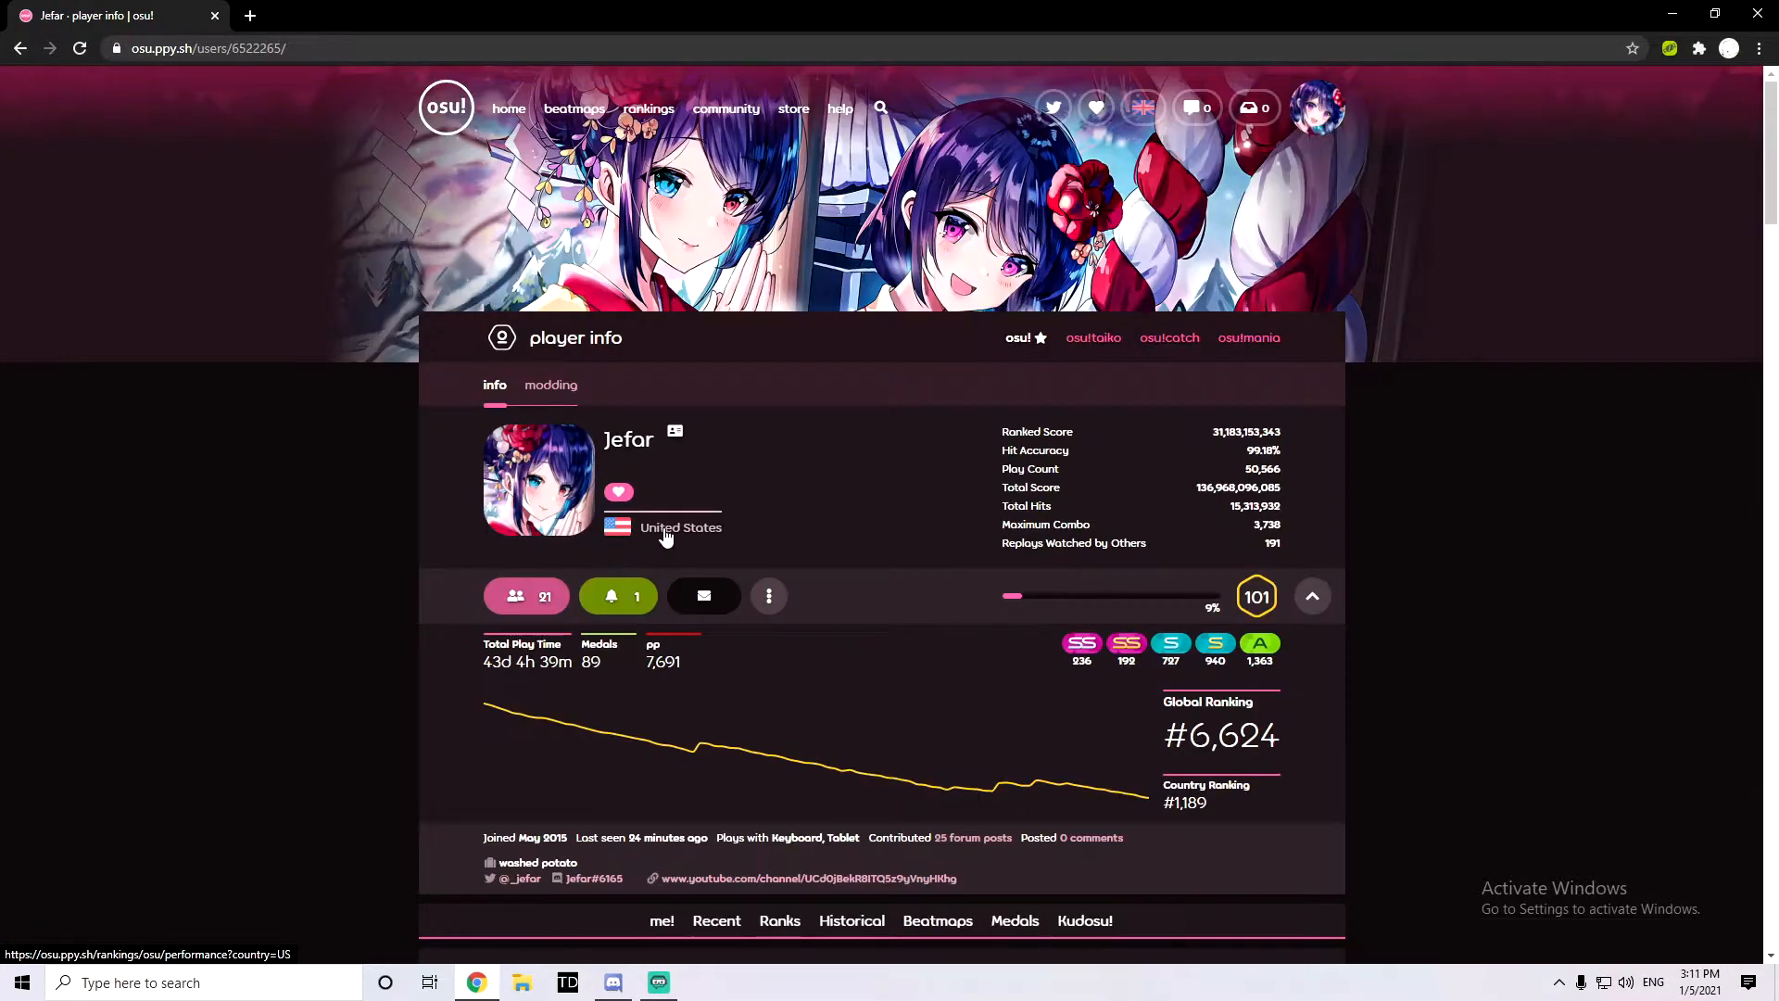
pyautogui.scroll(-5, 664, 464)
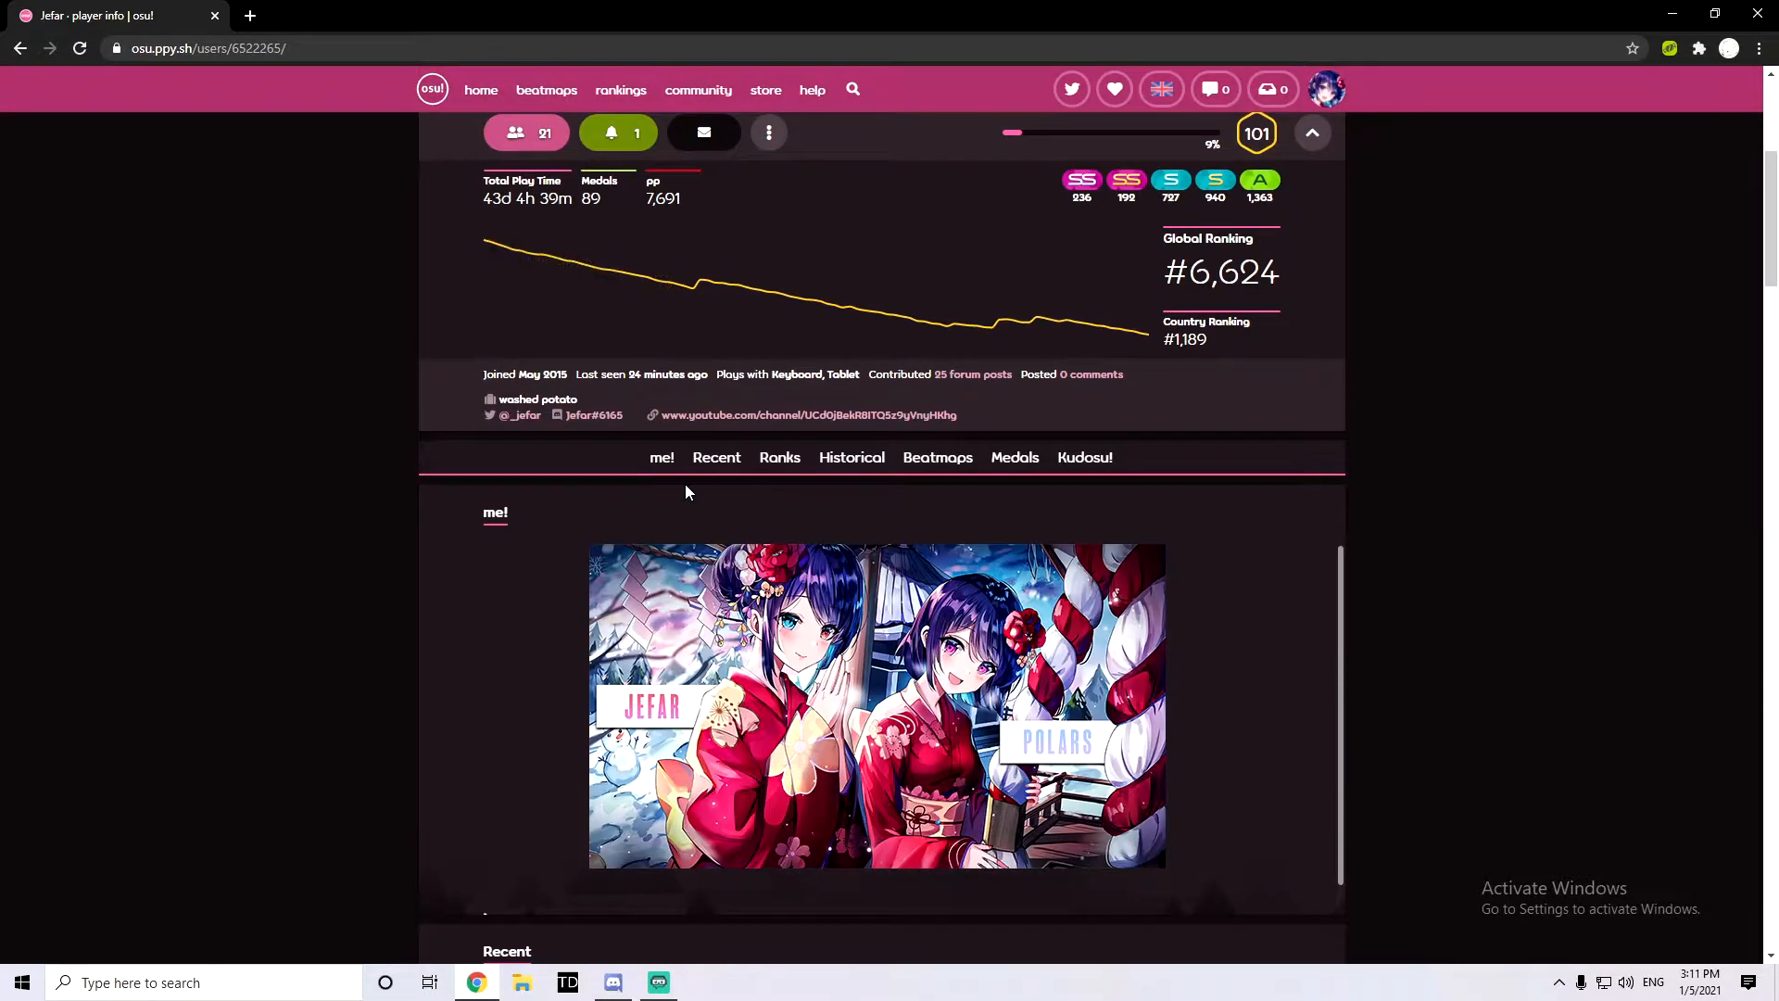
pyautogui.scroll(2, 686, 483)
pyautogui.scroll(-2, 695, 489)
pyautogui.scroll(3, 741, 574)
pyautogui.scroll(1, 834, 570)
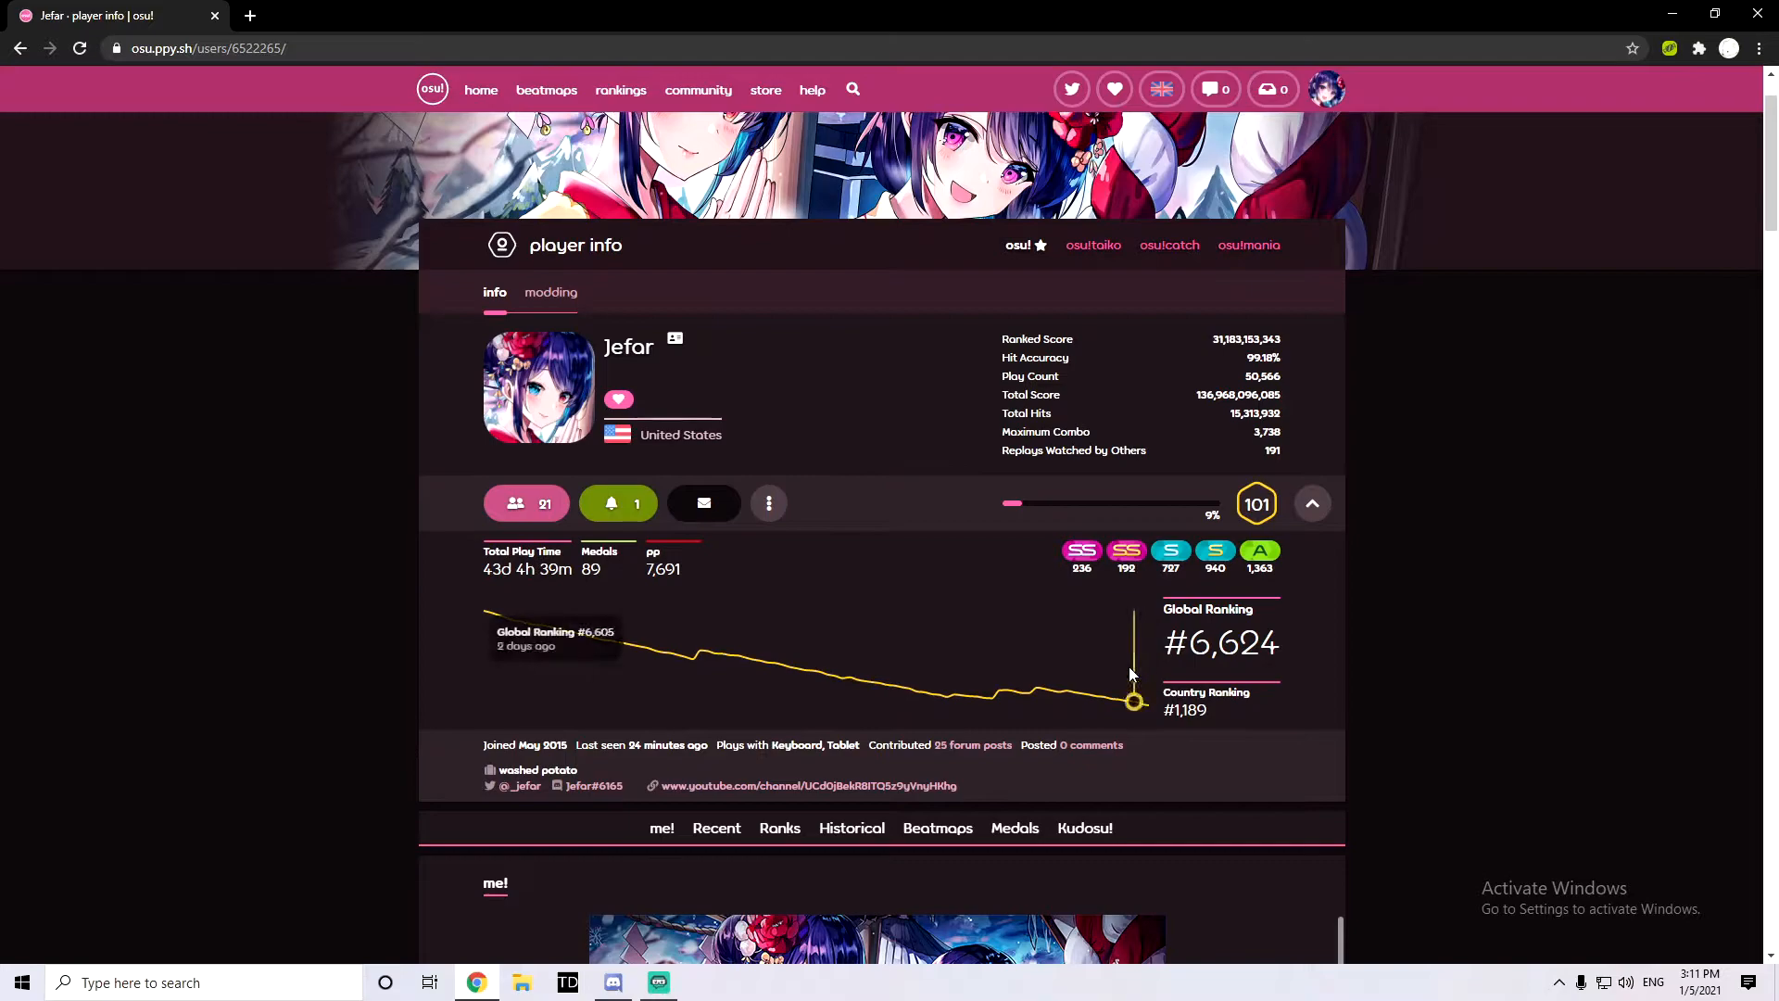
pyautogui.scroll(-4, 1020, 649)
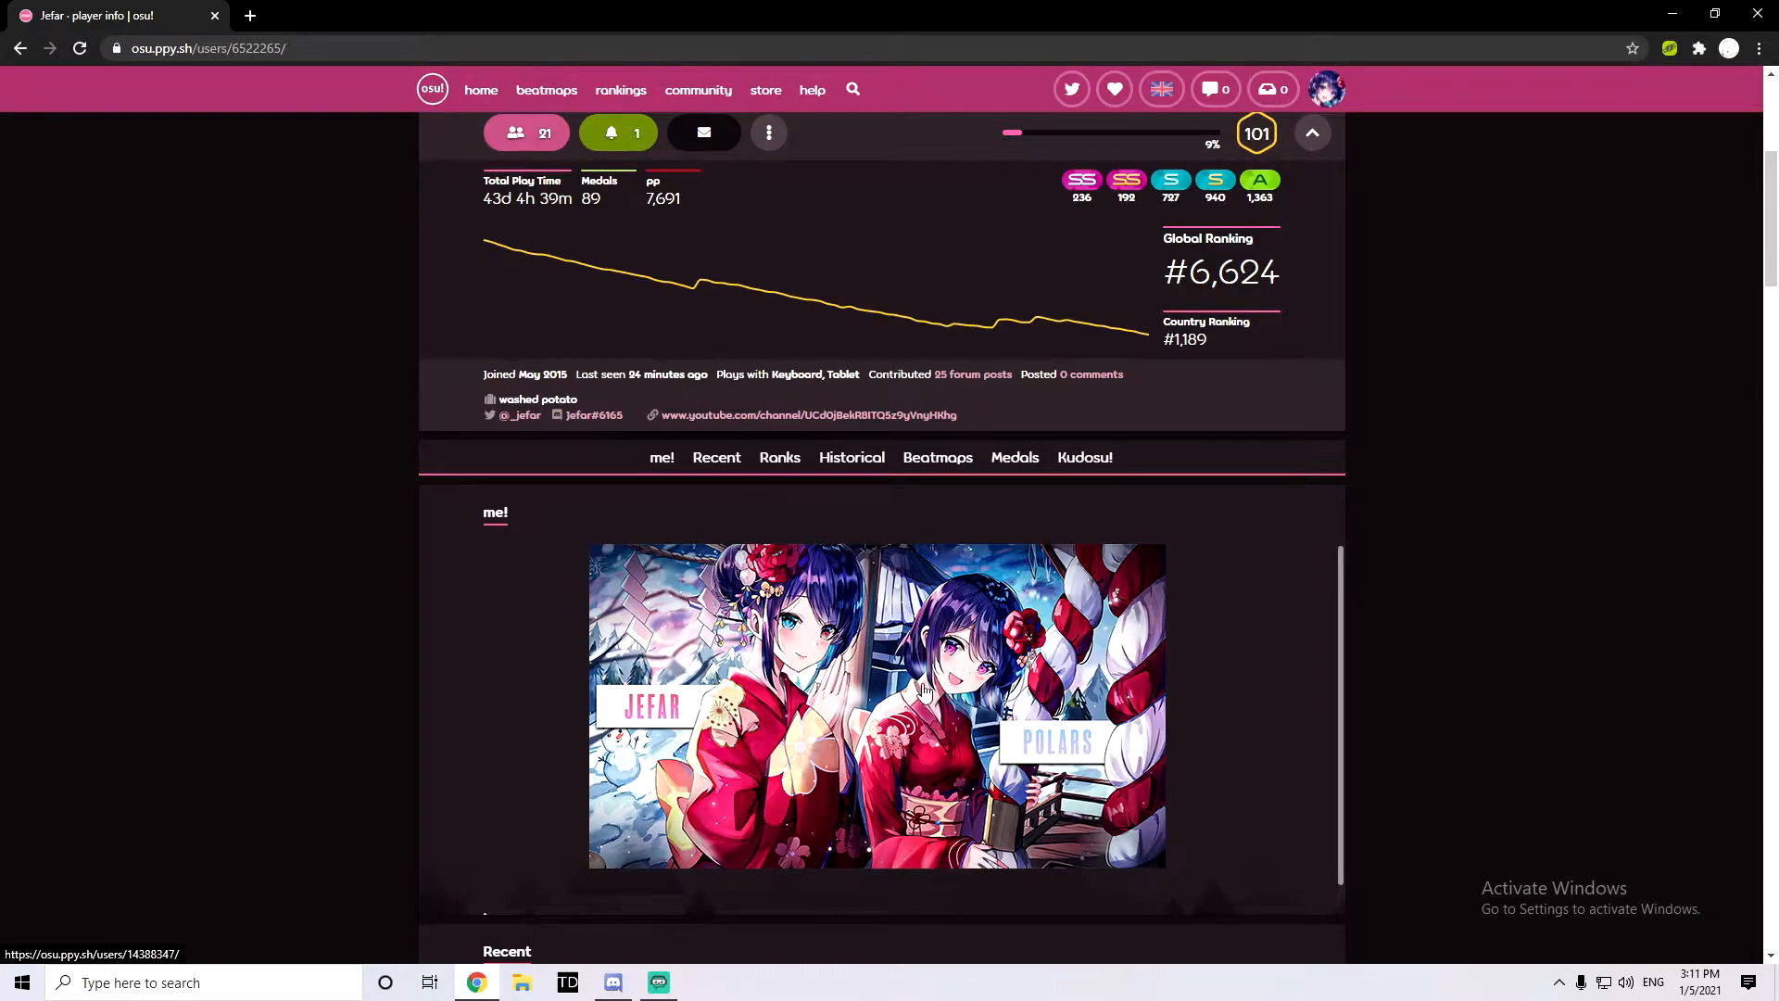
pyautogui.scroll(-1, 957, 639)
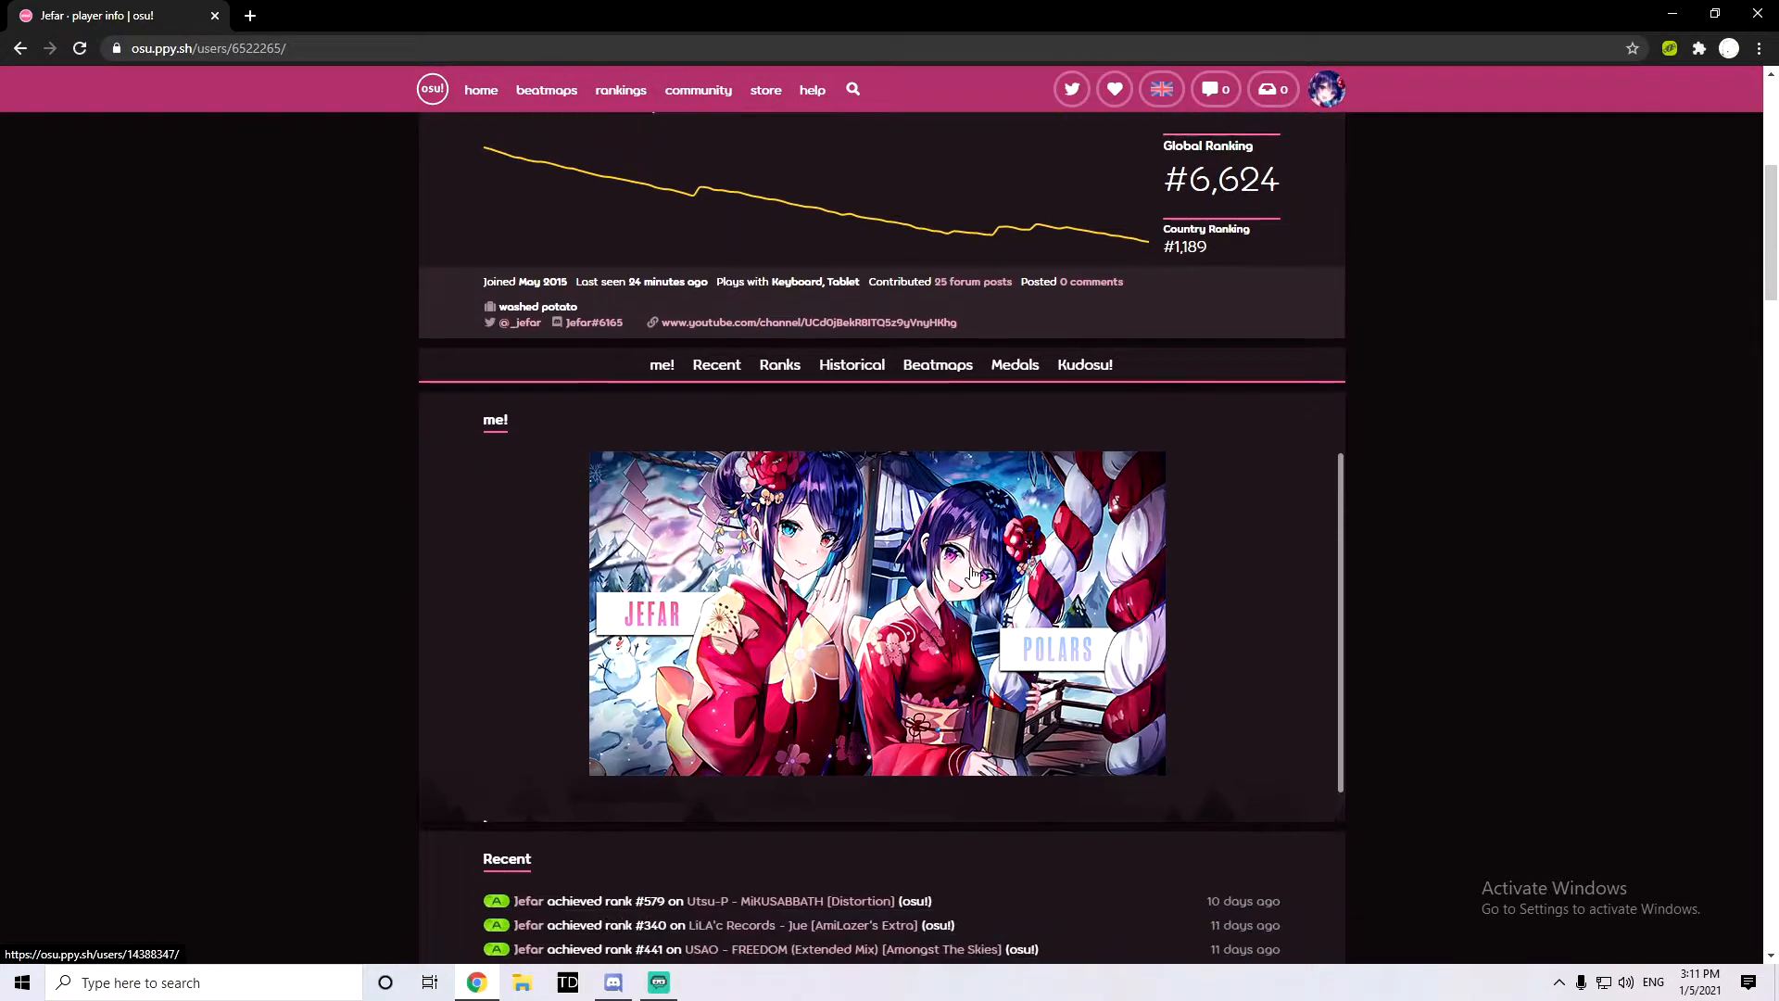
# Step: Return to the original profile through the other half of the collab banner and examine its header and me! section
pyautogui.click(957, 639)
pyautogui.scroll(-5, 977, 584)
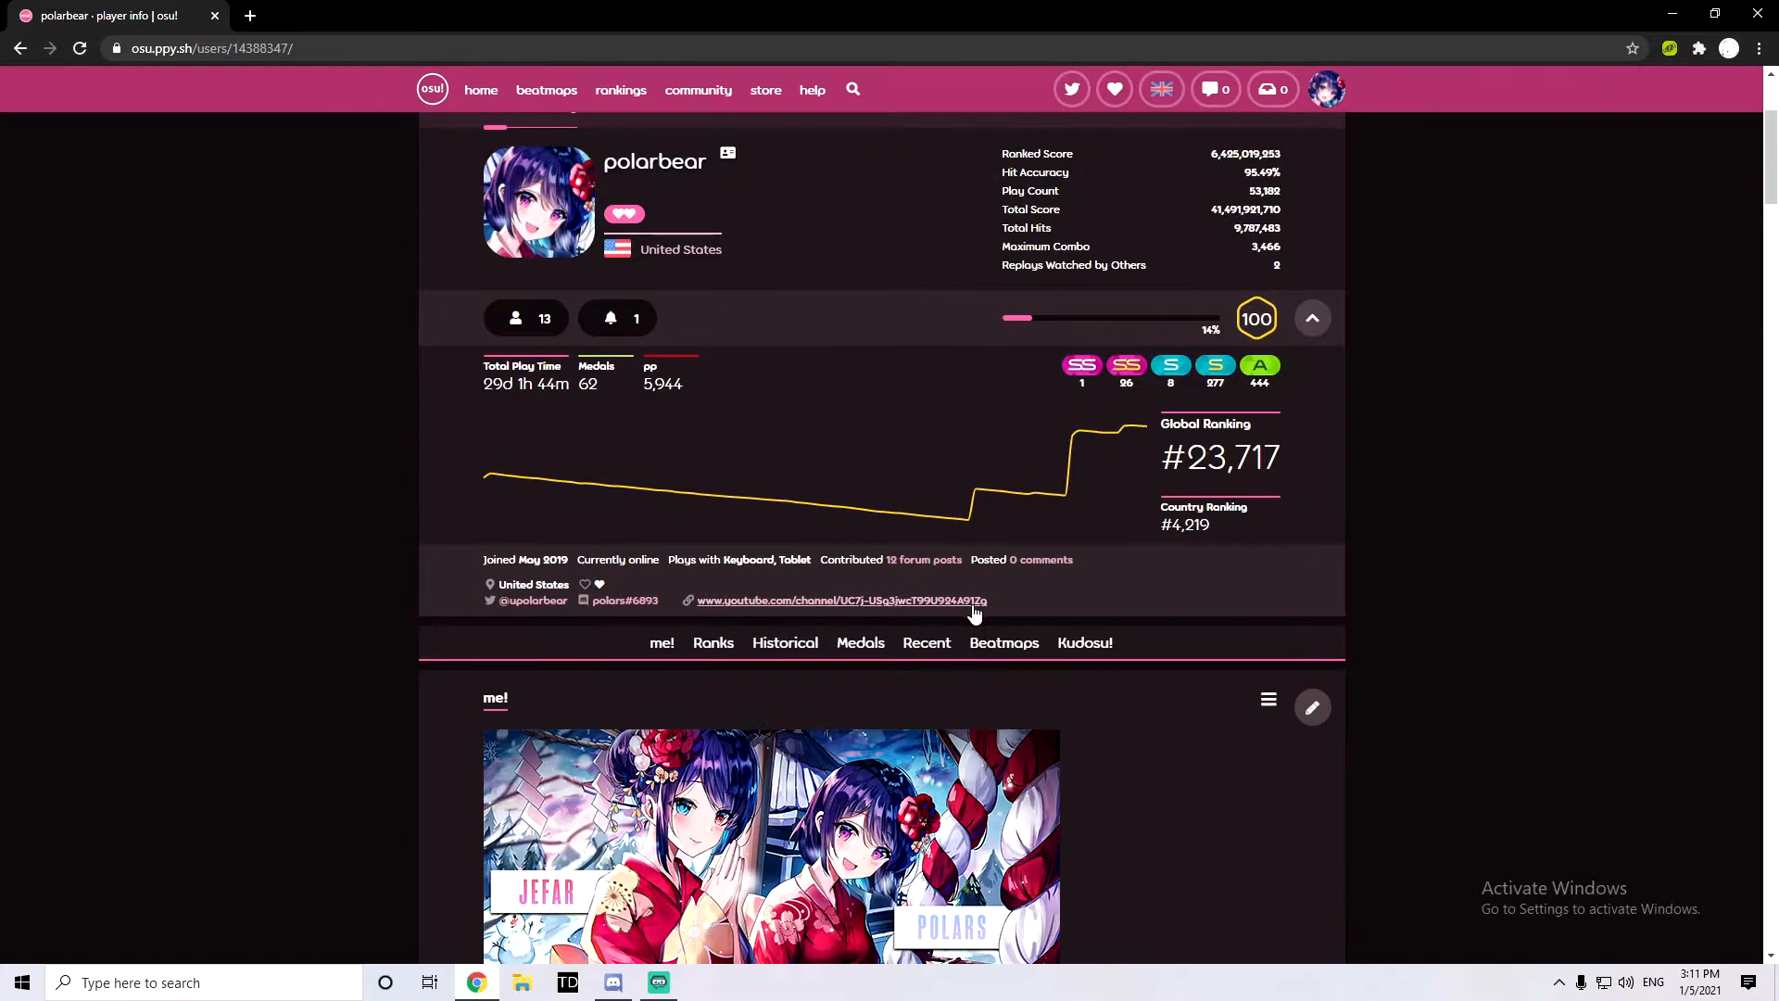
pyautogui.scroll(4, 975, 614)
pyautogui.scroll(-3, 927, 607)
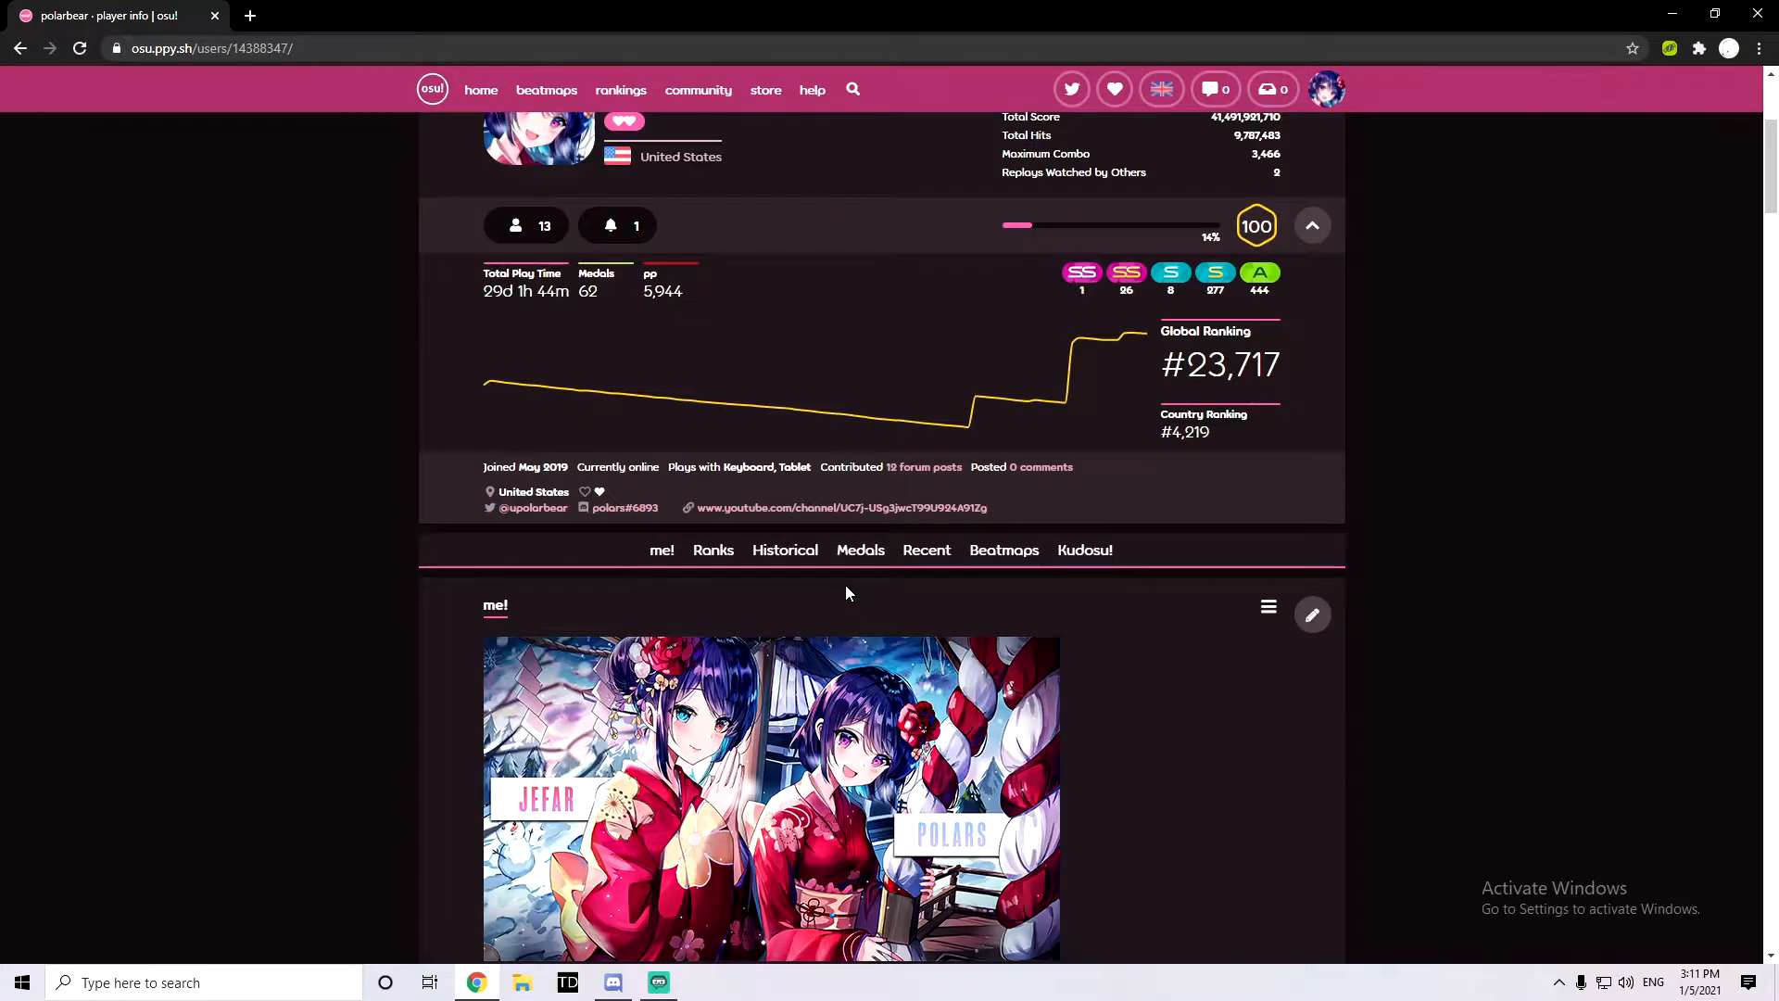
pyautogui.scroll(2, 834, 593)
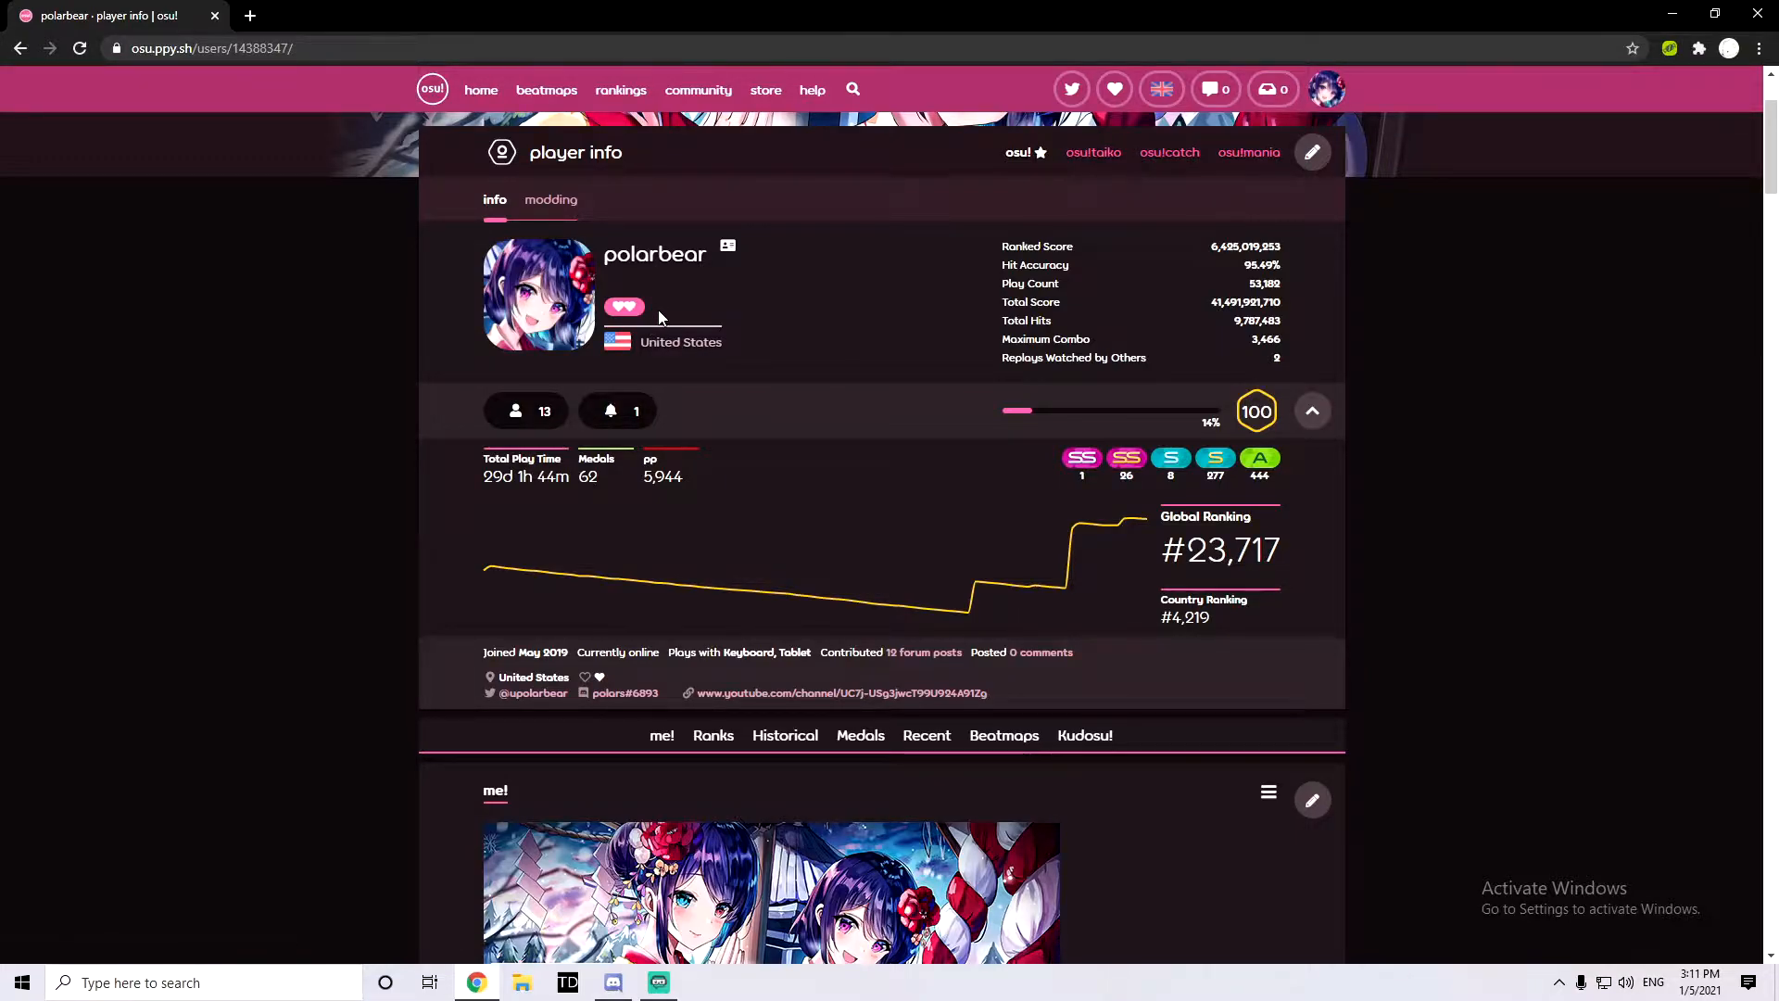
pyautogui.scroll(-4, 675, 341)
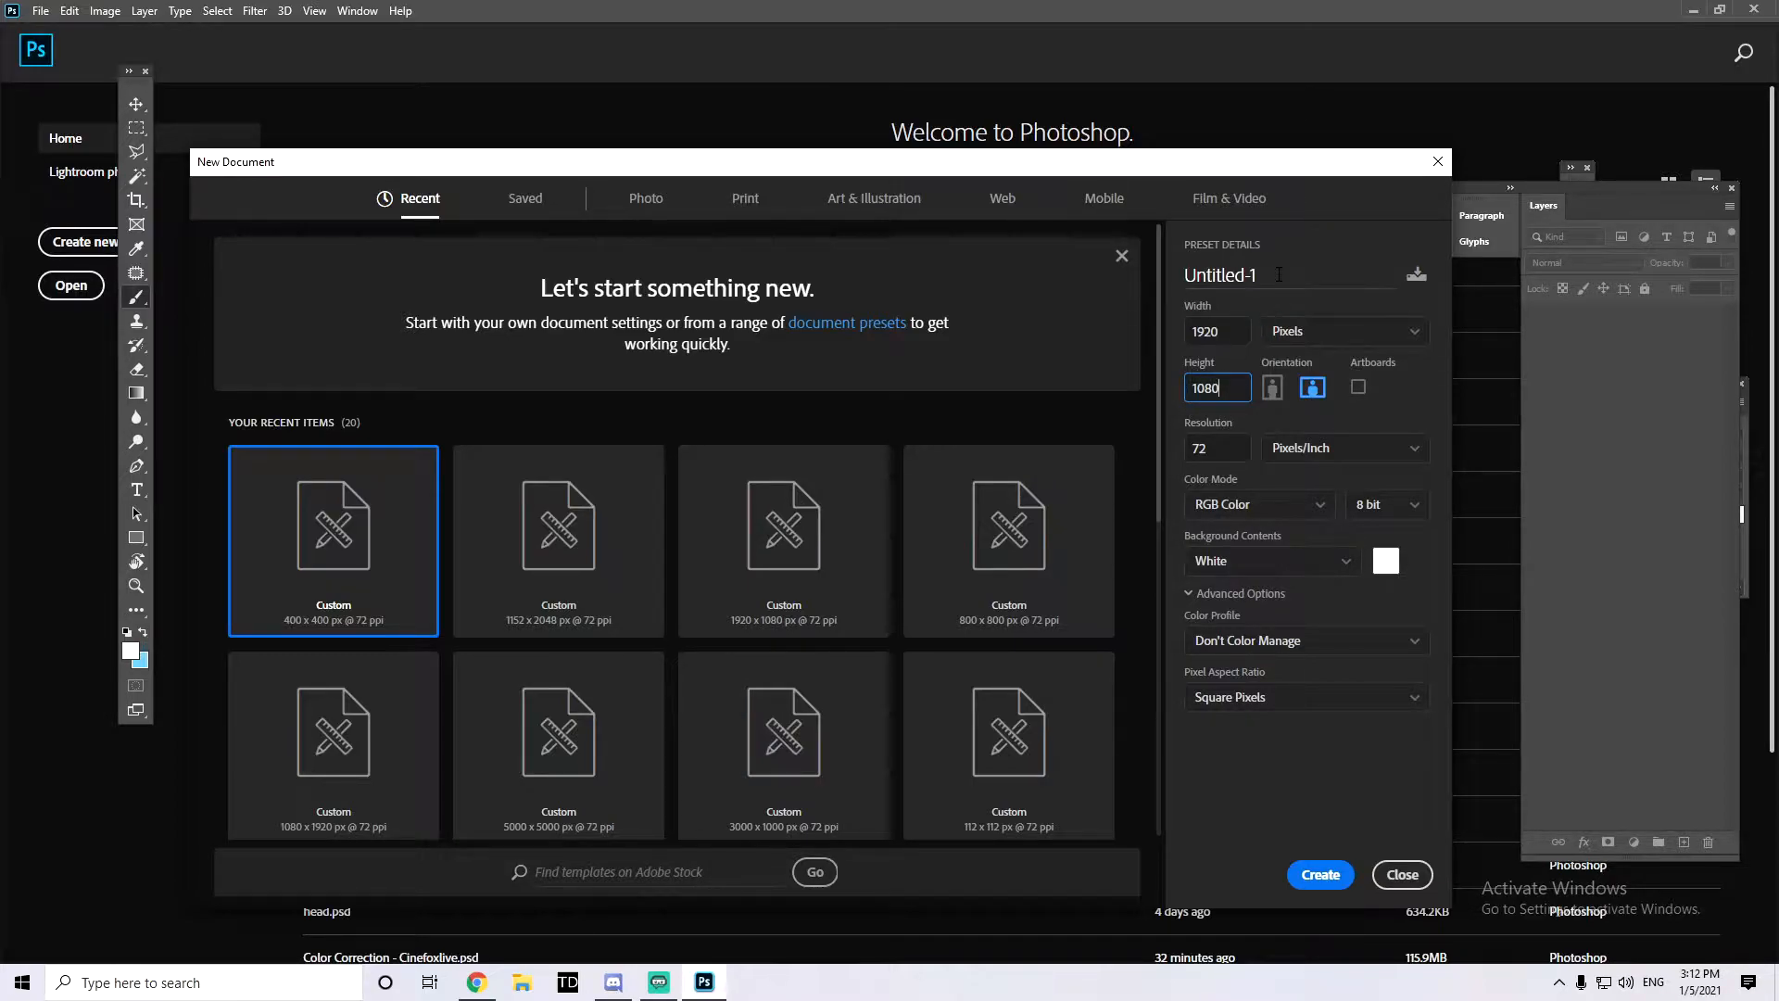
# Step: In Photoshop, create a 1920 × 1080 px document at 72 ppi with a white background and place the two-girl winter artwork in it
pyautogui.click(1316, 873)
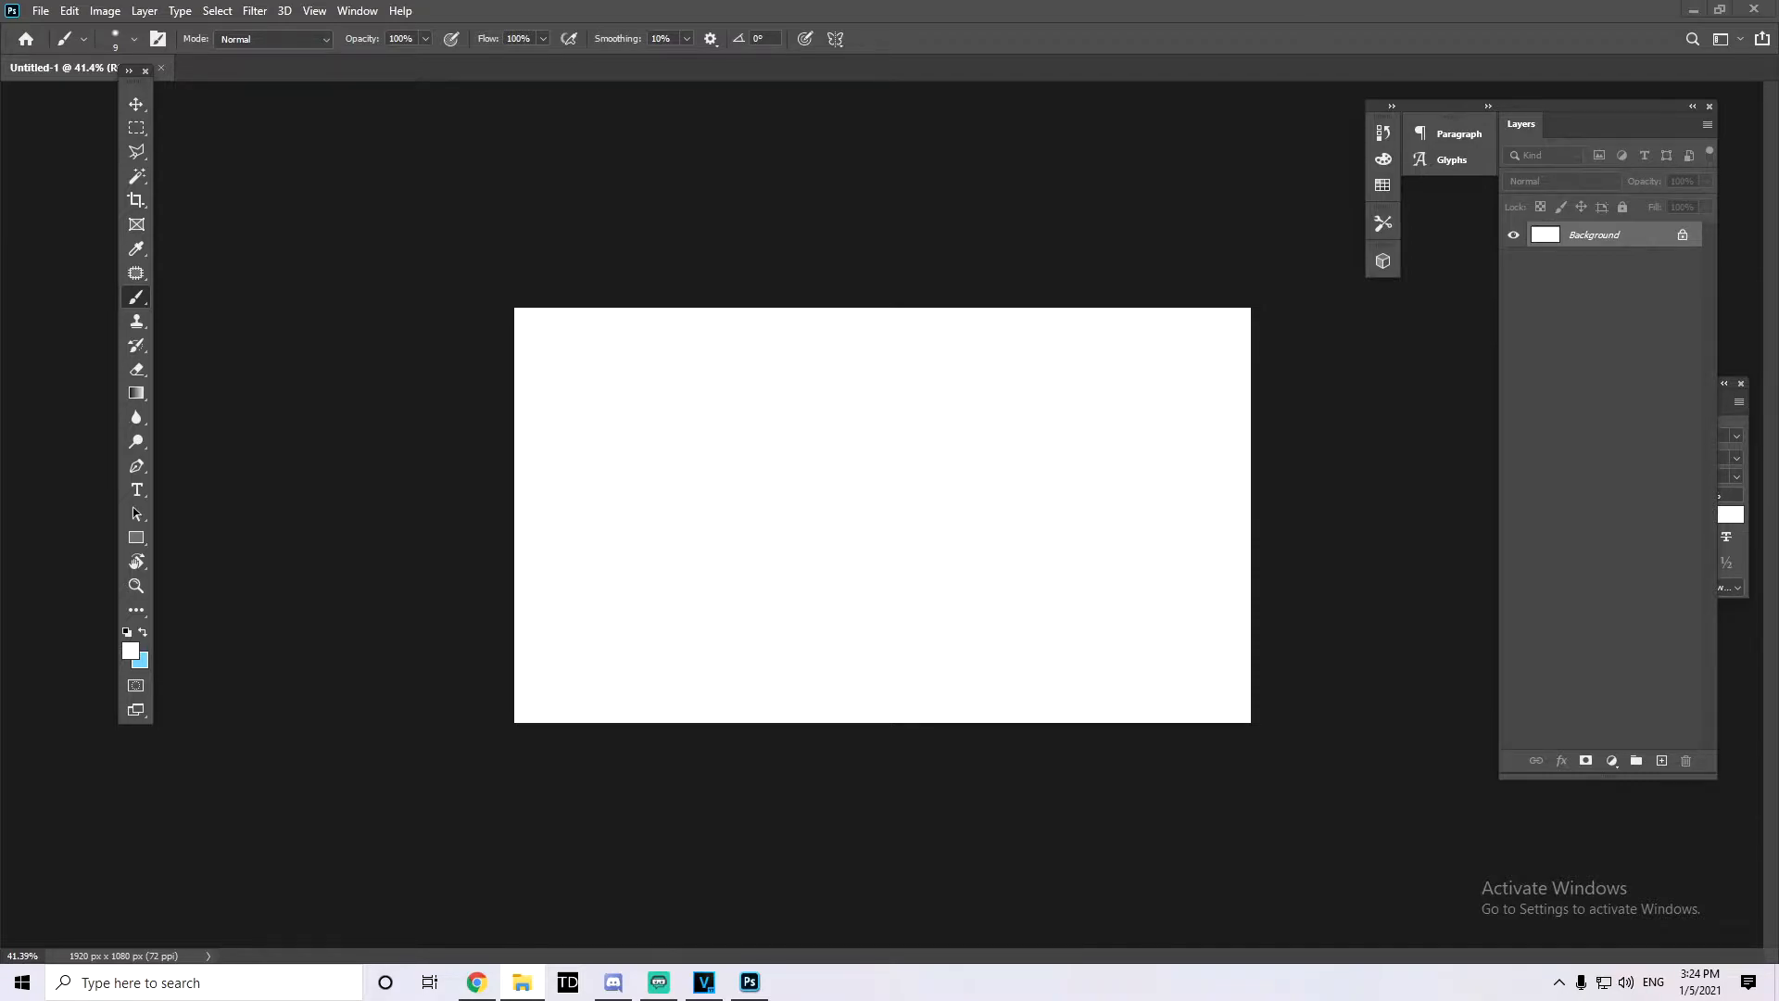
pyautogui.moveTo(1778, 325); pyautogui.dragTo(1189, 345)
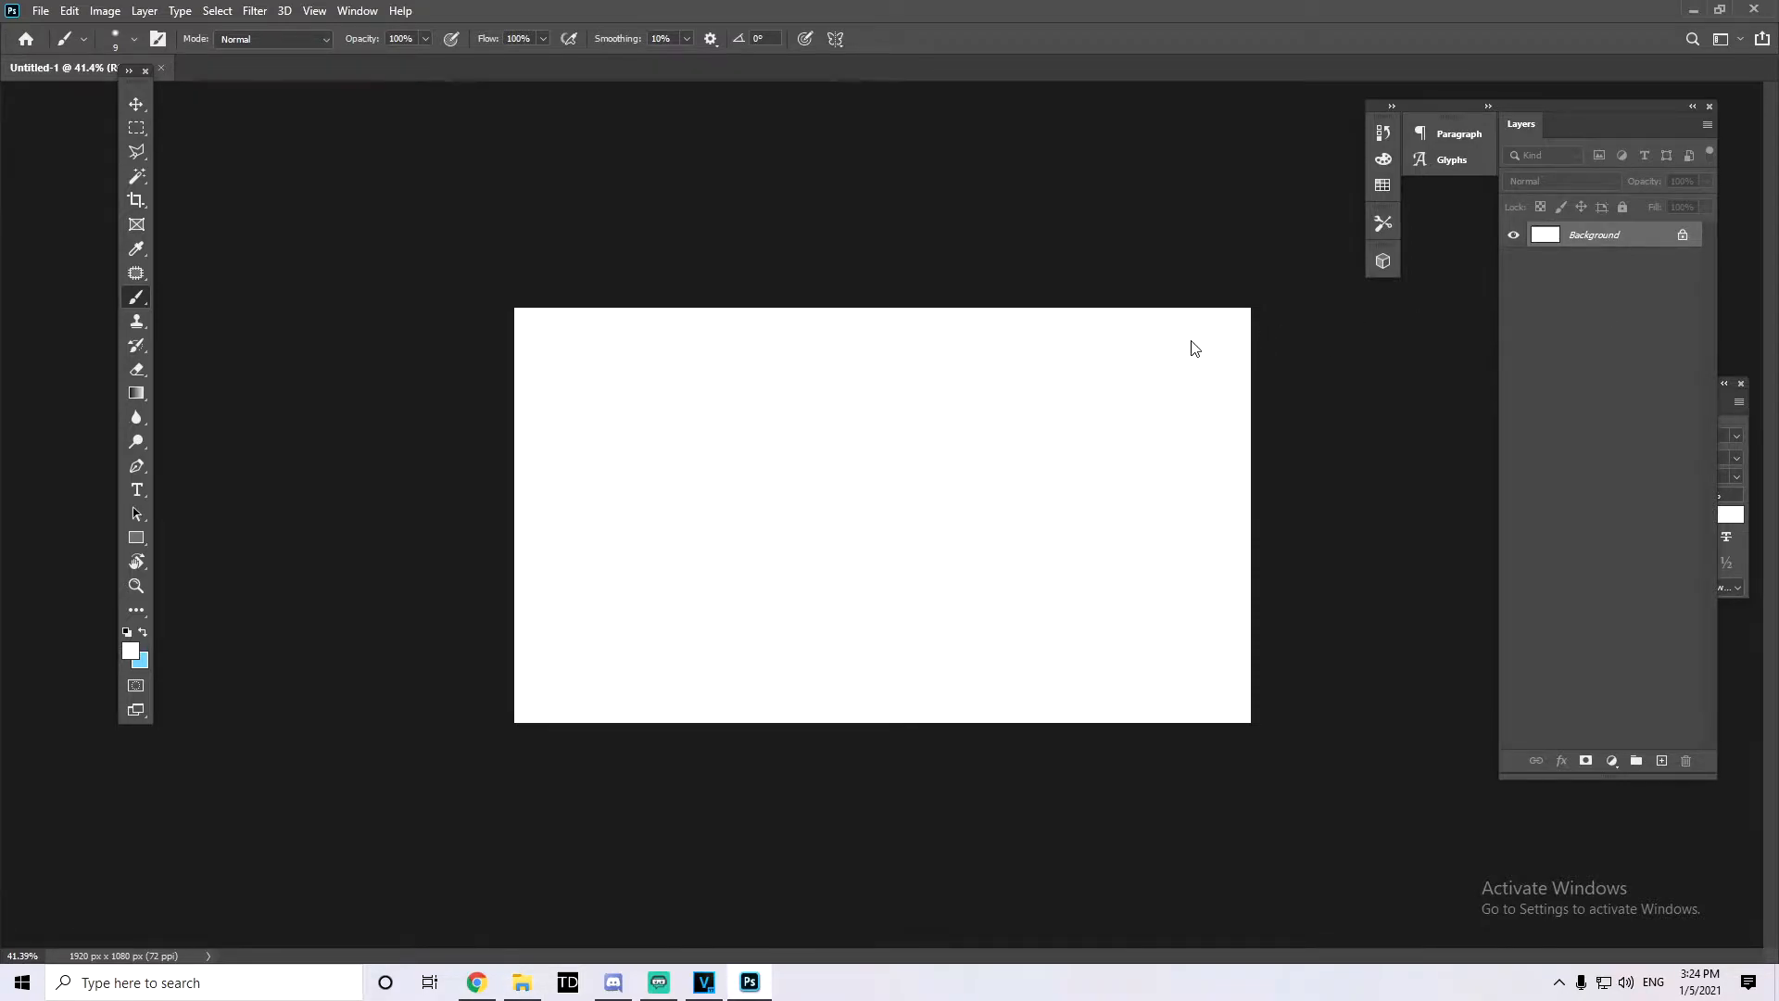
pyautogui.press('b')
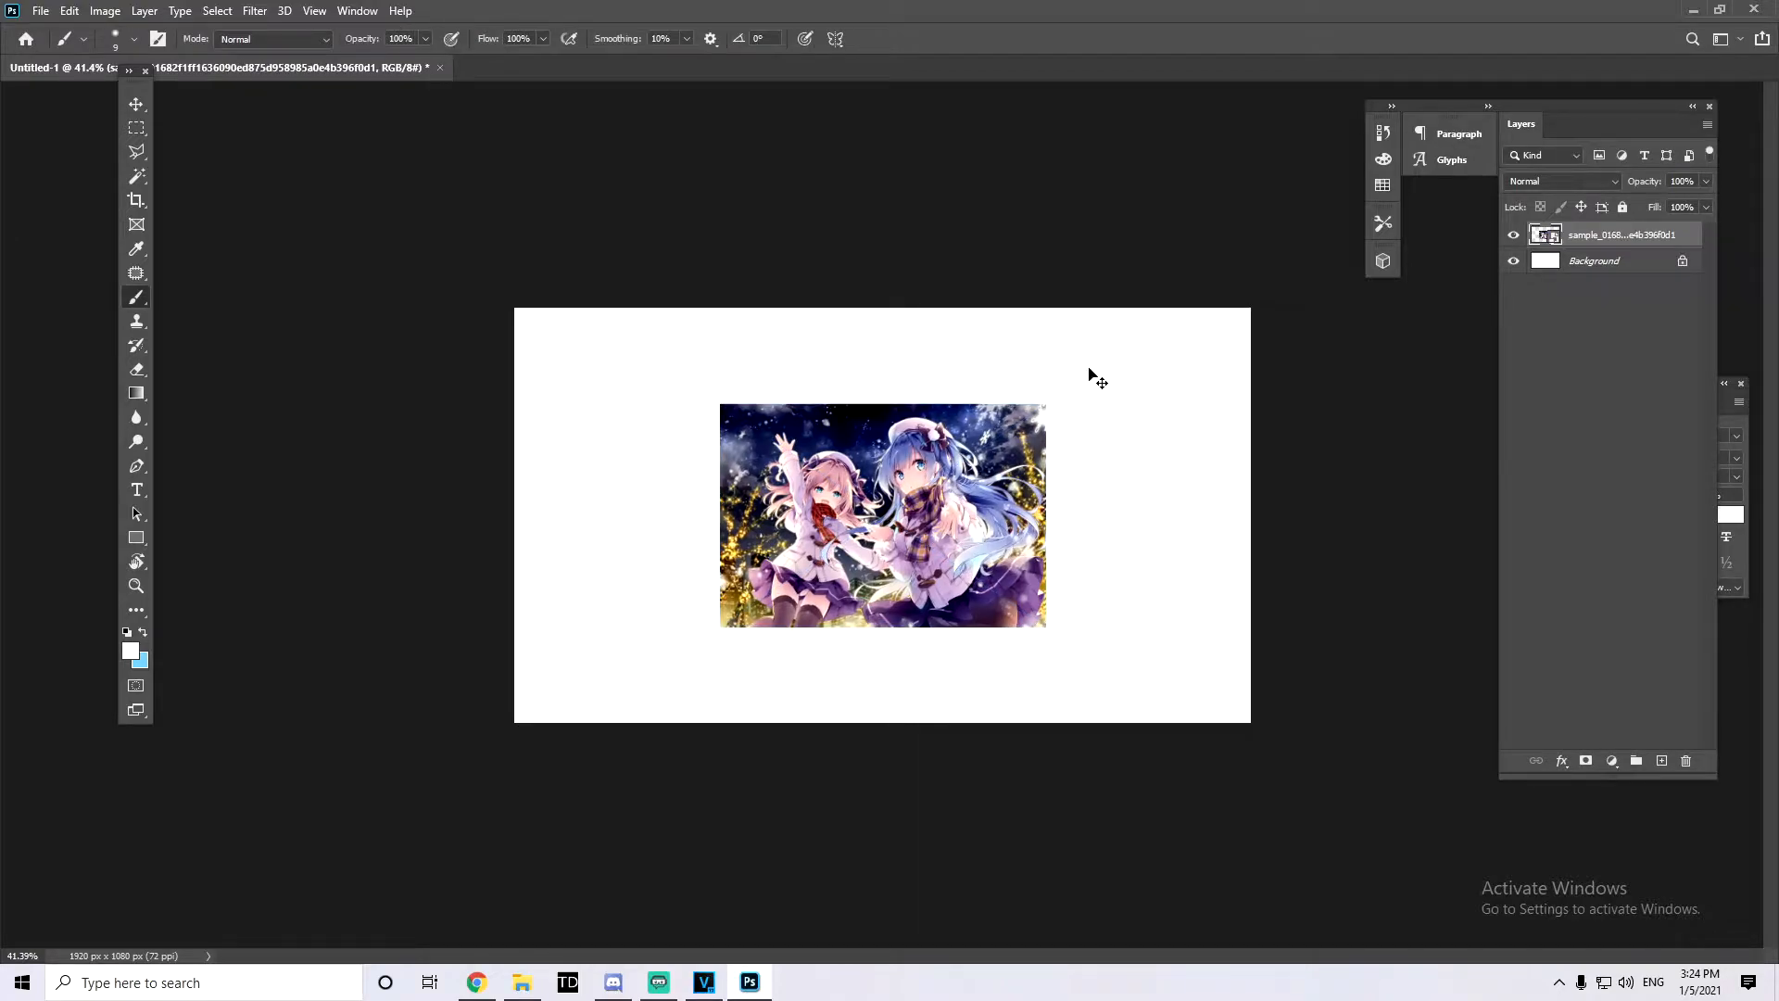
# Step: Scale the placed artwork to about 233% and position it so it covers the whole canvas
pyautogui.hotkey('ctrl', 't')
pyautogui.moveTo(1047, 403); pyautogui.dragTo(1298, 233)
pyautogui.moveTo(1214, 390); pyautogui.dragTo(996, 456)
pyautogui.moveTo(1080, 694); pyautogui.dragTo(1260, 769)
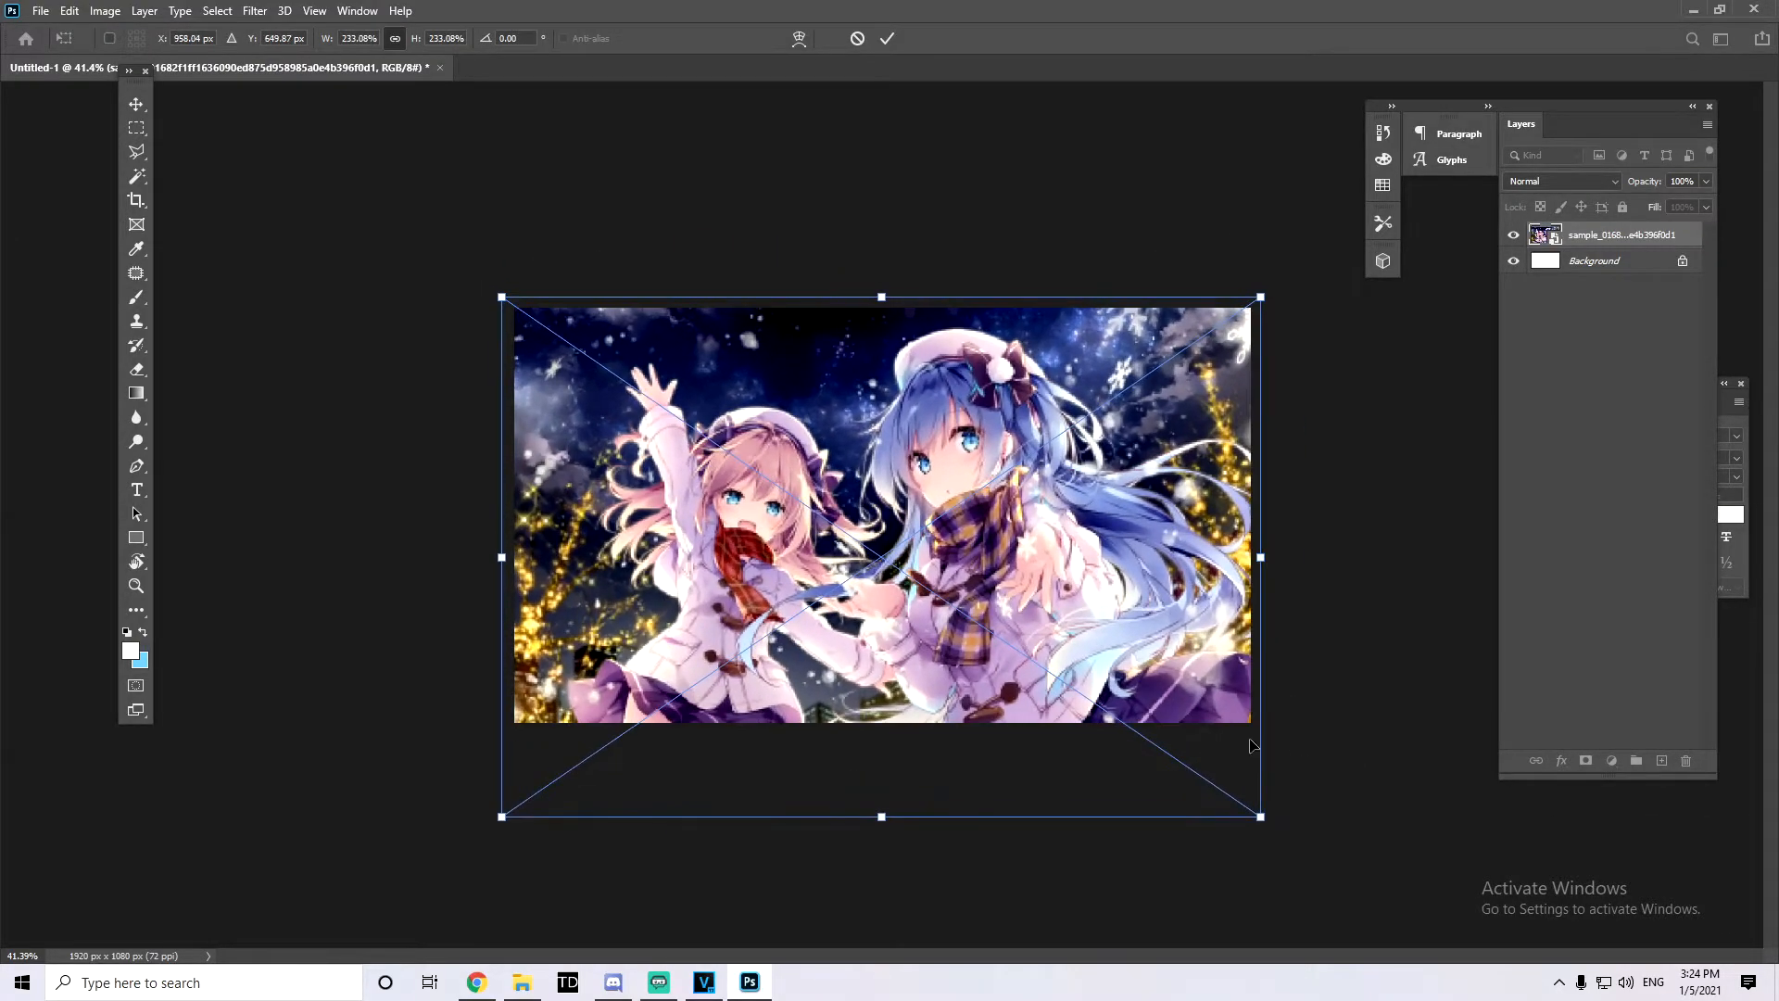
pyautogui.press('Return')
pyautogui.scroll(-1, 1029, 517)
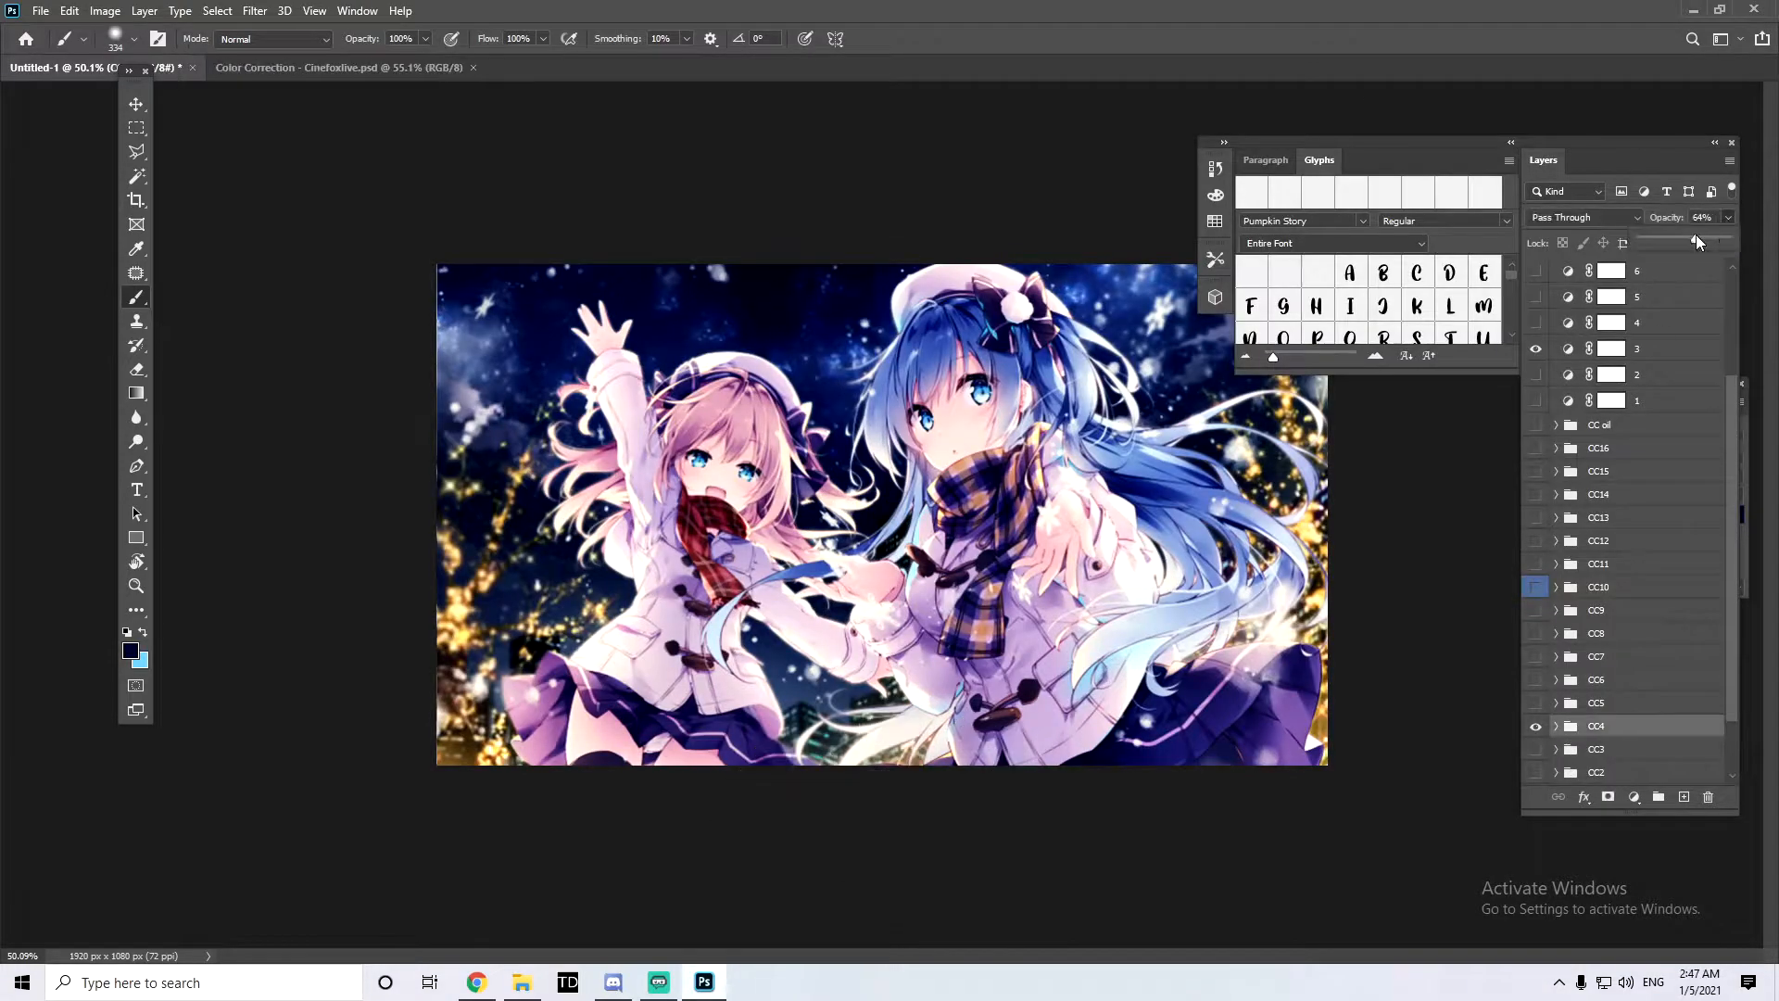
# Step: Show the CC5 color correction group over the artwork
pyautogui.click(1535, 707)
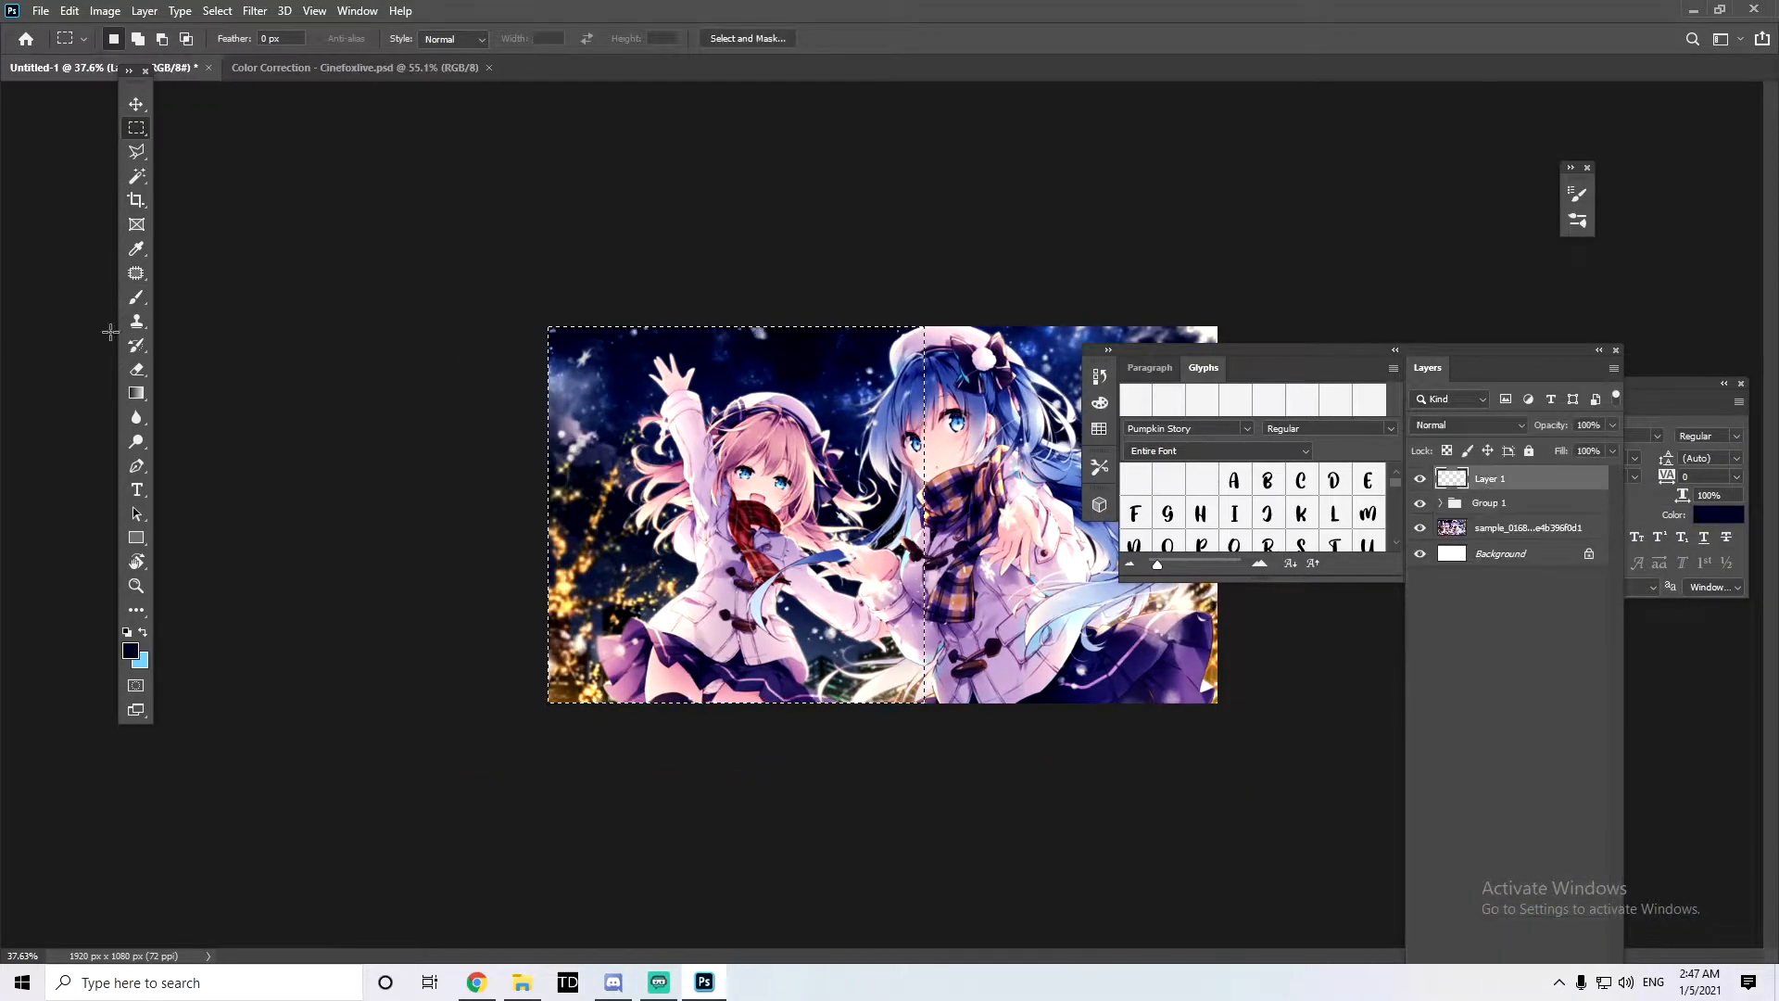
# Step: Place a white square rotated -45° over the canvas's lower-left corner and duplicate it onto the upper-right corner
pyautogui.press('b')
pyautogui.click(140, 660)
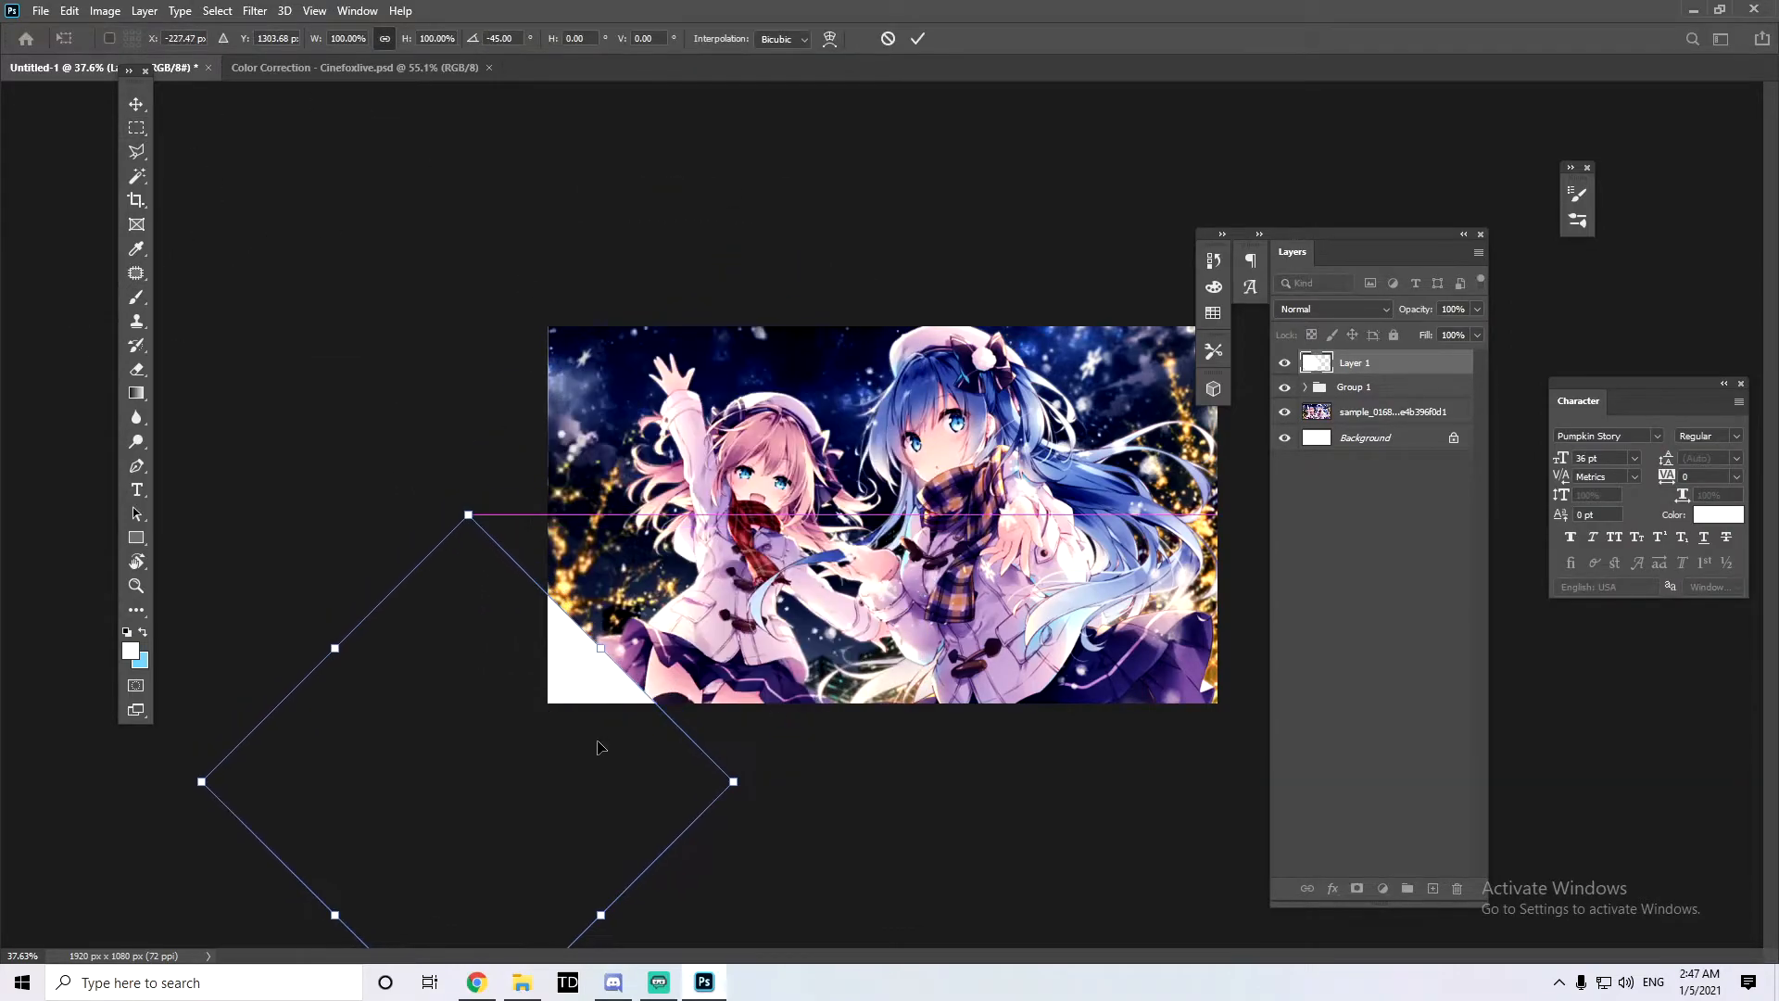
pyautogui.press('Return')
pyautogui.hotkey('ctrl', 'j')
pyautogui.hotkey('ctrl', 't')
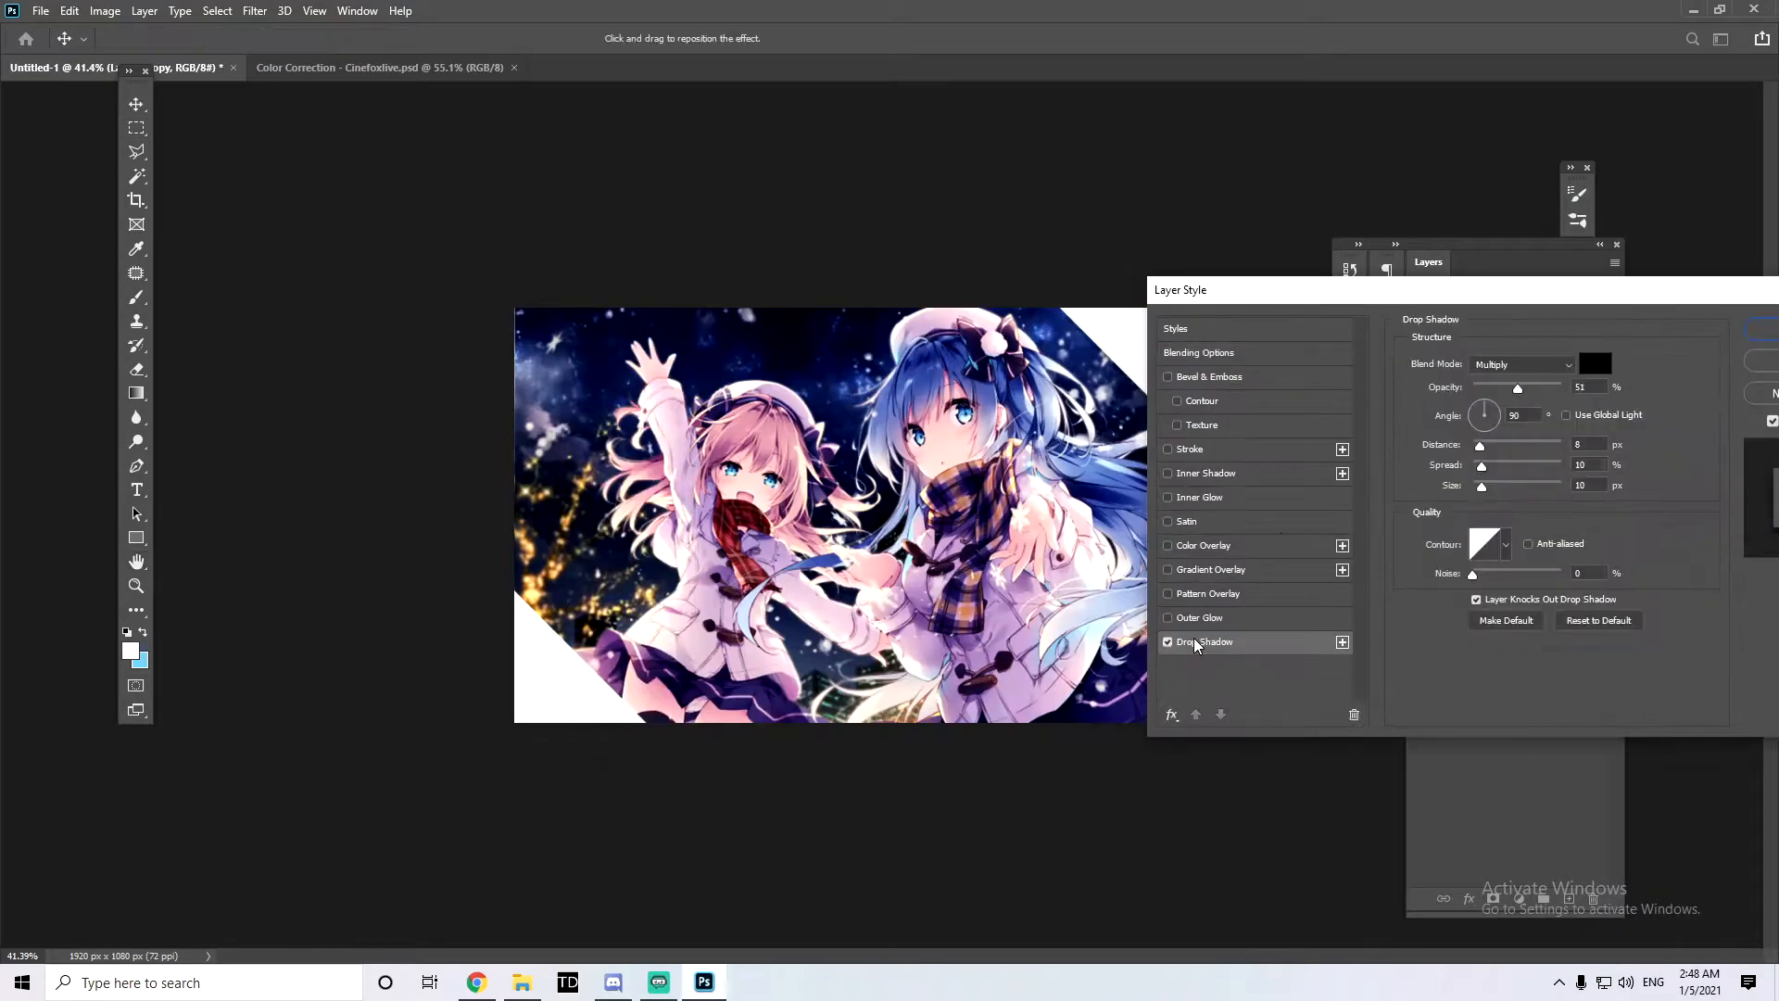
pyautogui.moveTo(1301, 284); pyautogui.dragTo(794, 293)
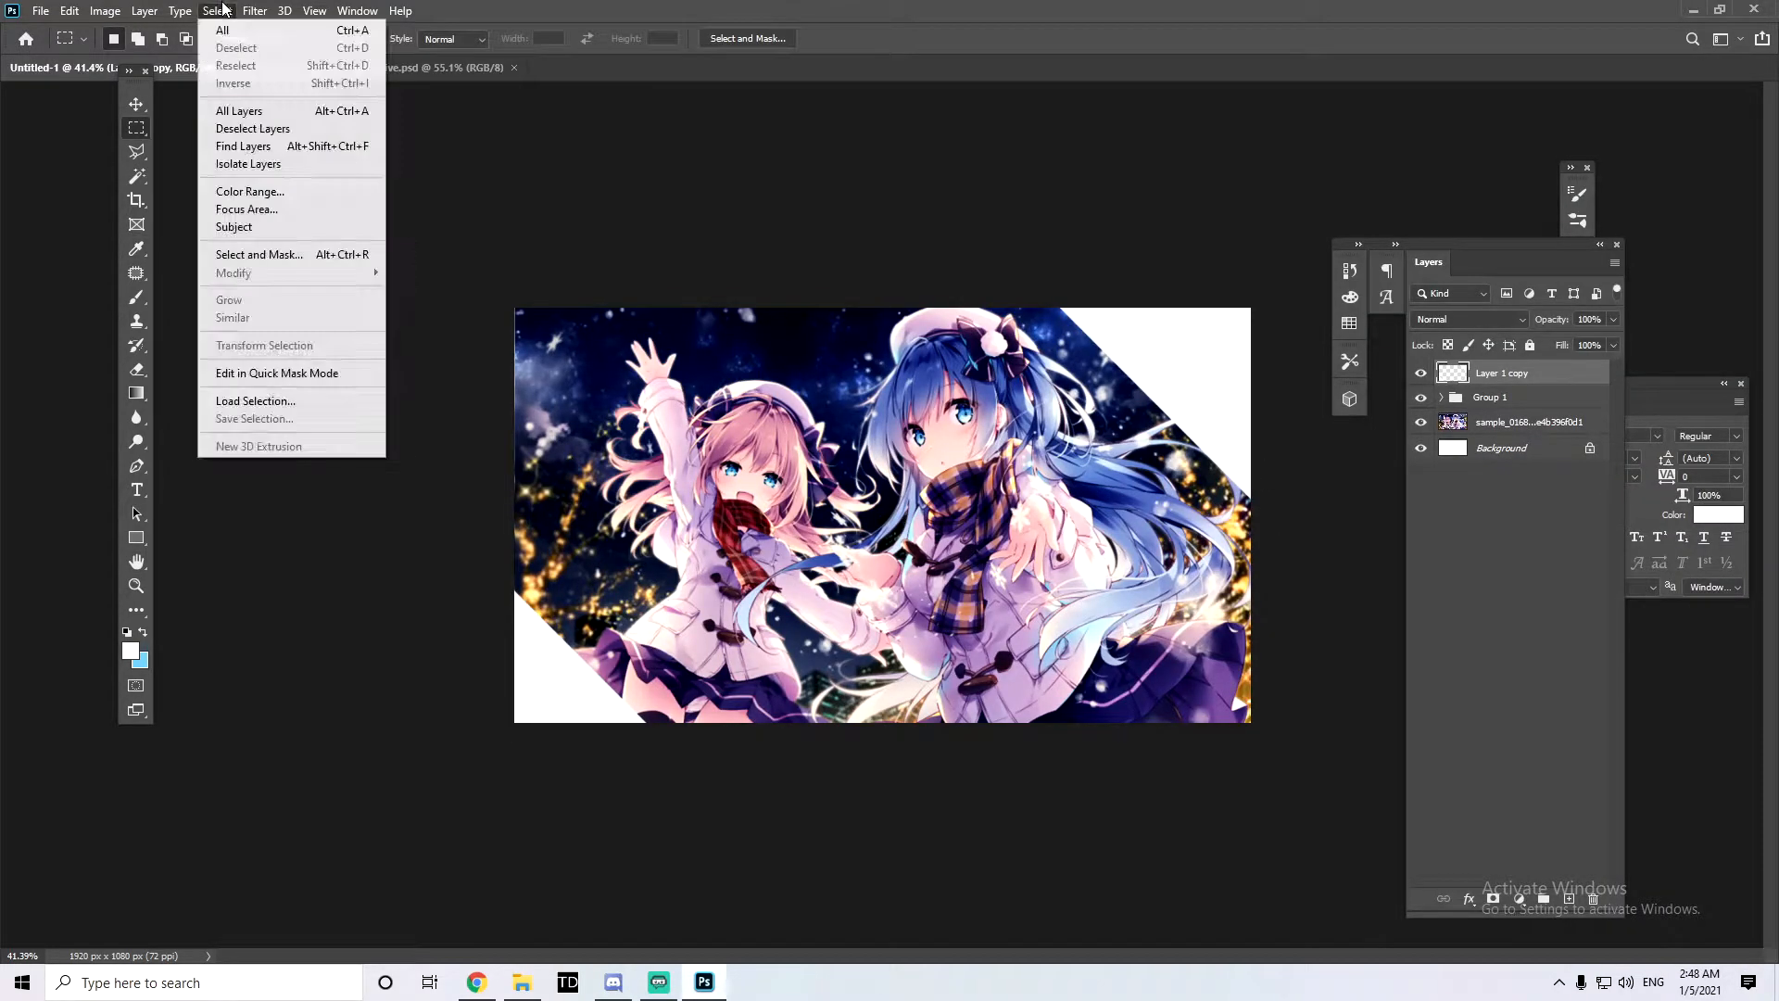
pyautogui.moveTo(255, 11)
pyautogui.moveTo(278, 269)
pyautogui.click(519, 270)
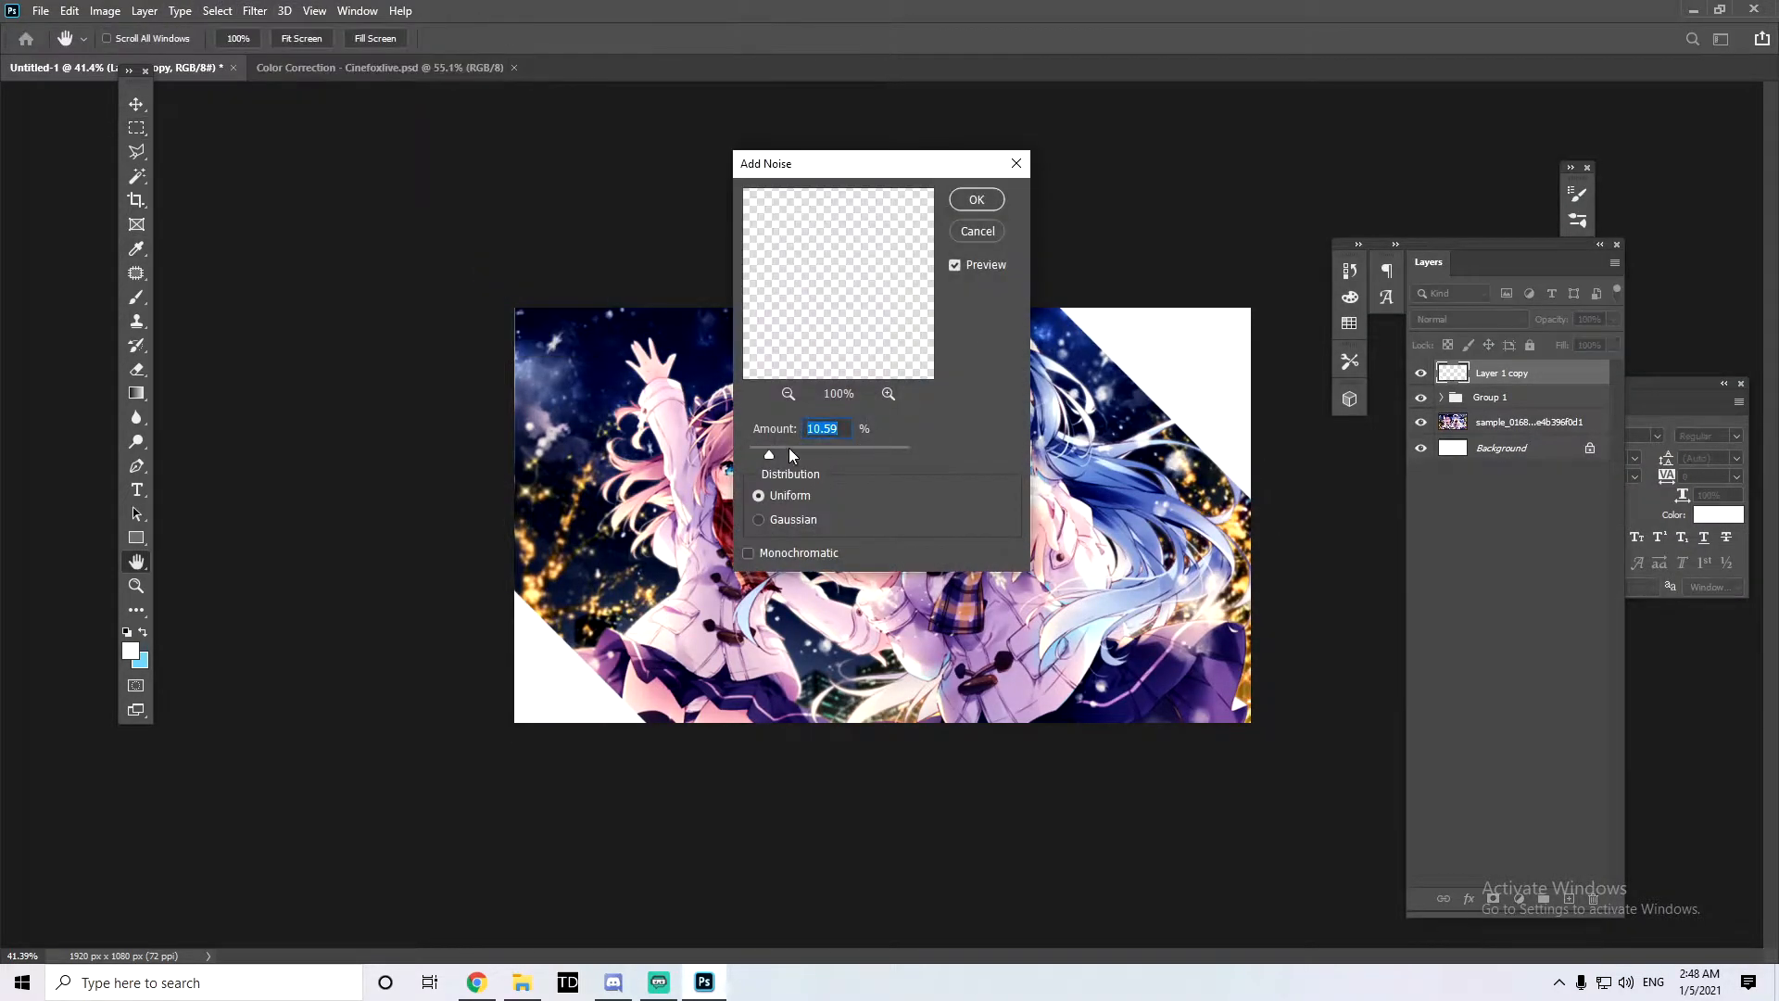
pyautogui.click(963, 230)
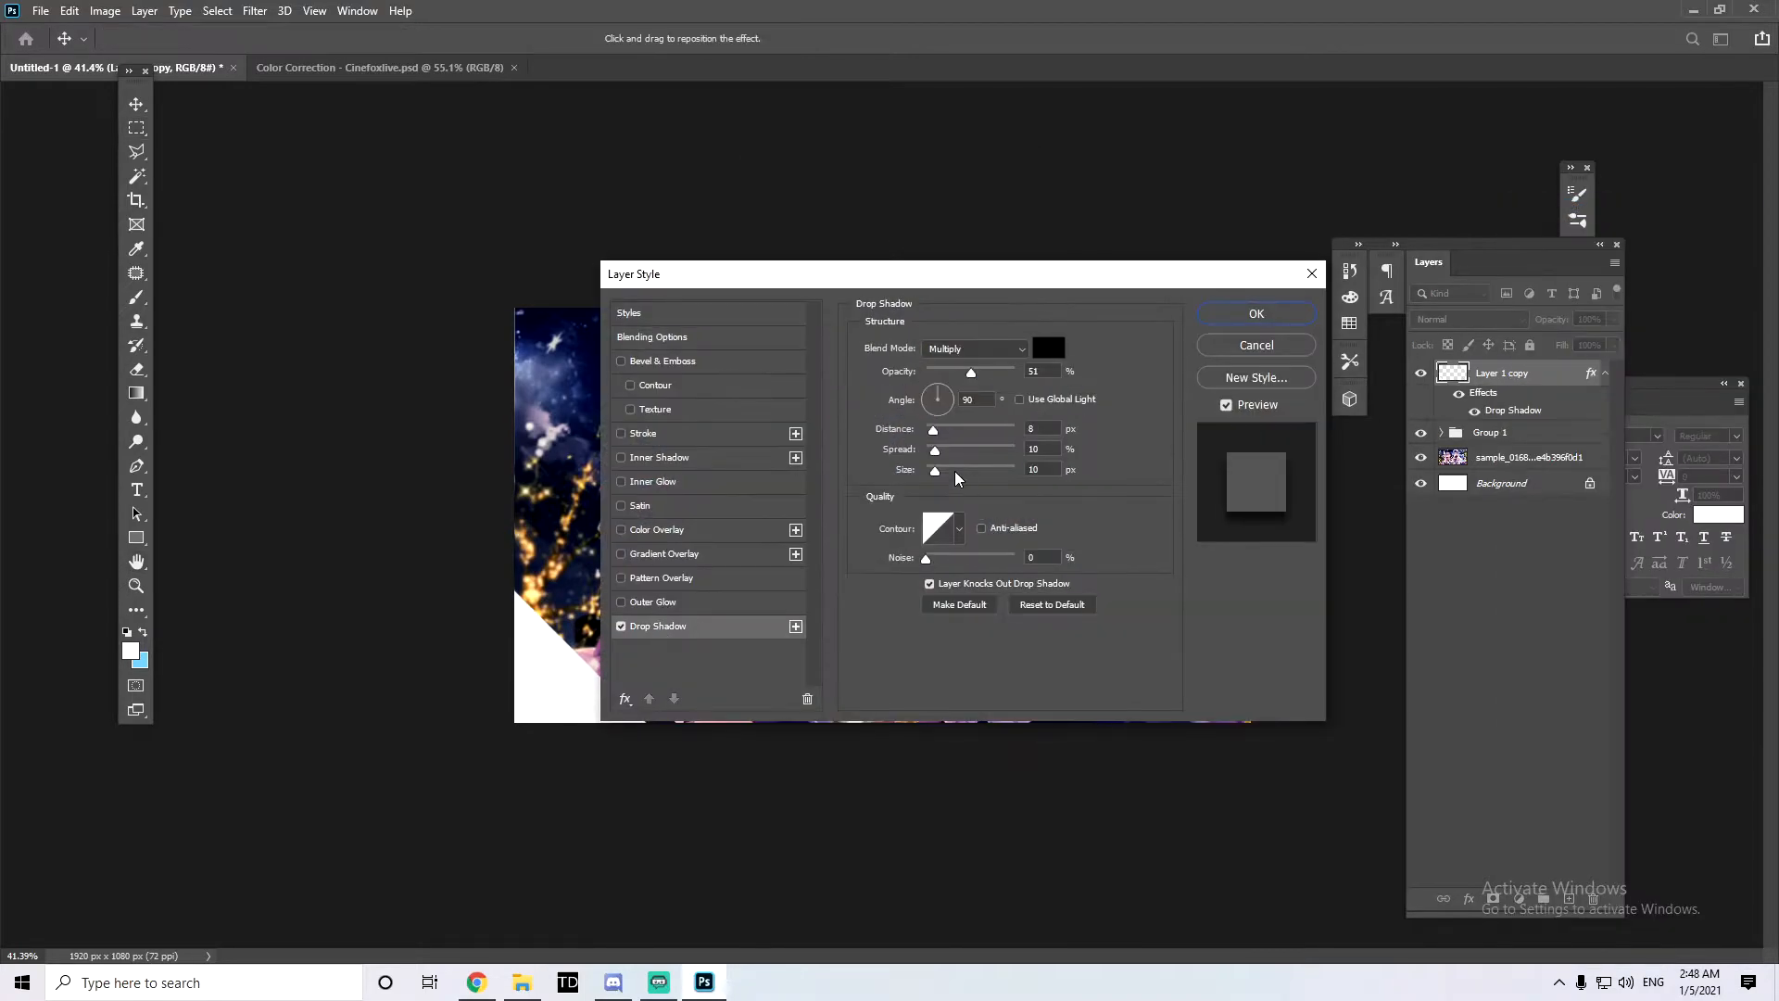
# Step: Give the white corner shapes a Multiply drop shadow and increase its size
pyautogui.click(975, 349)
pyautogui.click(945, 352)
pyautogui.moveTo(950, 470); pyautogui.dragTo(960, 474)
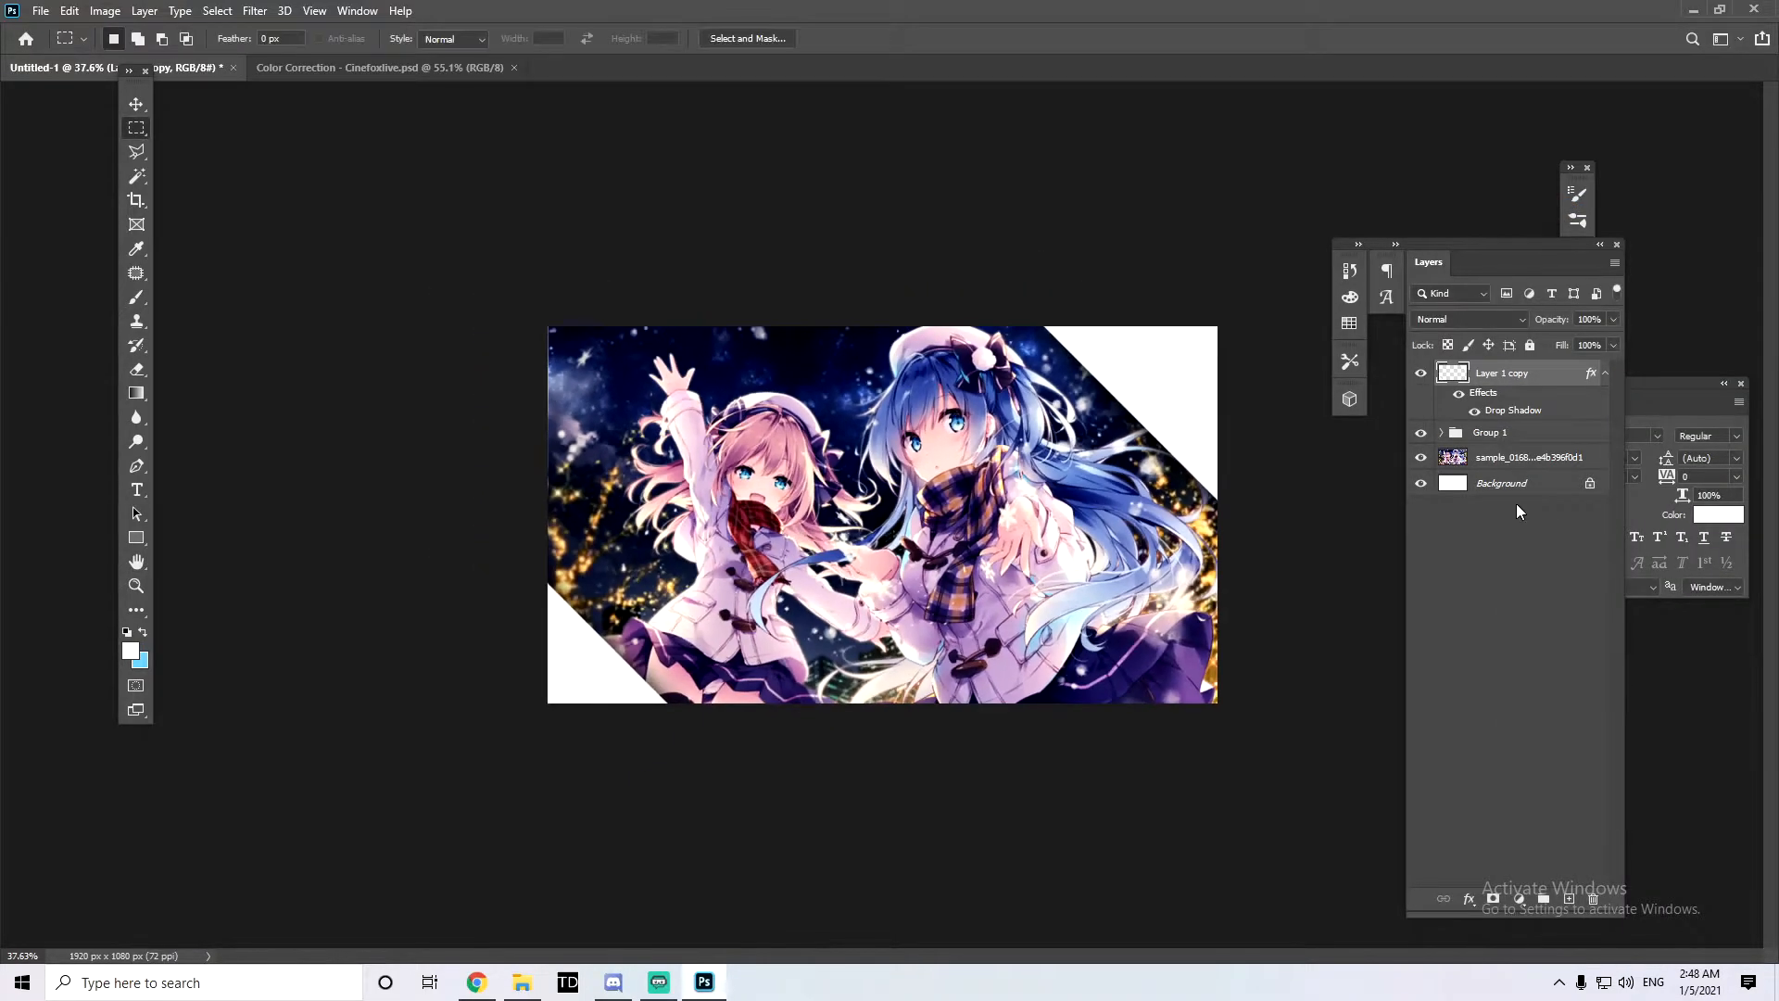
# Step: Add a new layer clipped to the artwork and brush soft white highlights over the characters
pyautogui.rightClick(1524, 457)
pyautogui.click(1390, 539)
pyautogui.press('b')
pyautogui.moveTo(744, 636); pyautogui.dragTo(732, 636)
pyautogui.moveTo(755, 505); pyautogui.dragTo(732, 505)
# Step: Set the clipped highlight layer to Overlay blending at 72% opacity
pyautogui.click(1470, 319)
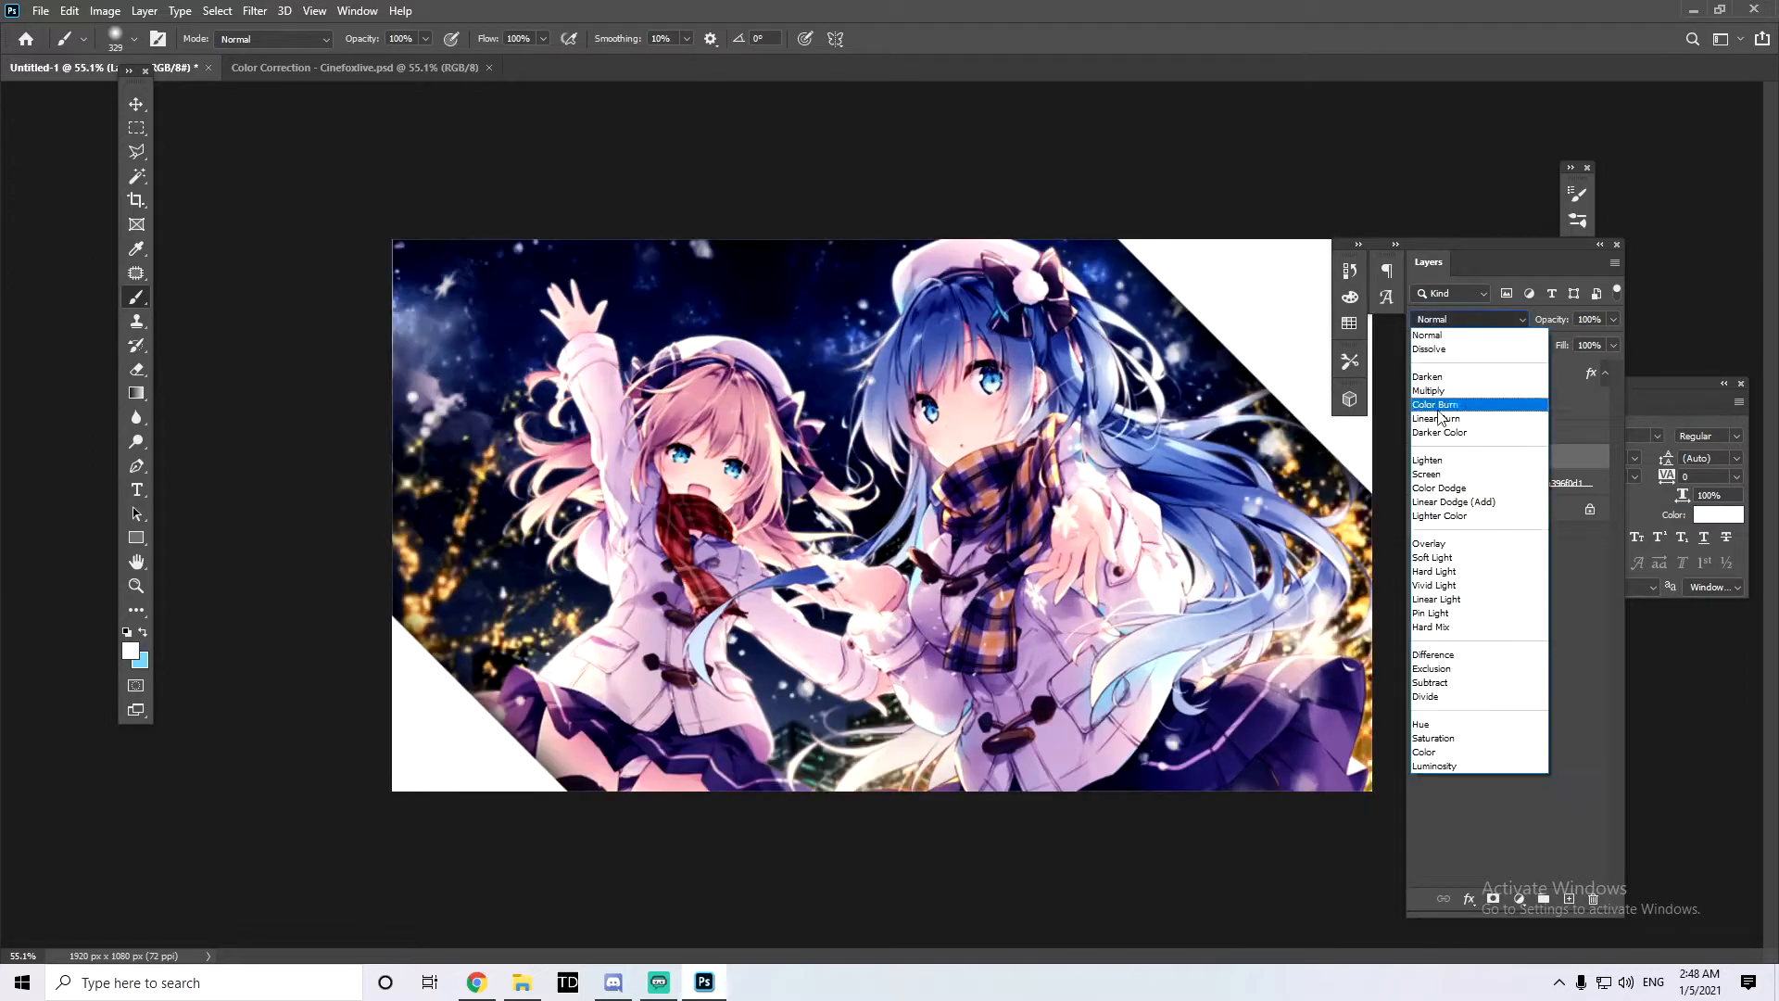
pyautogui.click(1447, 548)
pyautogui.click(1612, 320)
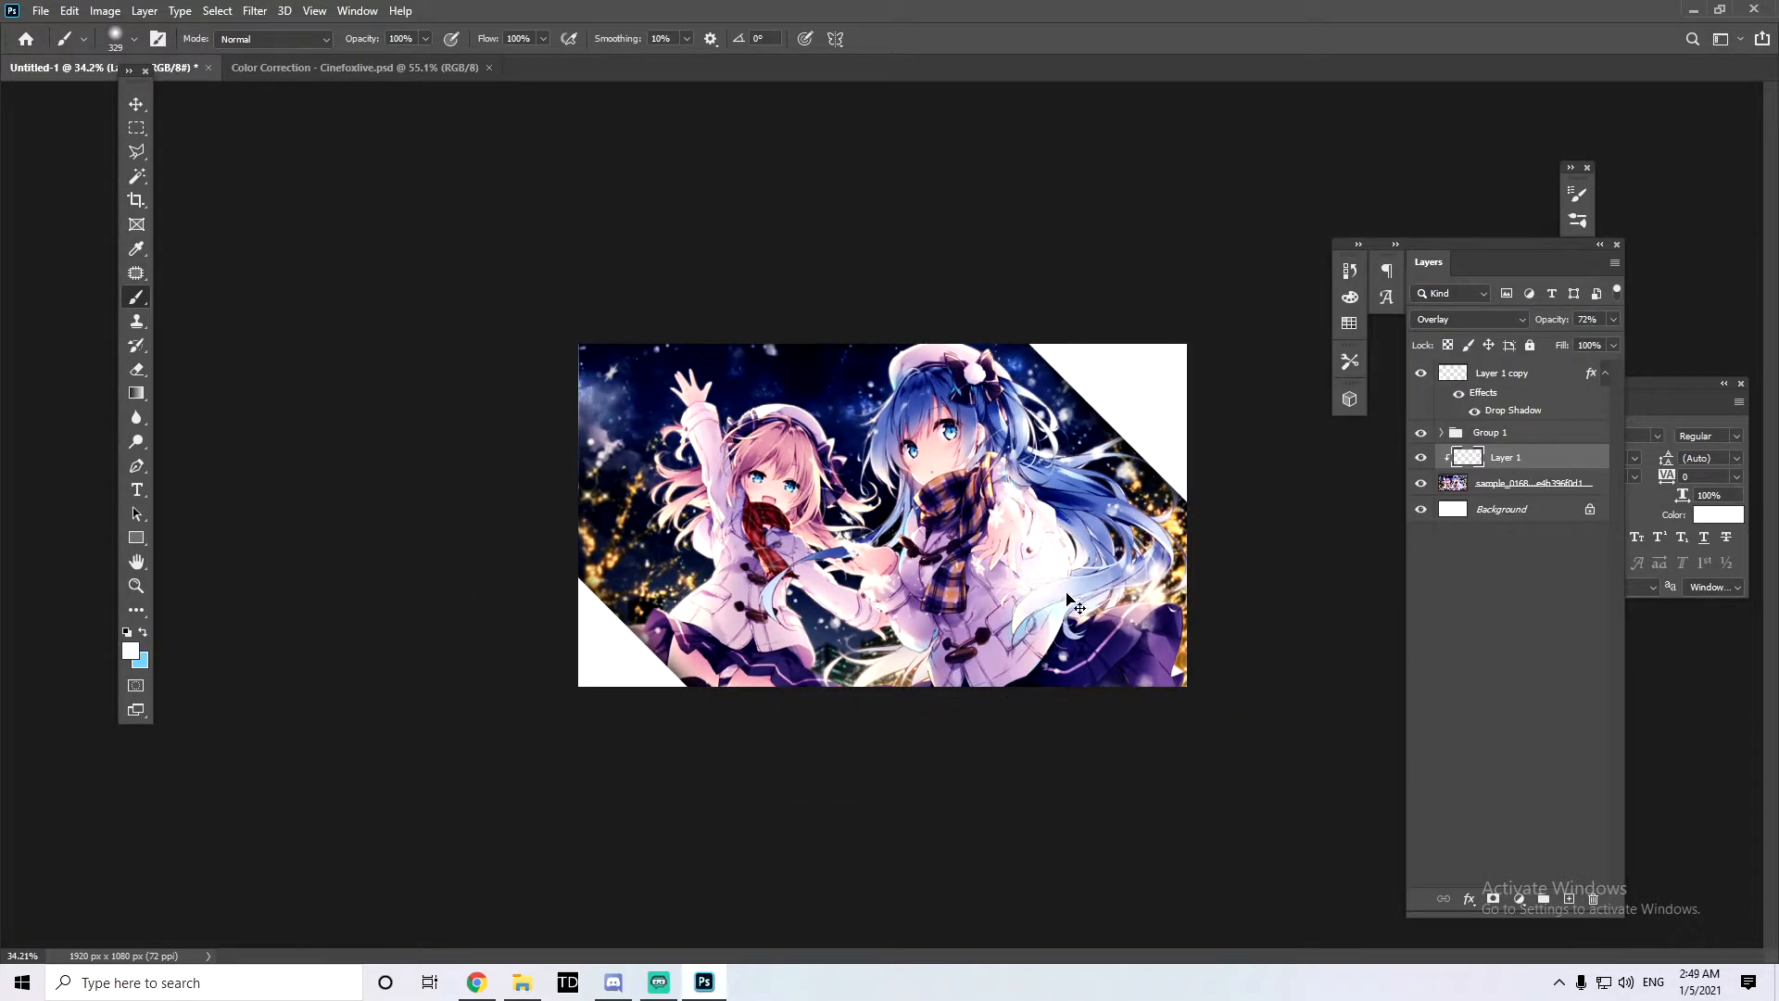
# Step: Brush pink sampled from the artwork over the pink-haired character's hair on the overlay layer
pyautogui.moveTo(849, 576); pyautogui.dragTo(807, 576)
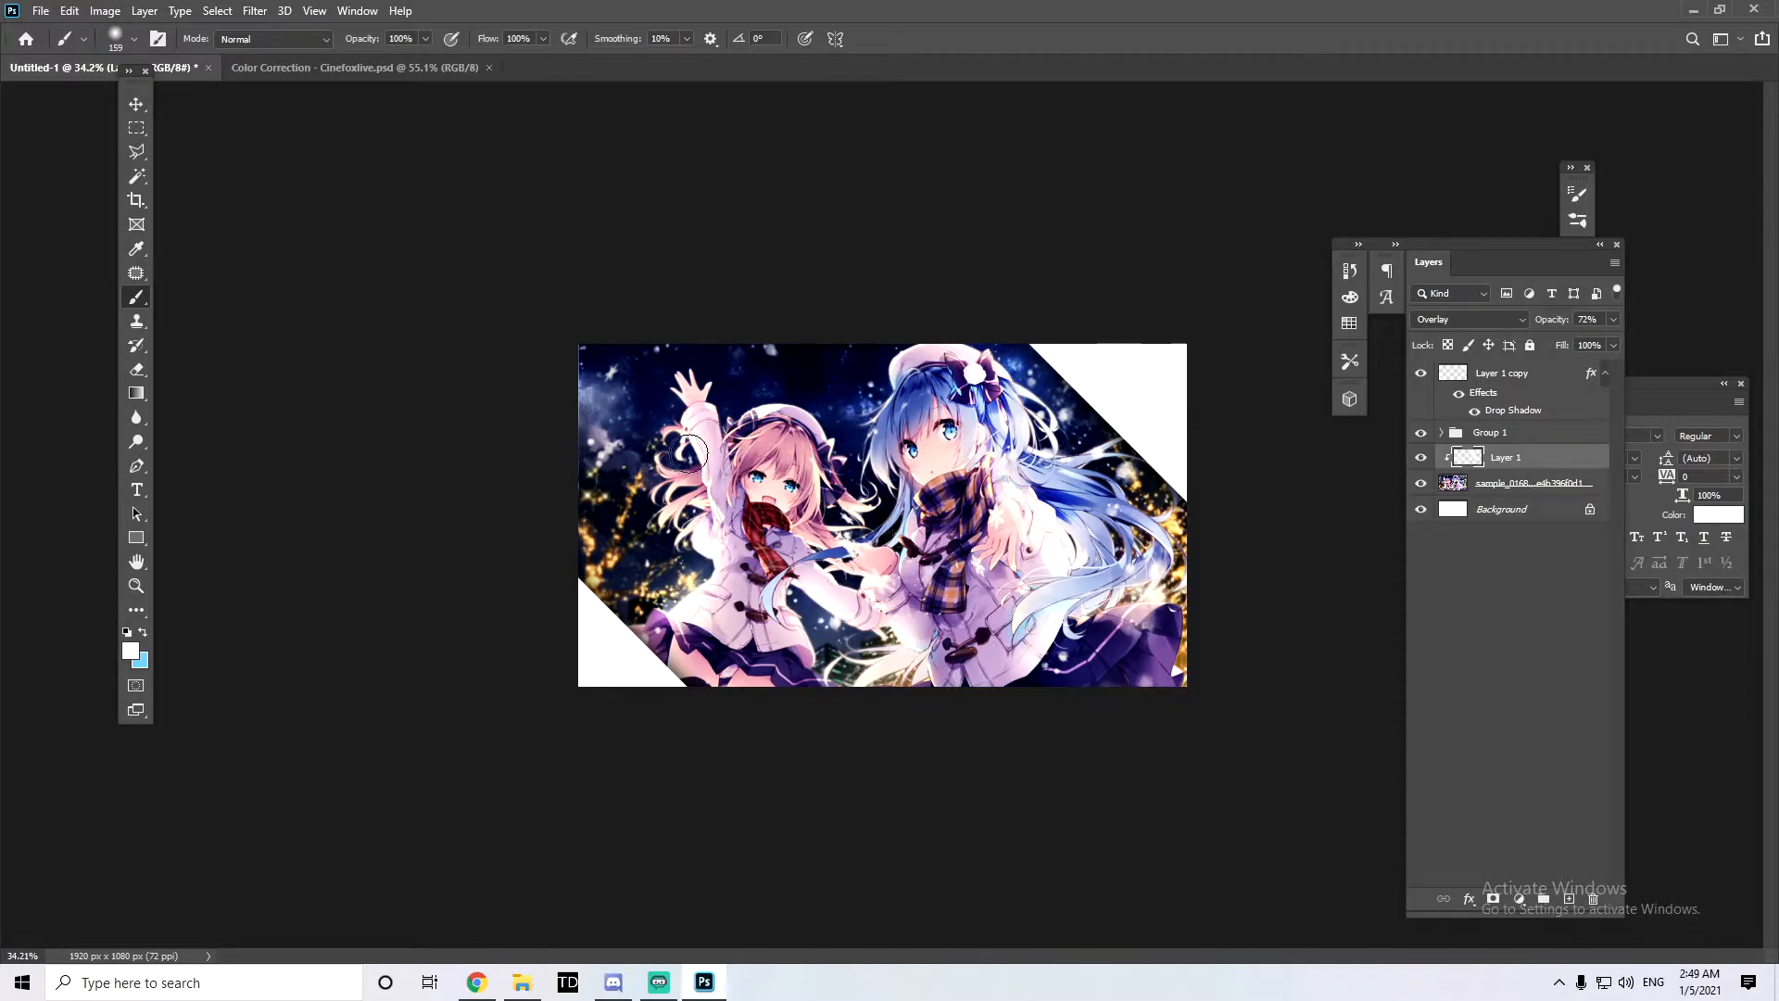
pyautogui.keyDown('alt'); pyautogui.click(804, 457); pyautogui.keyUp('alt')
pyautogui.moveTo(777, 436)
pyautogui.mouseDown()
pyautogui.moveTo(742, 449)
pyautogui.moveTo(751, 422)
pyautogui.mouseUp()
pyautogui.scroll(2, 863, 477)
# Step: Deepen both characters' skirts with dark navy sampled from the artwork
pyautogui.keyDown('alt'); pyautogui.click(778, 644); pyautogui.keyUp('alt')
pyautogui.keyDown('alt'); pyautogui.click(769, 684); pyautogui.keyUp('alt')
pyautogui.moveTo(766, 686)
pyautogui.mouseDown()
pyautogui.moveTo(808, 682)
pyautogui.moveTo(847, 647)
pyautogui.mouseUp()
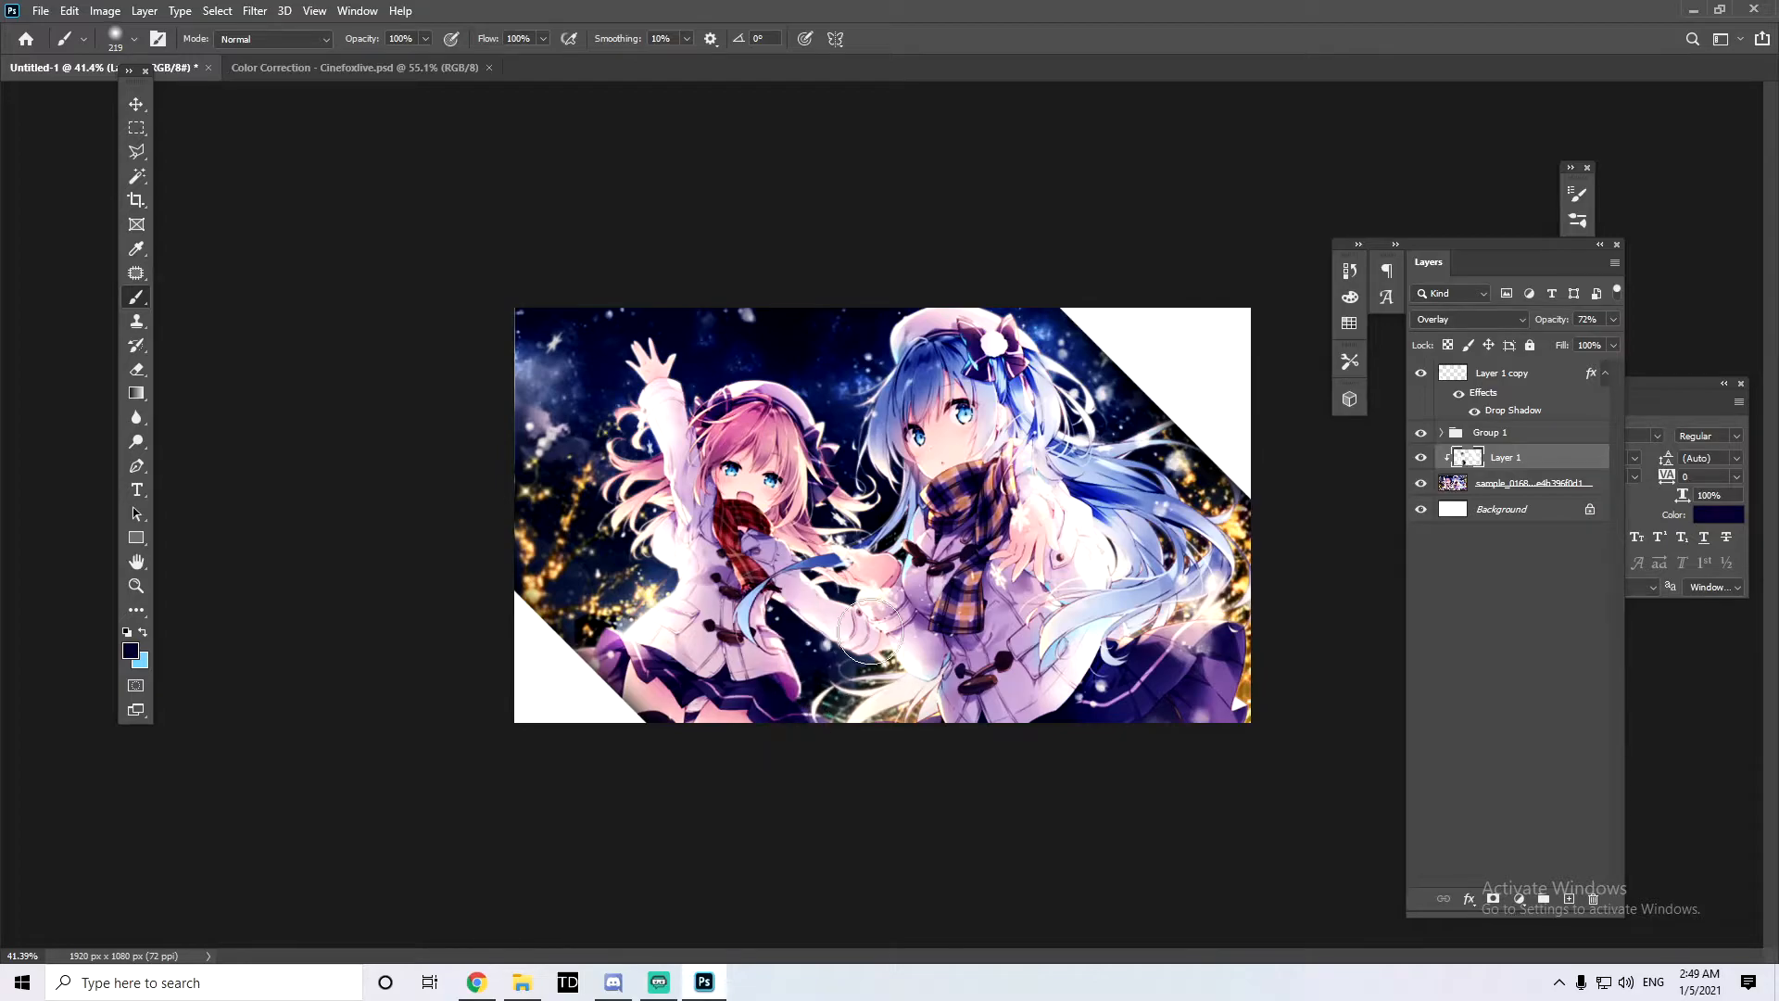
pyautogui.moveTo(1194, 691); pyautogui.dragTo(1059, 716)
# Step: Tint the blue-haired character's scarf and hair with colors sampled from them, and set the overlay layer's opacity to 60%
pyautogui.scroll(-1, 922, 593)
pyautogui.keyDown('alt'); pyautogui.click(962, 546); pyautogui.keyUp('alt')
pyautogui.keyDown('alt'); pyautogui.click(961, 389); pyautogui.keyUp('alt')
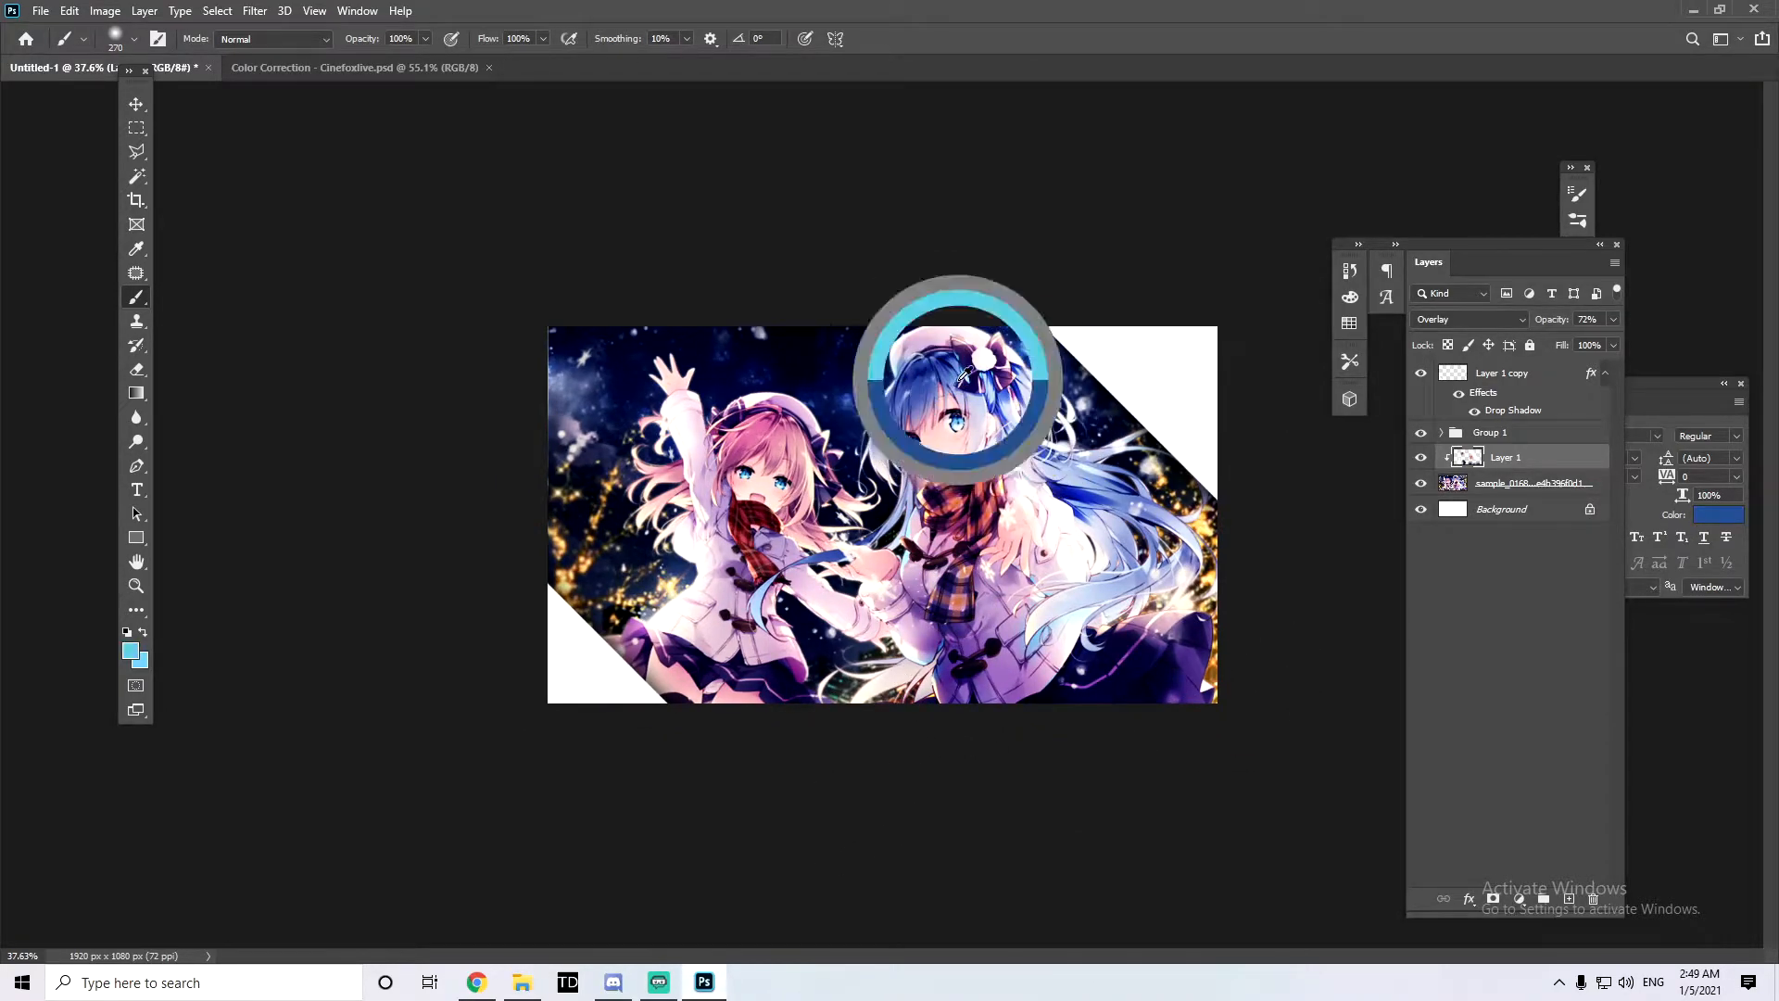
pyautogui.click(1613, 319)
pyautogui.moveTo(1587, 341); pyautogui.dragTo(1577, 341)
# Step: Brighten both characters' eyes with a small brush and light blue sampled from the eyes
pyautogui.keyDown('alt'); pyautogui.click(956, 425); pyautogui.keyUp('alt')
pyautogui.keyDown('alt'); pyautogui.rightClick(913, 457); pyautogui.keyUp('alt')
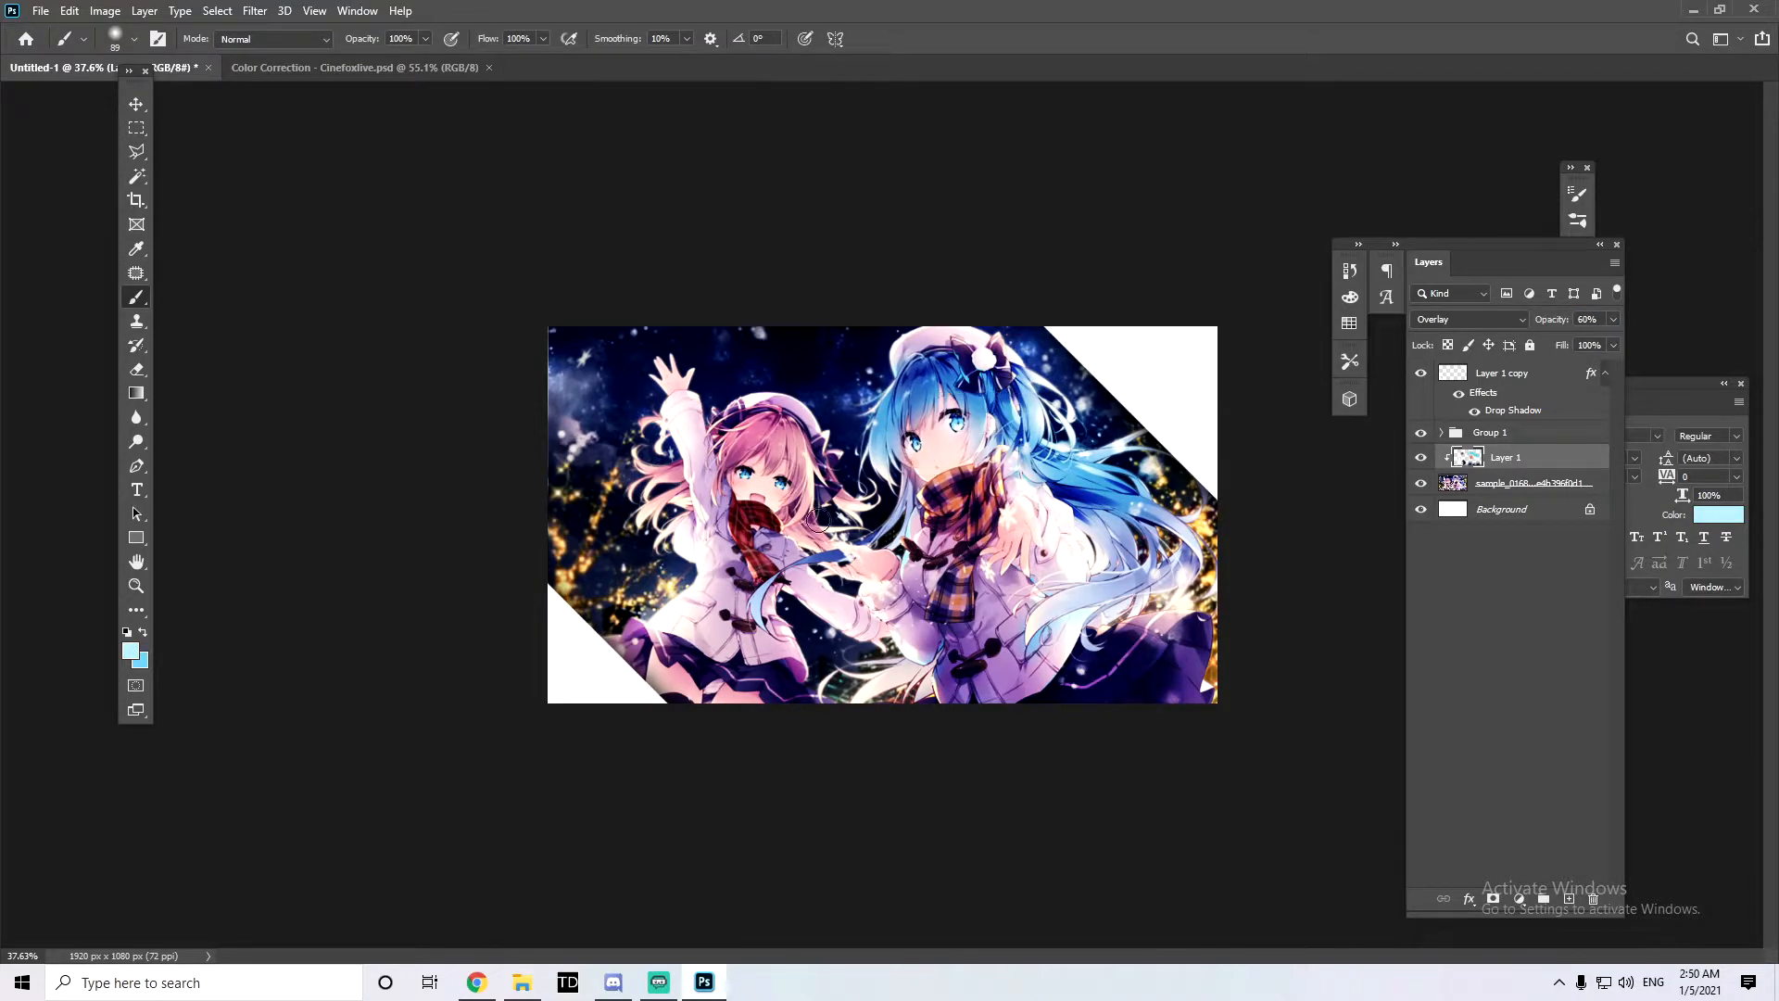
pyautogui.click(782, 483)
# Step: Paint sampled colors over the pink-haired character's hair details and hair bow
pyautogui.keyDown('alt'); pyautogui.click(778, 441); pyautogui.keyUp('alt')
pyautogui.keyDown('alt'); pyautogui.rightClick(805, 475); pyautogui.keyUp('alt')
pyautogui.keyDown('alt'); pyautogui.click(805, 493); pyautogui.keyUp('alt')
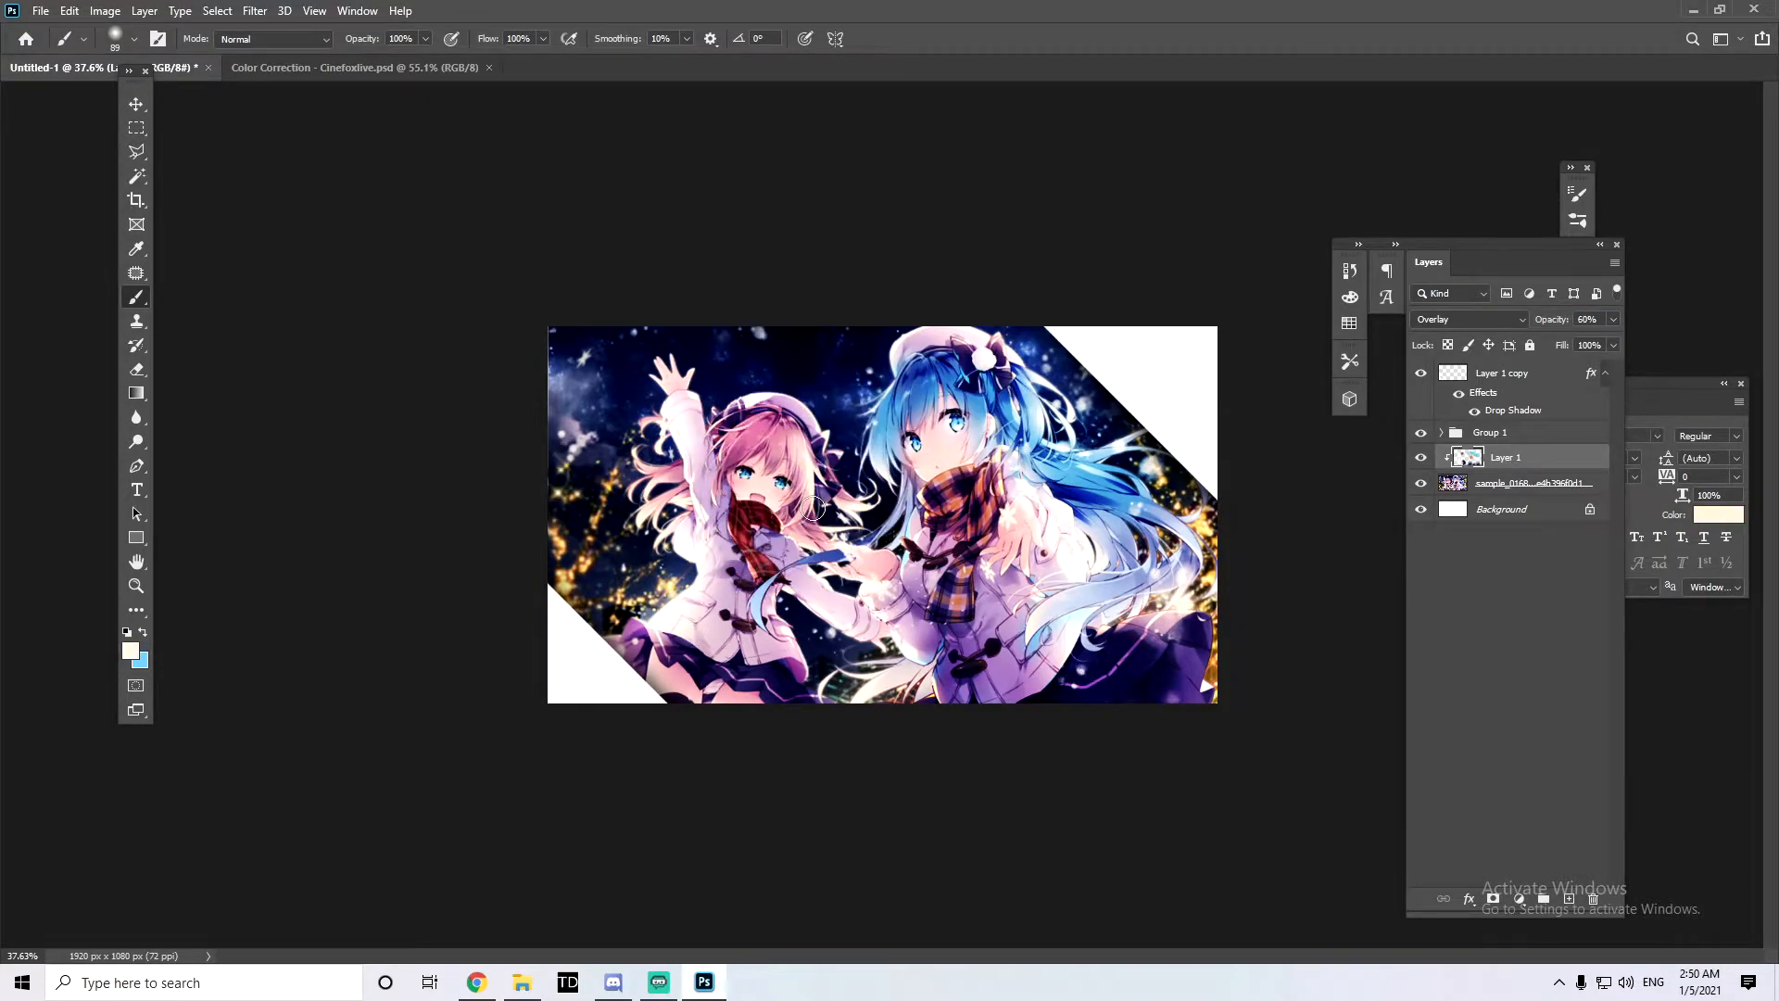
pyautogui.keyDown('alt'); pyautogui.click(829, 458); pyautogui.keyUp('alt')
pyautogui.moveTo(828, 449); pyautogui.dragTo(832, 474)
# Step: Intensify the pink-haired character's scarf with red sampled from it
pyautogui.keyDown('alt'); pyautogui.click(743, 521); pyautogui.keyUp('alt')
pyautogui.keyDown('alt'); pyautogui.rightClick(751, 513); pyautogui.keyUp('alt')
pyautogui.keyDown('alt'); pyautogui.click(751, 554); pyautogui.keyUp('alt')
pyautogui.moveTo(752, 551); pyautogui.dragTo(752, 540)
# Step: Brighten the golden background lights with sampled yellow, undoing the first stroke and repainting with a resized brush
pyautogui.keyDown('alt'); pyautogui.click(1196, 532); pyautogui.keyUp('alt')
pyautogui.keyDown('alt'); pyautogui.rightClick(1197, 532); pyautogui.keyUp('alt')
pyautogui.moveTo(1197, 532); pyautogui.dragTo(1212, 716)
pyautogui.hotkey('ctrl', 'z')
pyautogui.keyDown('alt'); pyautogui.rightClick(1152, 655); pyautogui.keyUp('alt')
pyautogui.moveTo(1159, 654); pyautogui.dragTo(1068, 826)
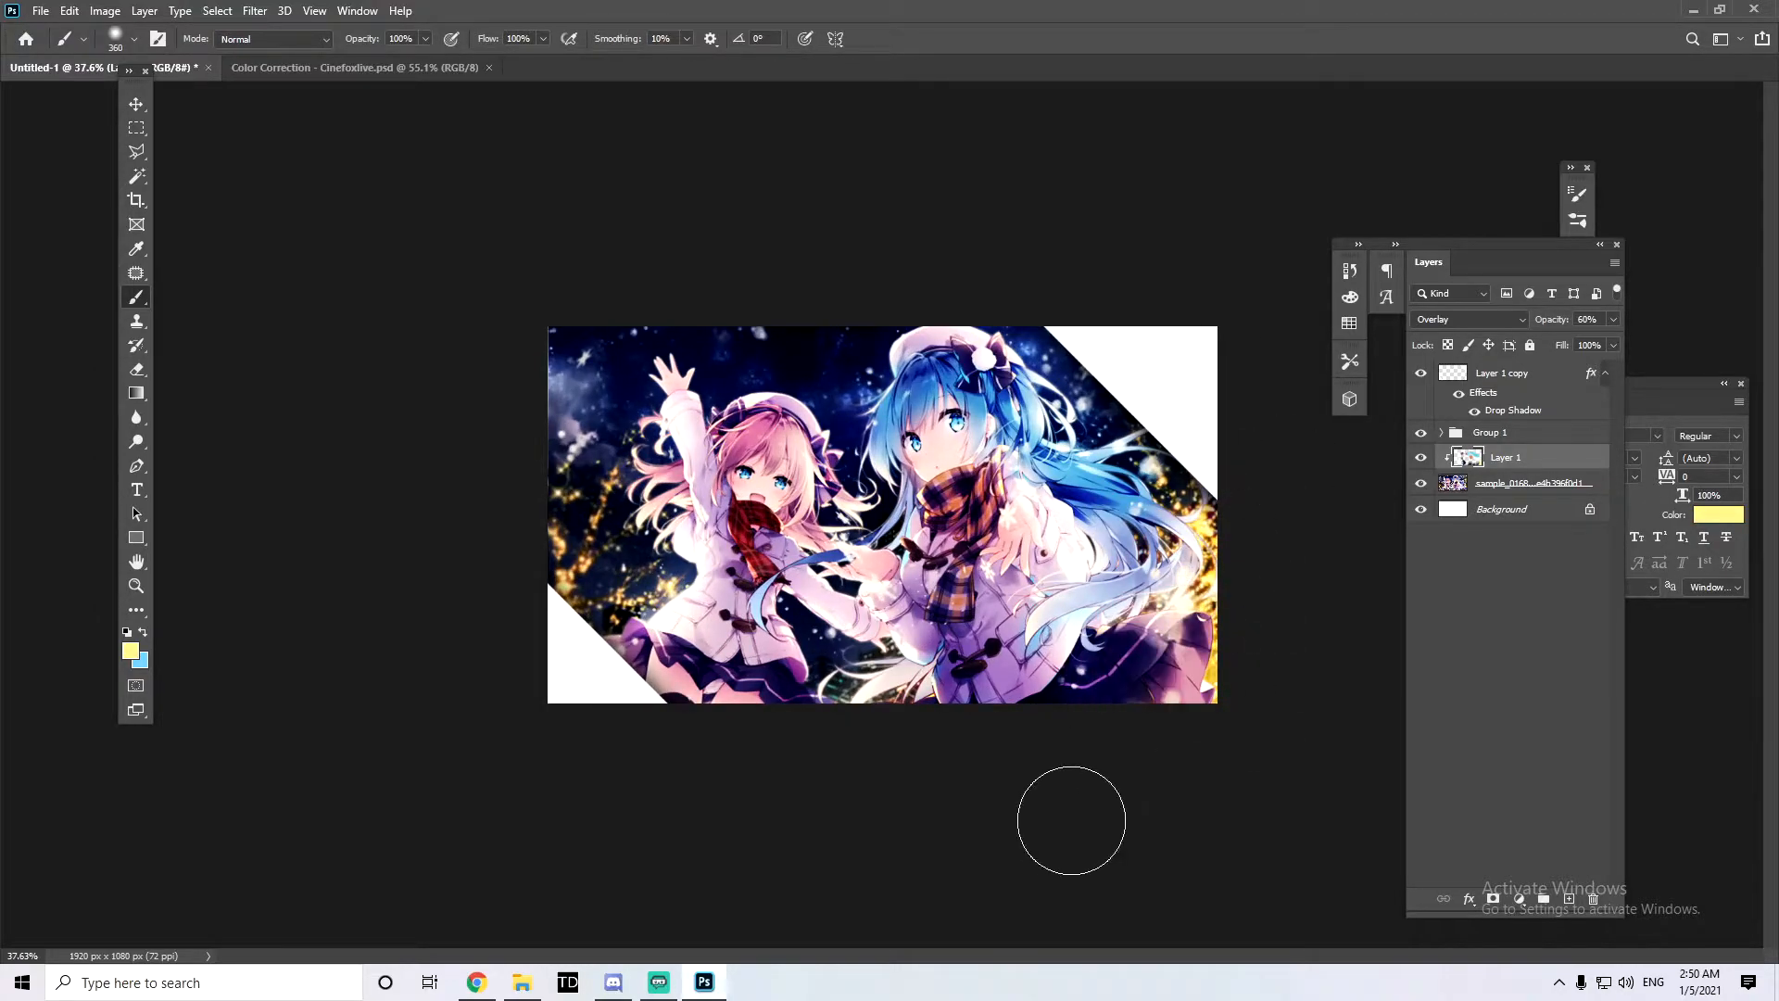
pyautogui.click(619, 595)
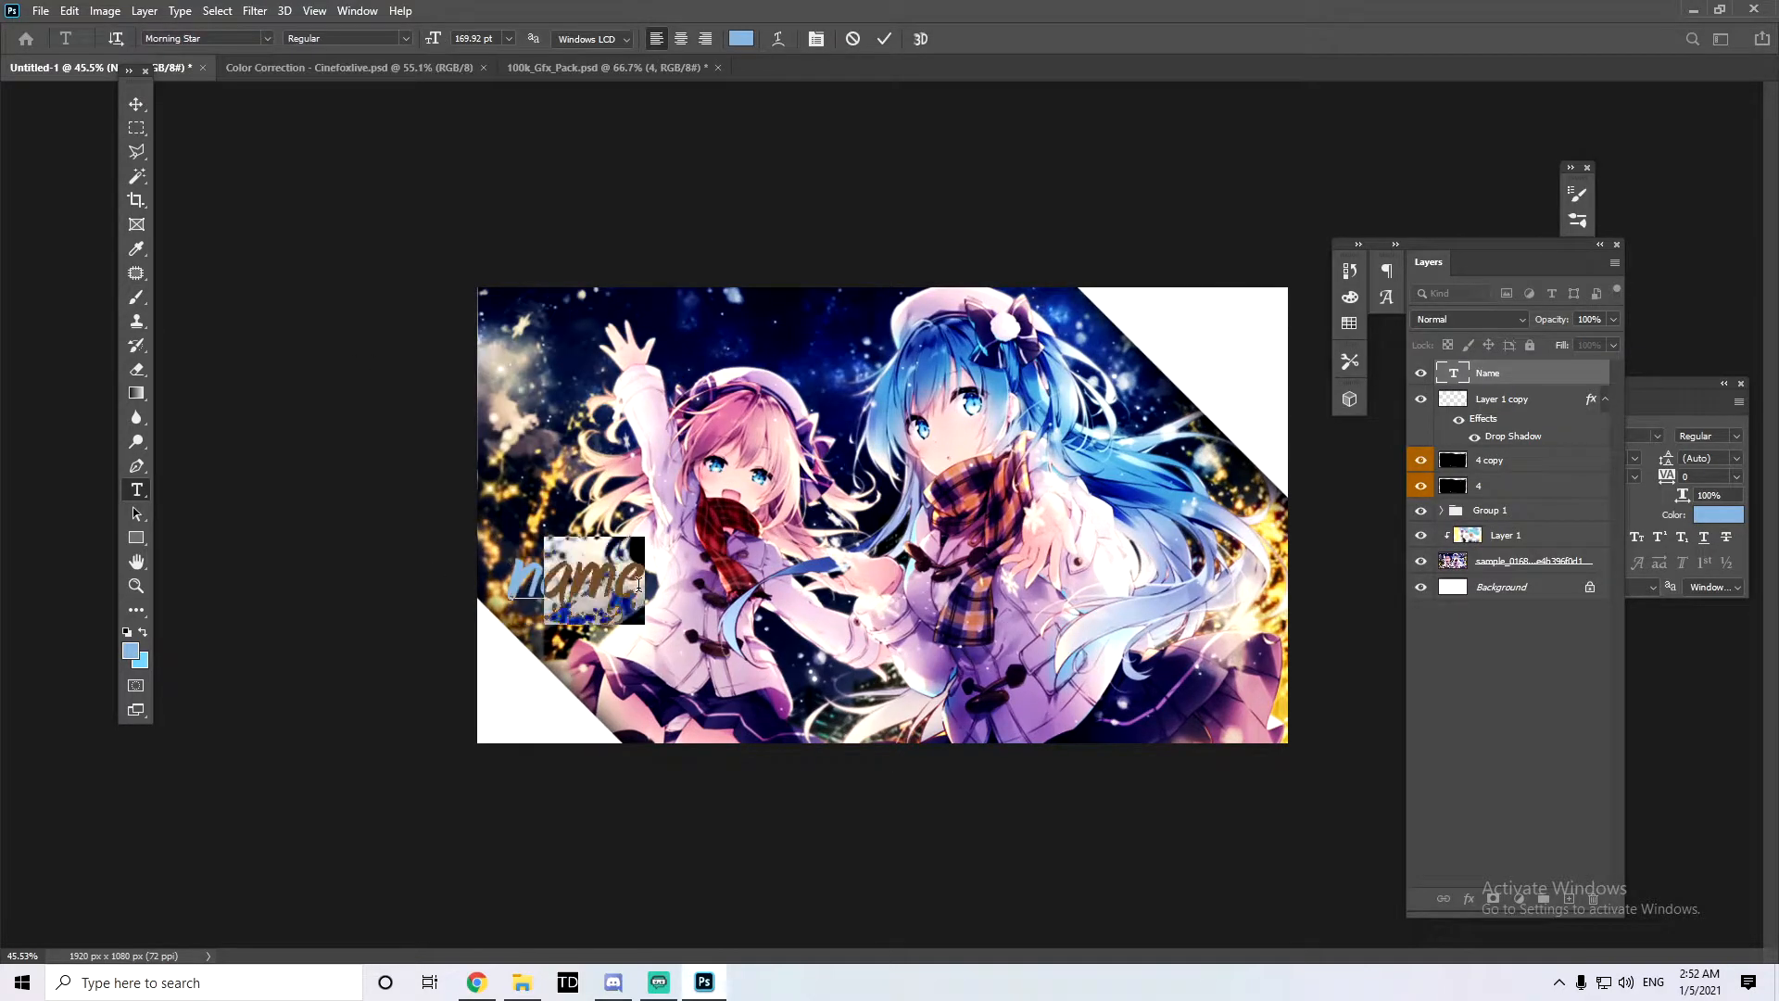
# Step: Capitalize the title text to read "Name" and give it a drop shadow with a reduced size
pyautogui.write('N')
pyautogui.click(136, 104)
pyautogui.rightClick(1484, 372)
pyautogui.click(1527, 146)
pyautogui.click(984, 746)
pyautogui.moveTo(1259, 592); pyautogui.dragTo(1250, 593)
# Step: Enable a Gradient Overlay on the Name text instead of a color overlay and open its gradient for editing
pyautogui.click(930, 651)
pyautogui.click(929, 650)
pyautogui.click(930, 675)
pyautogui.click(1262, 510)
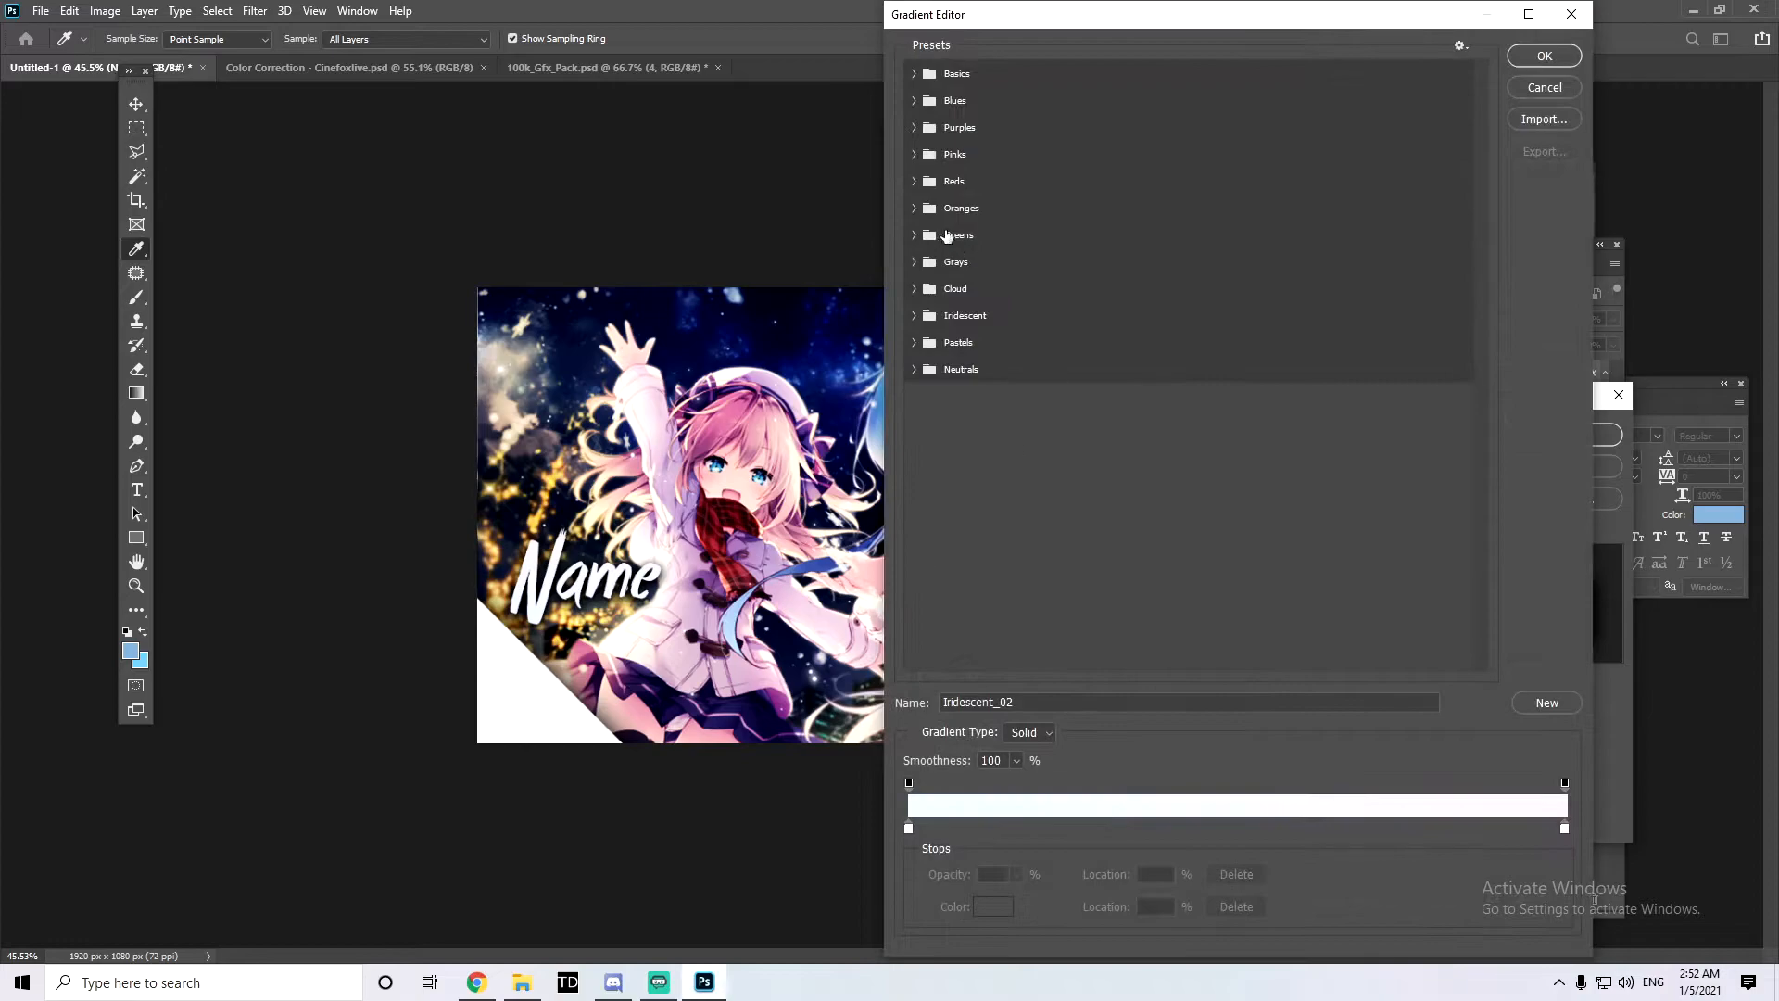
# Step: Try gradient presets from the Purples and Iridescent groups on the Name text, ending on Iridescent_01
pyautogui.click(914, 127)
pyautogui.click(1027, 157)
pyautogui.click(1264, 157)
pyautogui.click(1381, 157)
pyautogui.click(915, 375)
pyautogui.click(1055, 404)
pyautogui.click(1116, 408)
pyautogui.click(1145, 411)
pyautogui.click(1296, 405)
pyautogui.click(997, 405)
pyautogui.click(968, 405)
pyautogui.click(939, 405)
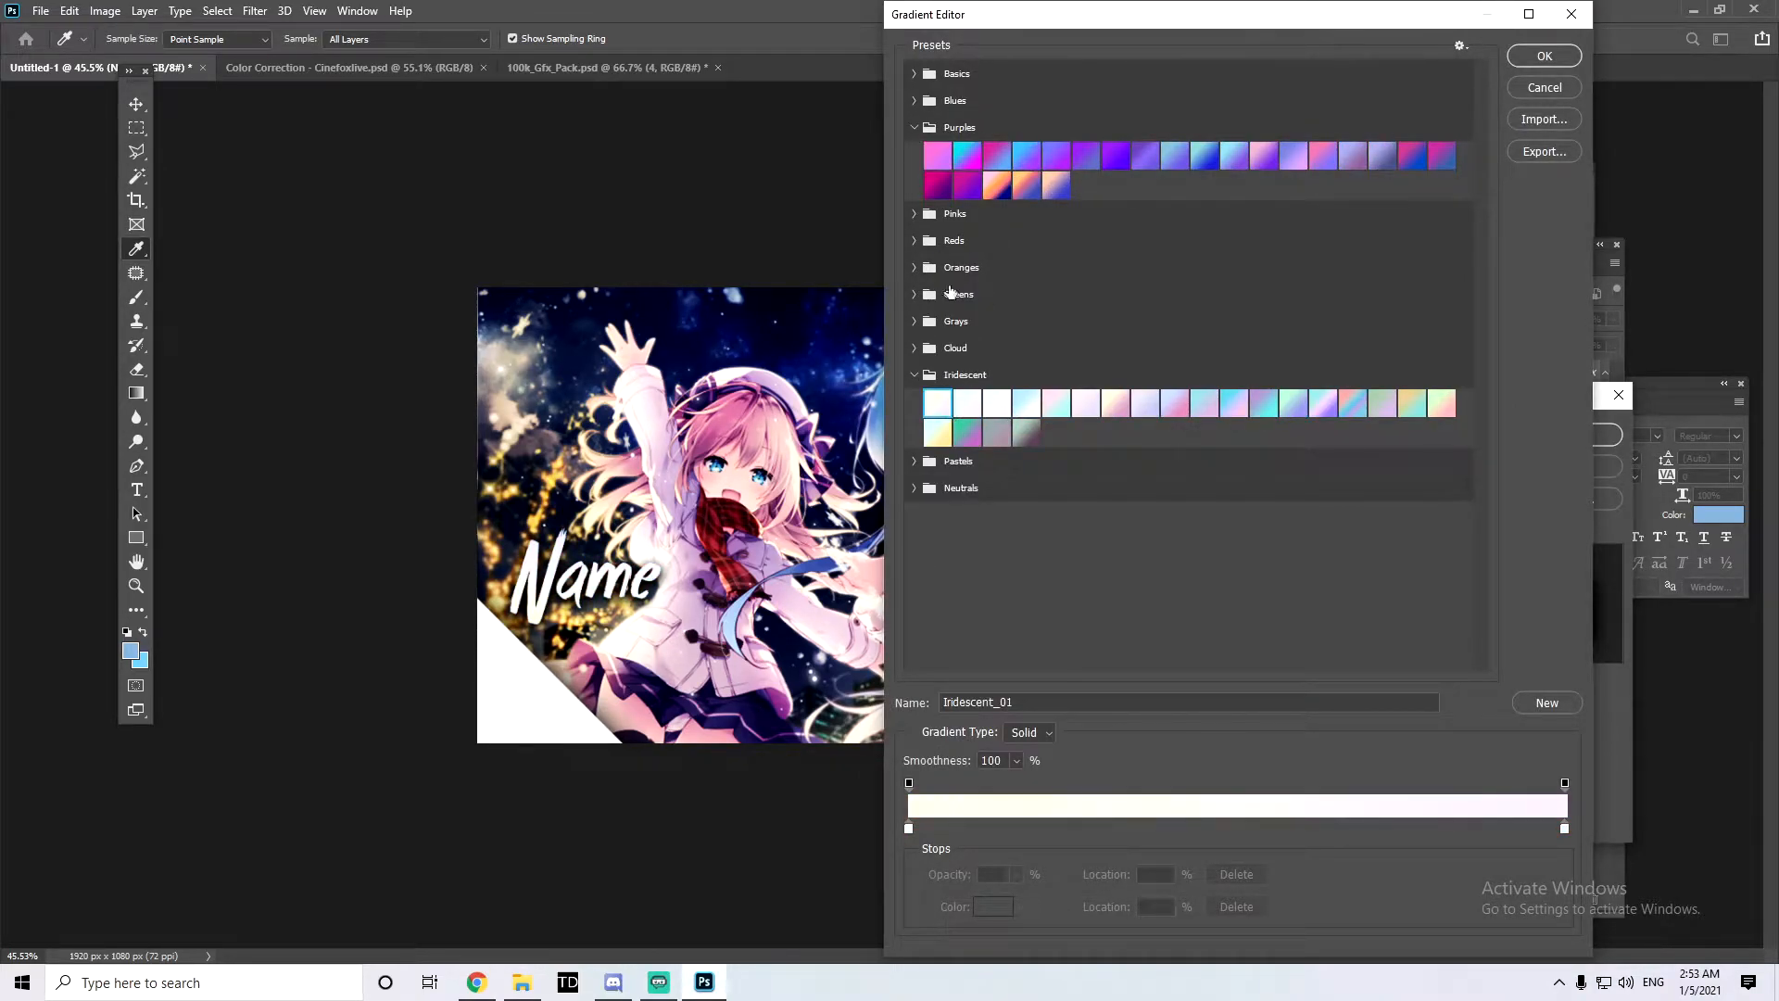
# Step: Try several gradient presets from the Cloud group on the Name text
pyautogui.click(916, 347)
pyautogui.rightClick(917, 345)
pyautogui.click(1052, 376)
pyautogui.click(994, 376)
pyautogui.click(960, 376)
# Step: Try gradient presets from the Grays group on the Name text, ending on Gray_03
pyautogui.click(915, 322)
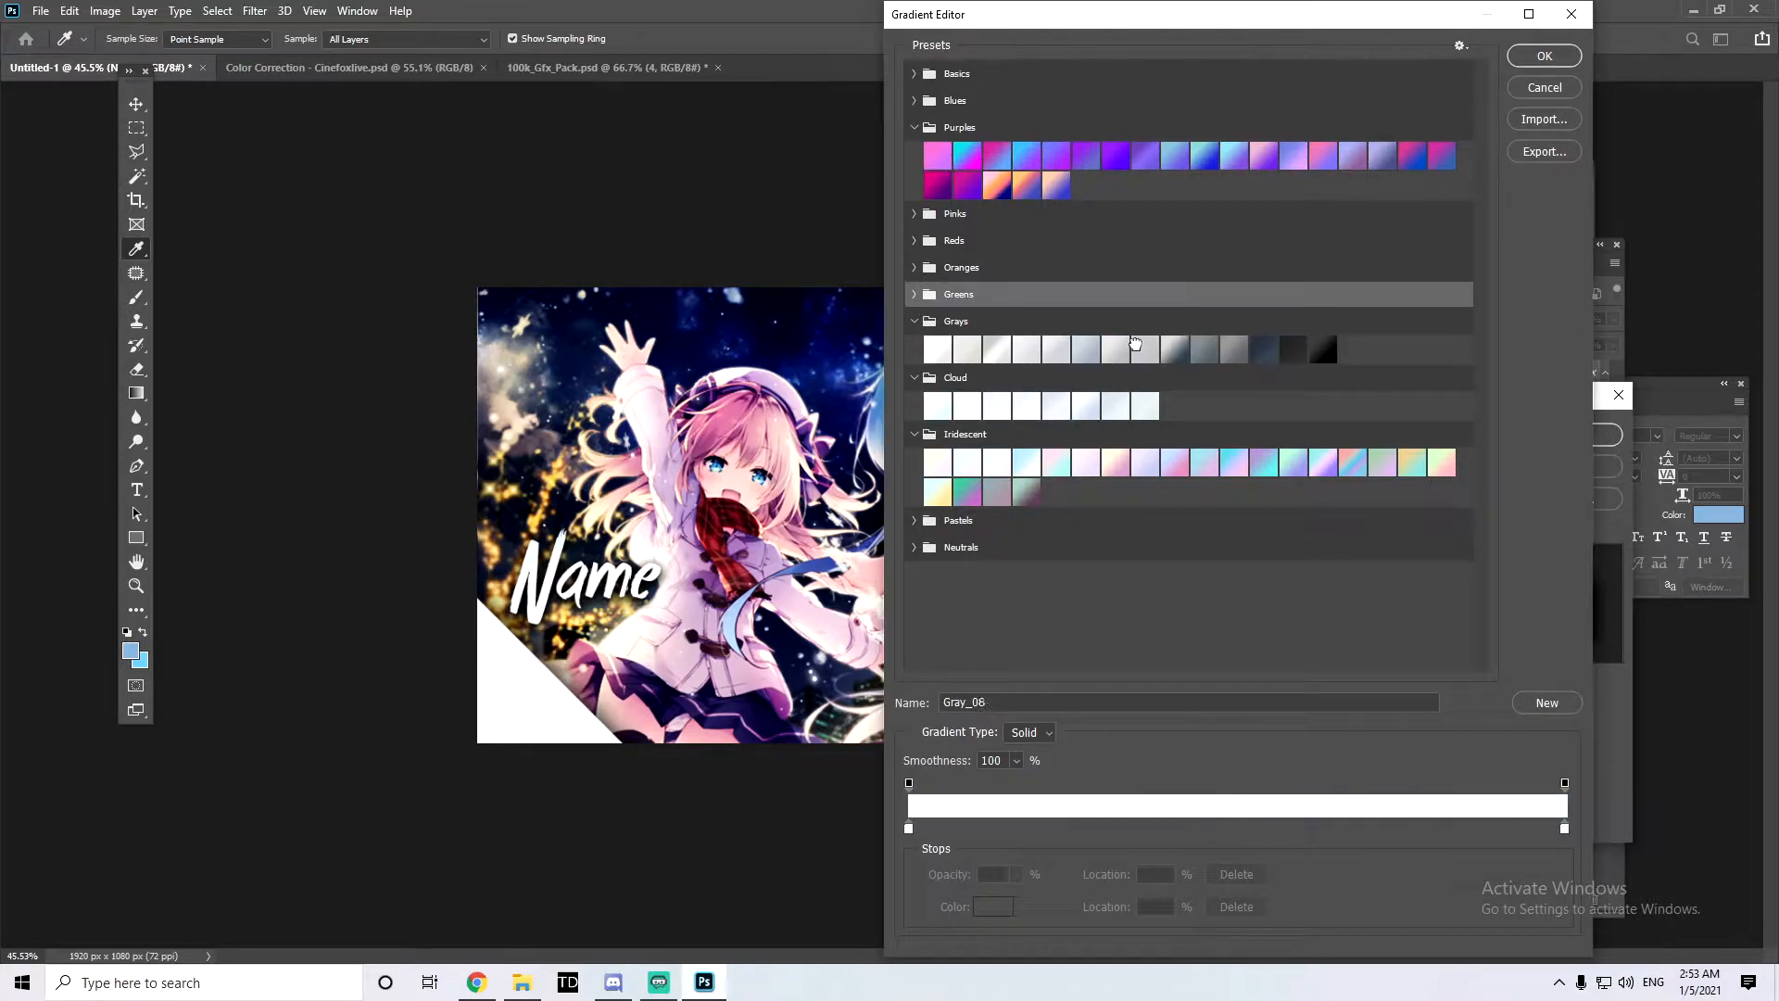
pyautogui.click(1132, 347)
pyautogui.click(988, 351)
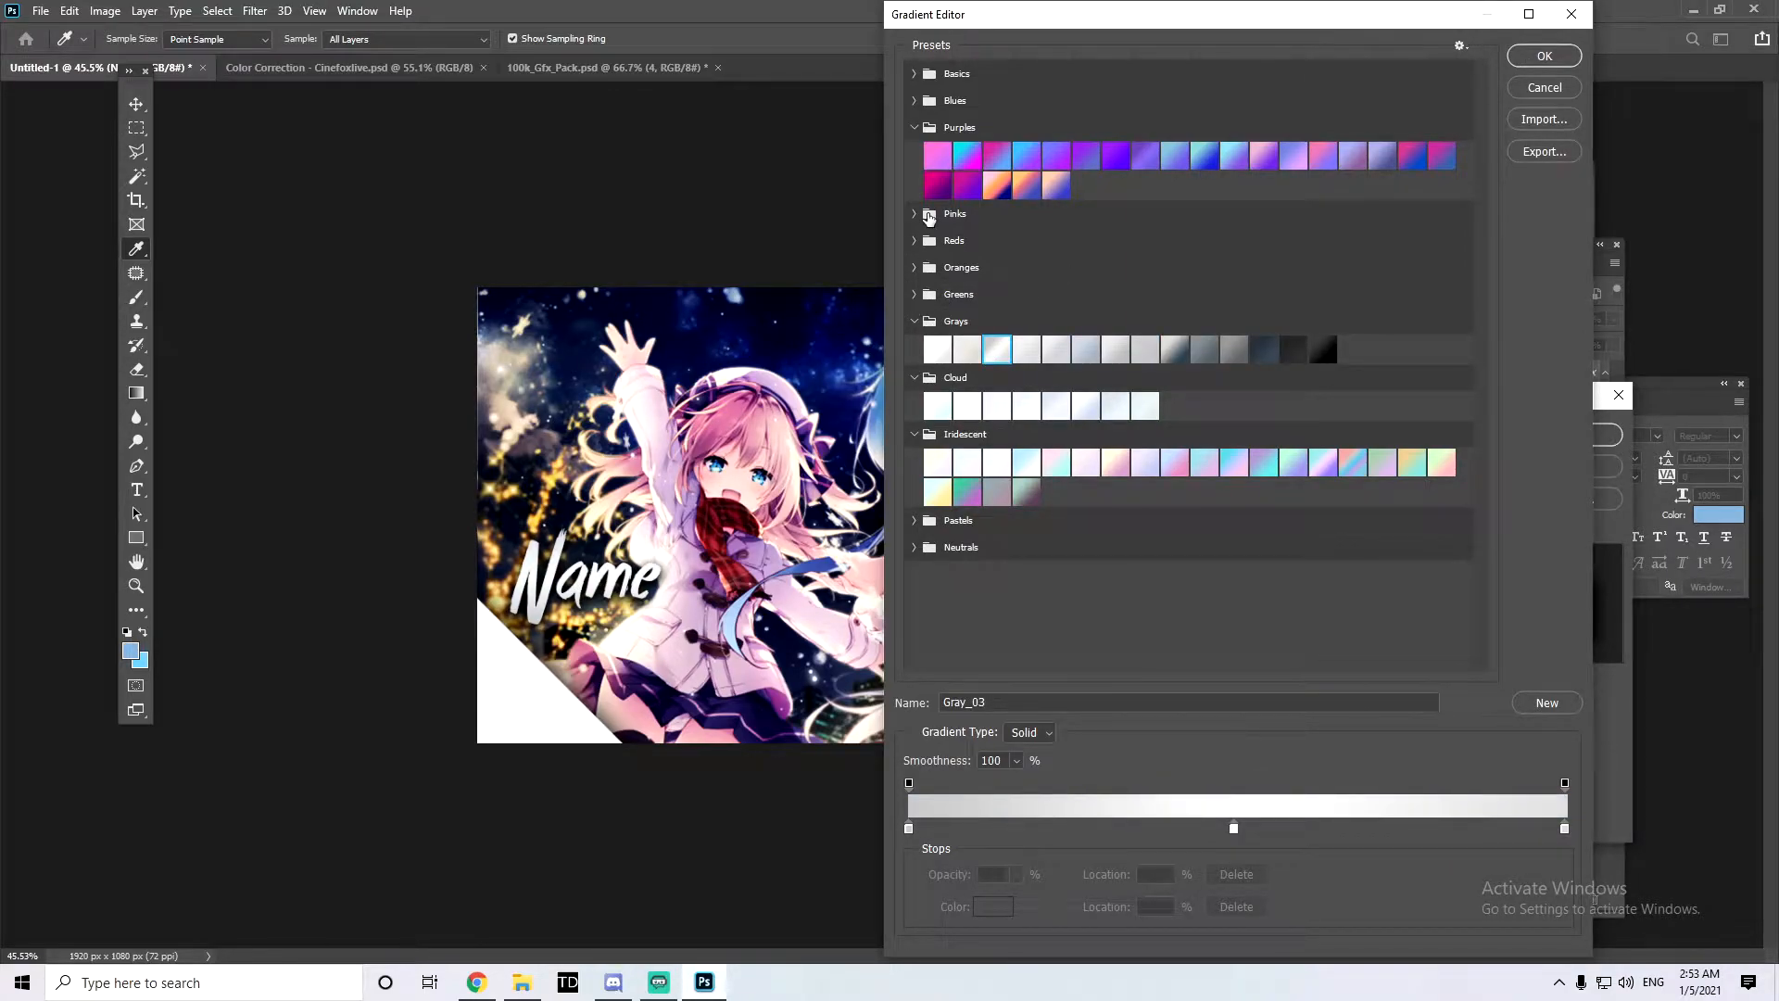
# Step: Apply a white-to-pink gradient preset from the Pinks group to the Name text's Gradient Overlay
pyautogui.click(915, 267)
pyautogui.click(914, 323)
pyautogui.click(914, 324)
pyautogui.click(914, 214)
pyautogui.click(1057, 244)
pyautogui.click(1106, 241)
pyautogui.click(1542, 57)
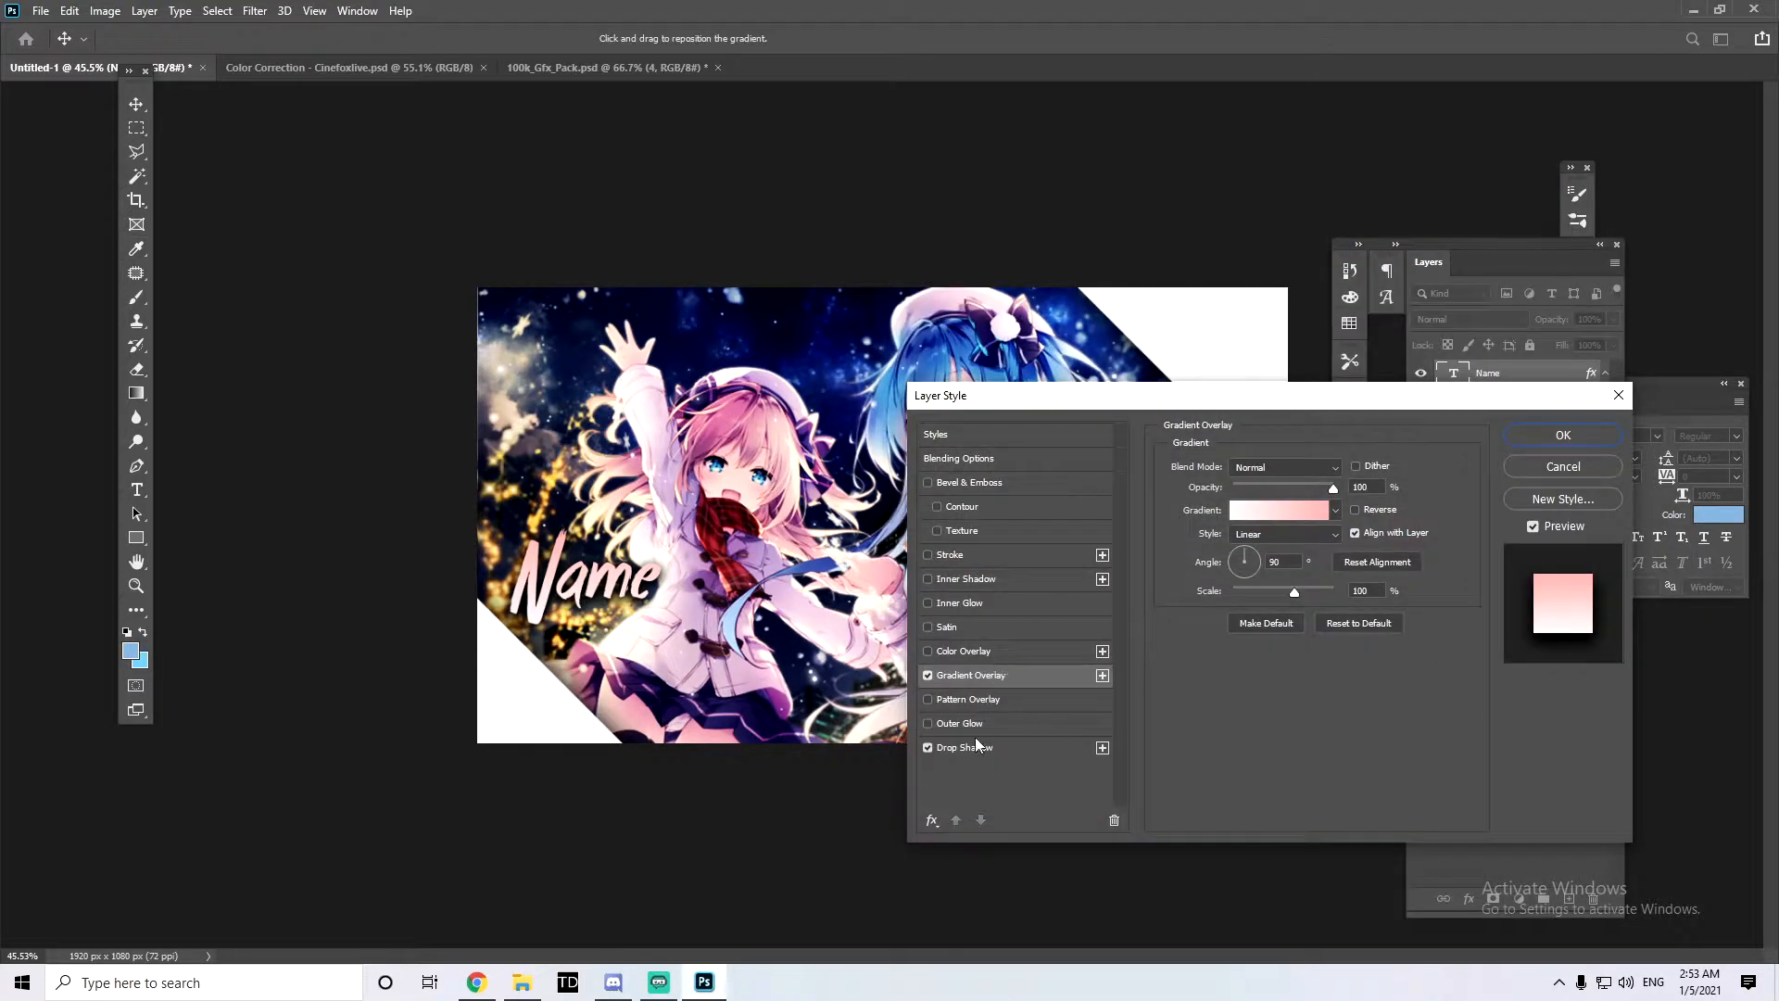
# Step: Try a thin white inside Stroke on the Name text and switch it off again
pyautogui.click(969, 747)
pyautogui.click(950, 555)
pyautogui.click(1270, 488)
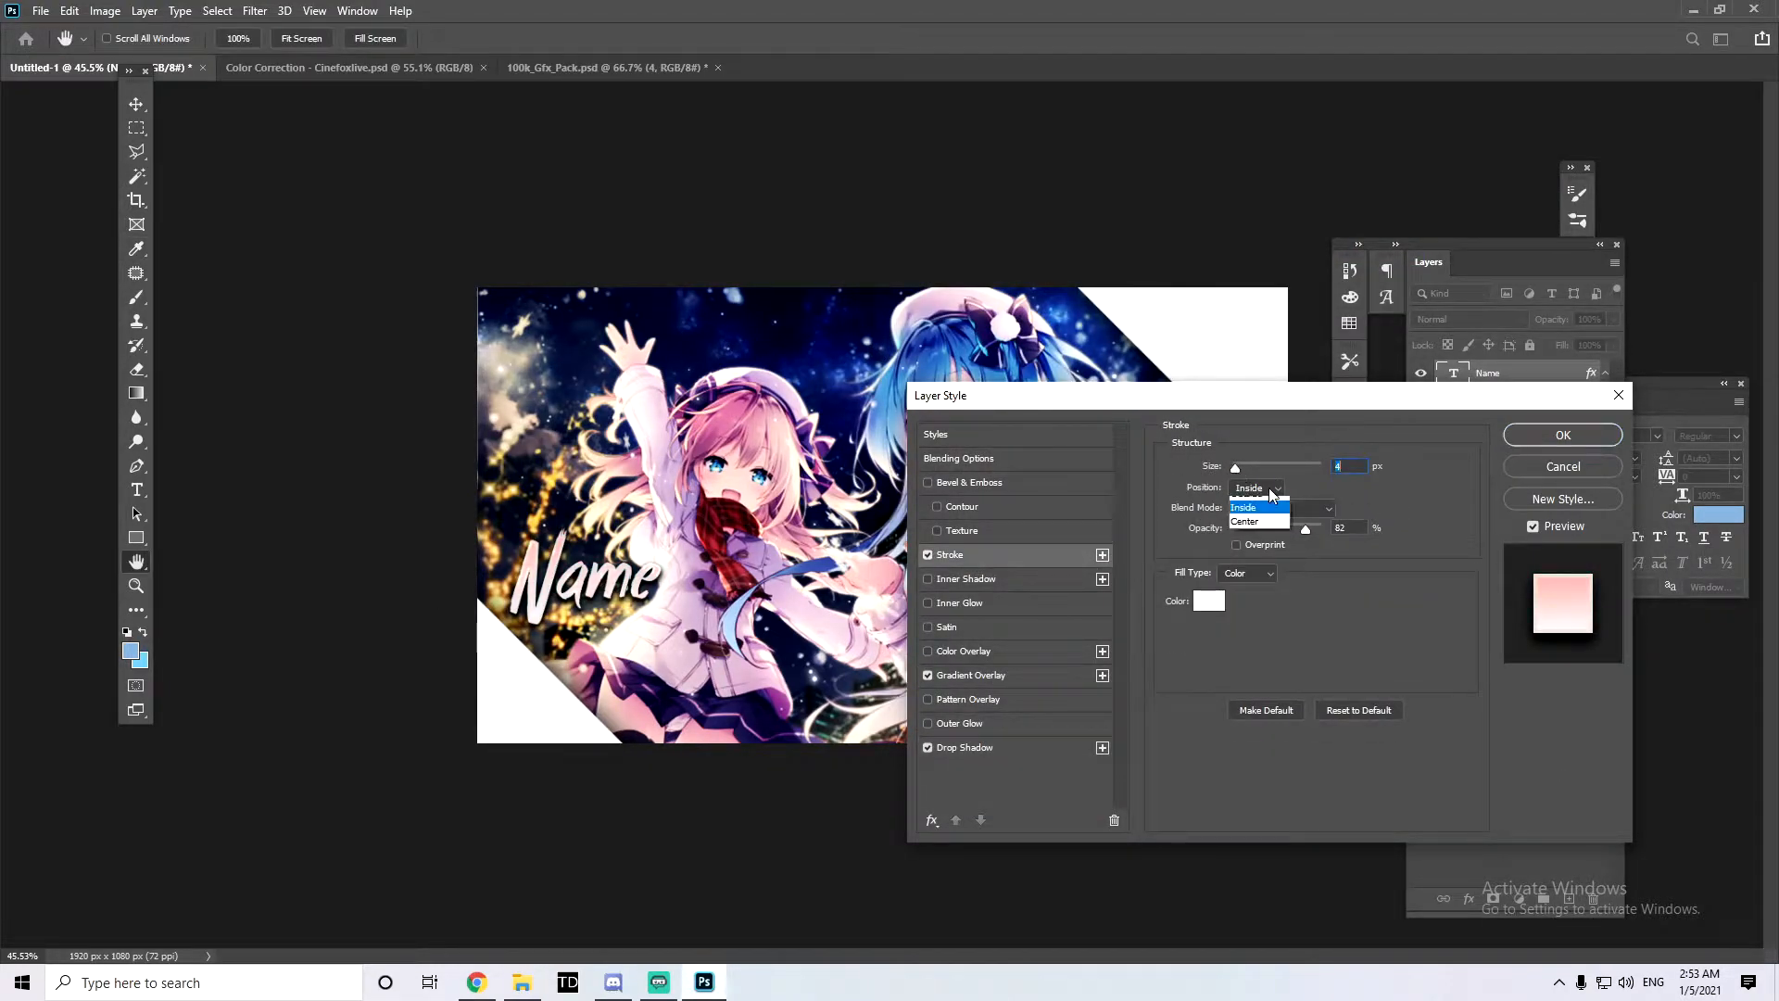
pyautogui.moveTo(1237, 469); pyautogui.dragTo(1236, 469)
pyautogui.click(1271, 482)
pyautogui.click(1292, 508)
pyautogui.click(697, 516)
pyautogui.click(929, 556)
# Step: Accept the layer style and warp the Name text with the Shell Upper style, no bend and a slight vertical distortion
pyautogui.click(1542, 434)
pyautogui.press('t')
pyautogui.click(782, 38)
pyautogui.click(1501, 275)
pyautogui.click(1488, 453)
pyautogui.moveTo(1530, 373); pyautogui.dragTo(1486, 372)
pyautogui.moveTo(1483, 457); pyautogui.dragTo(1494, 456)
pyautogui.click(1643, 294)
# Step: Rotate the warped Name text about 1.8° counterclockwise
pyautogui.hotkey('ctrl', 't')
pyautogui.moveTo(705, 506); pyautogui.dragTo(703, 502)
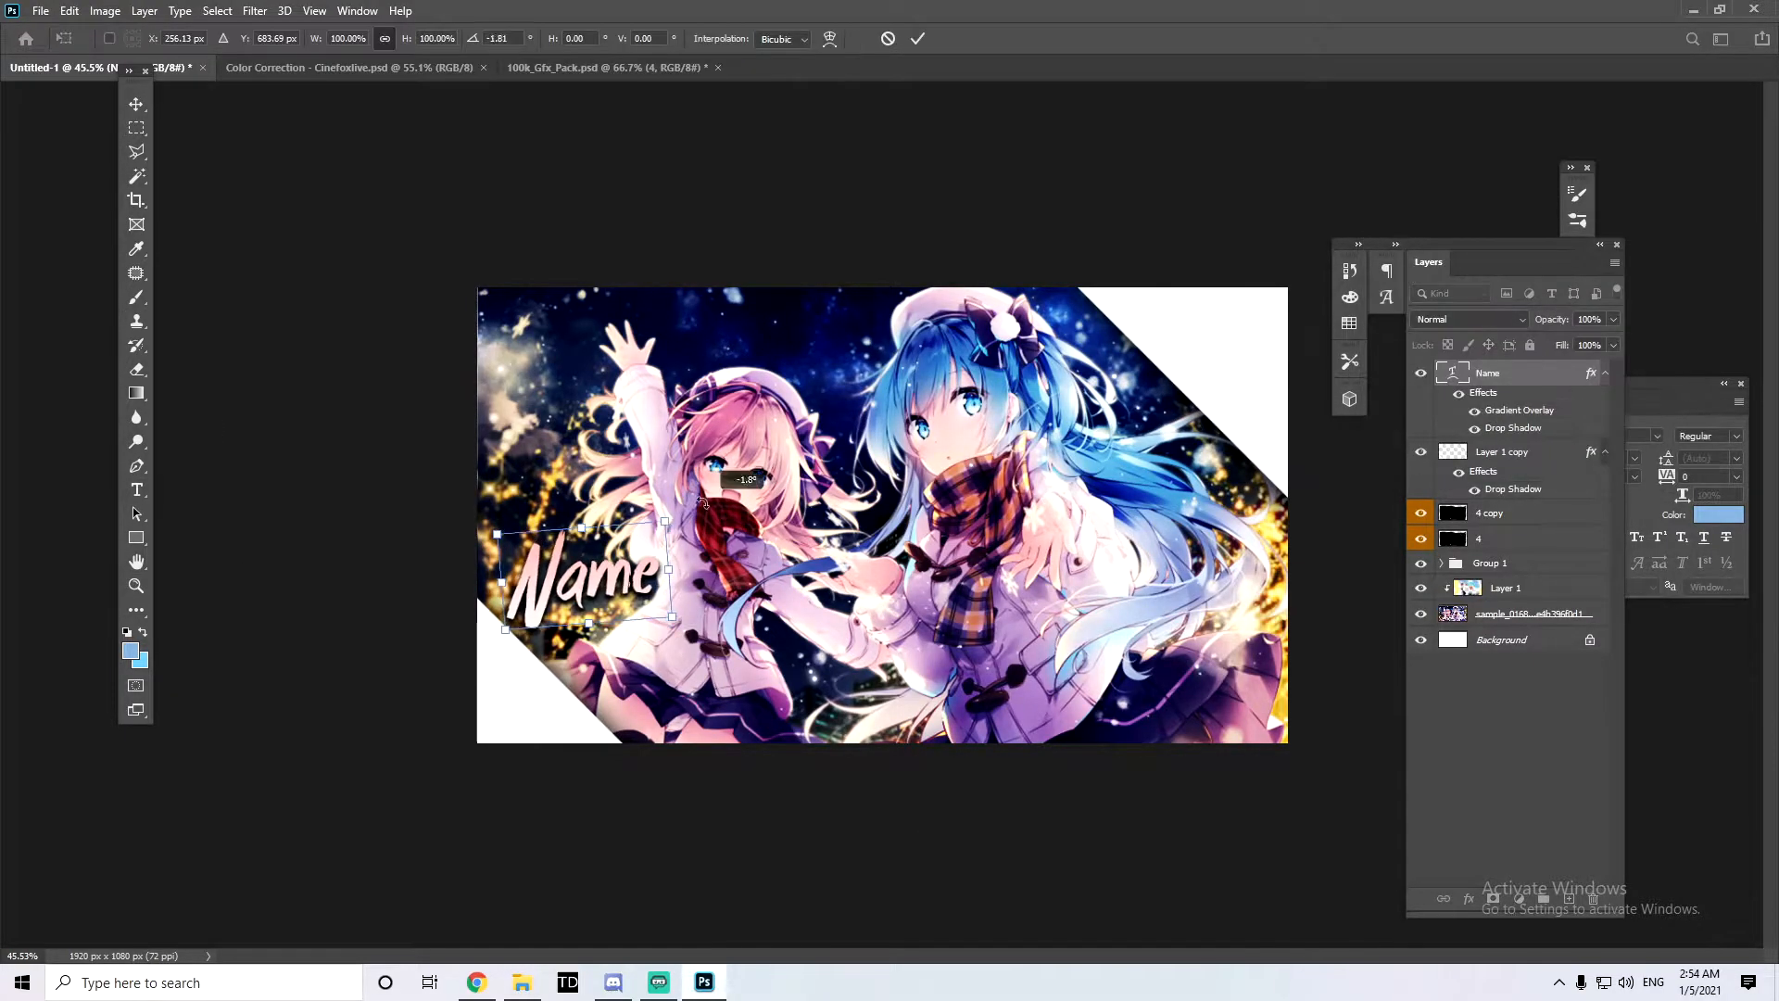
pyautogui.press('Return')
# Step: Duplicate the Name text layer and place the copy over the blue-haired girl's chest
pyautogui.rightClick(1489, 372)
pyautogui.click(1550, 211)
pyautogui.click(1043, 264)
pyautogui.hotkey('ctrl', 't')
pyautogui.moveTo(613, 556); pyautogui.dragTo(1066, 549)
pyautogui.press('Return')
pyautogui.doubleClick(1055, 569)
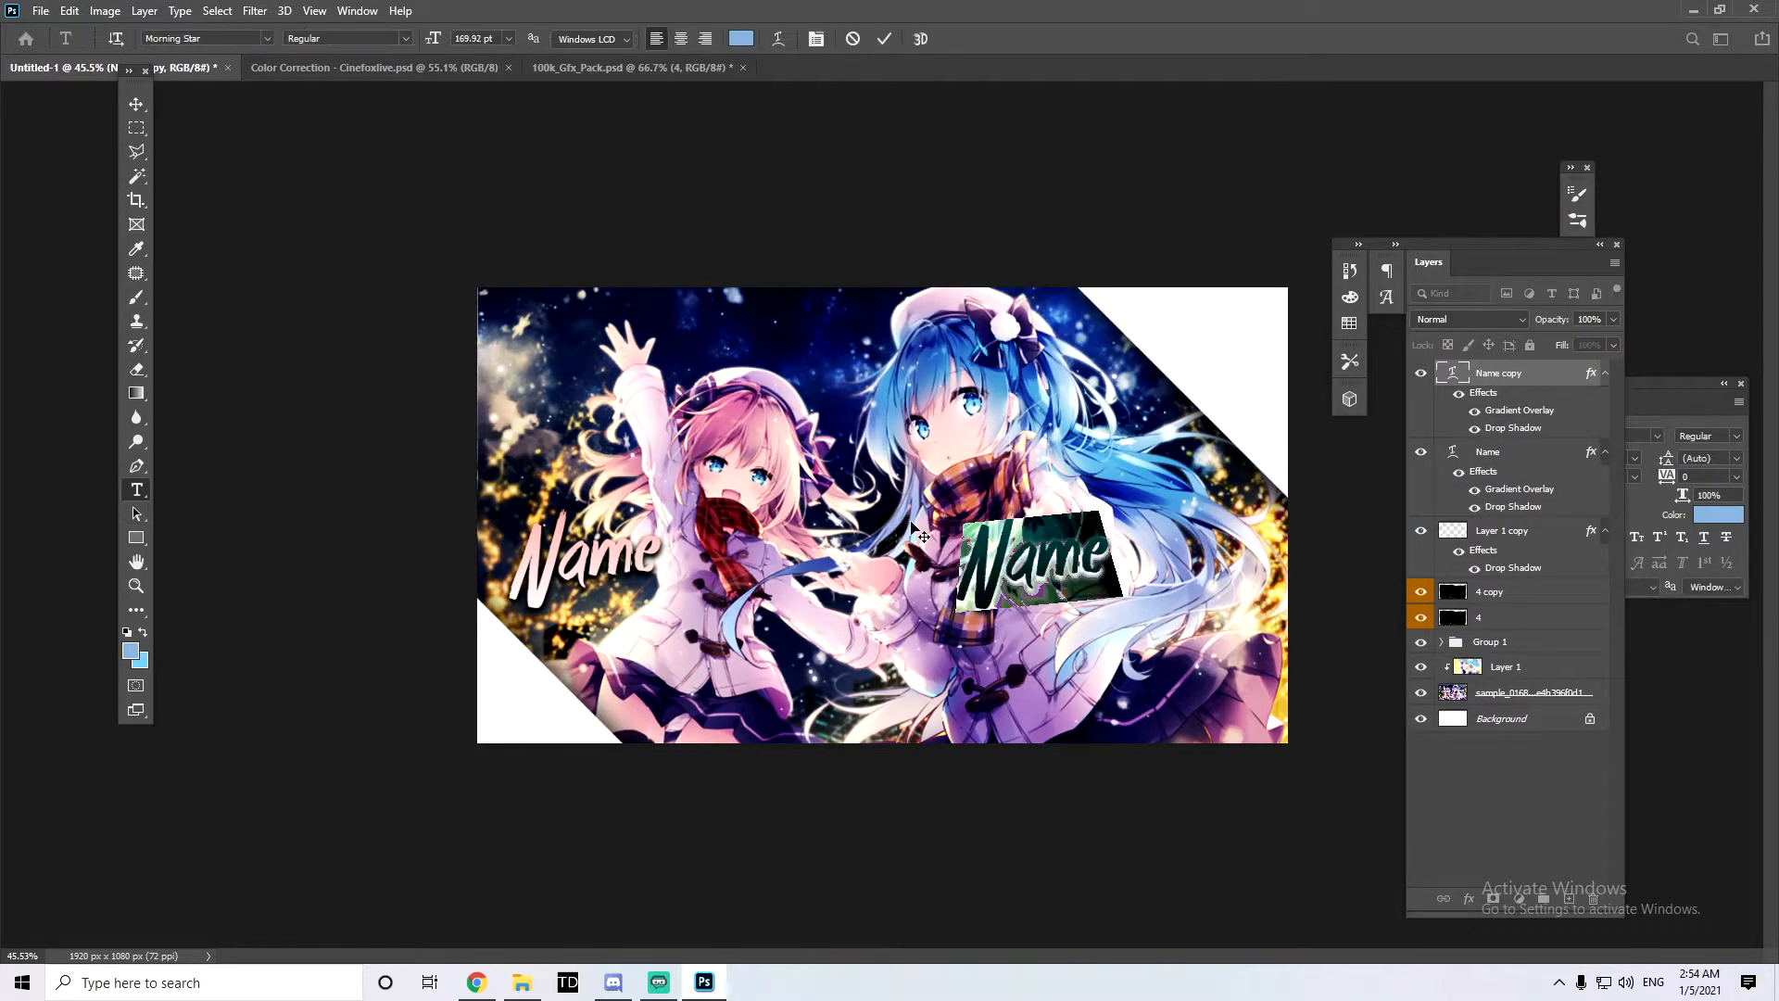
pyautogui.click(217, 165)
# Step: Open the second Name text's Gradient Overlay gradient for editing, keeping the dialogs clear of the artwork
pyautogui.rightClick(1527, 373)
pyautogui.click(1576, 144)
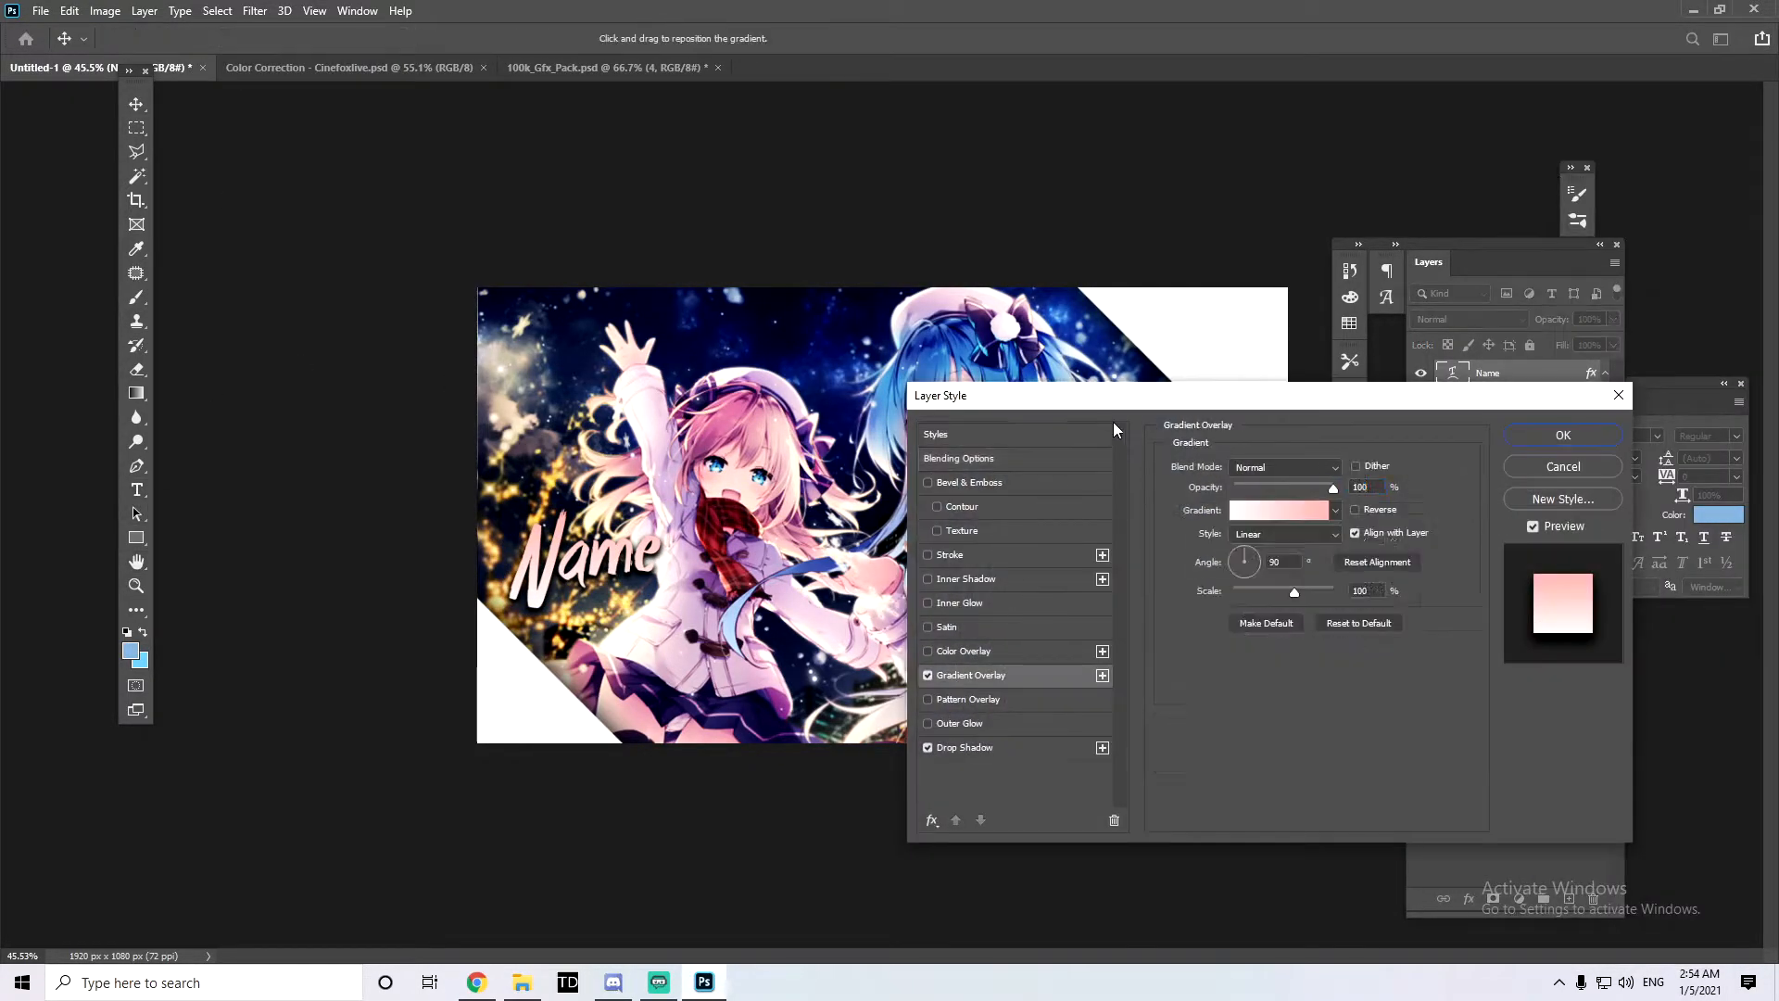
pyautogui.moveTo(1116, 398); pyautogui.dragTo(1560, 308)
pyautogui.click(1720, 423)
pyautogui.moveTo(987, 16); pyautogui.dragTo(1488, 73)
# Step: Try several Blues gradient presets and a custom end stop color on the second Name text
pyautogui.click(1413, 159)
pyautogui.click(1614, 188)
pyautogui.moveTo(1622, 73); pyautogui.dragTo(1412, 81)
pyautogui.click(1583, 195)
pyautogui.click(1317, 226)
pyautogui.click(1229, 225)
pyautogui.click(1254, 227)
pyautogui.moveTo(1538, 81); pyautogui.dragTo(1233, 54)
pyautogui.doubleClick(1548, 867)
pyautogui.click(1704, 617)
# Step: Apply the Blue_15 gradient preset to the second Name text
pyautogui.moveTo(1019, 52); pyautogui.dragTo(201, 126)
pyautogui.click(519, 241)
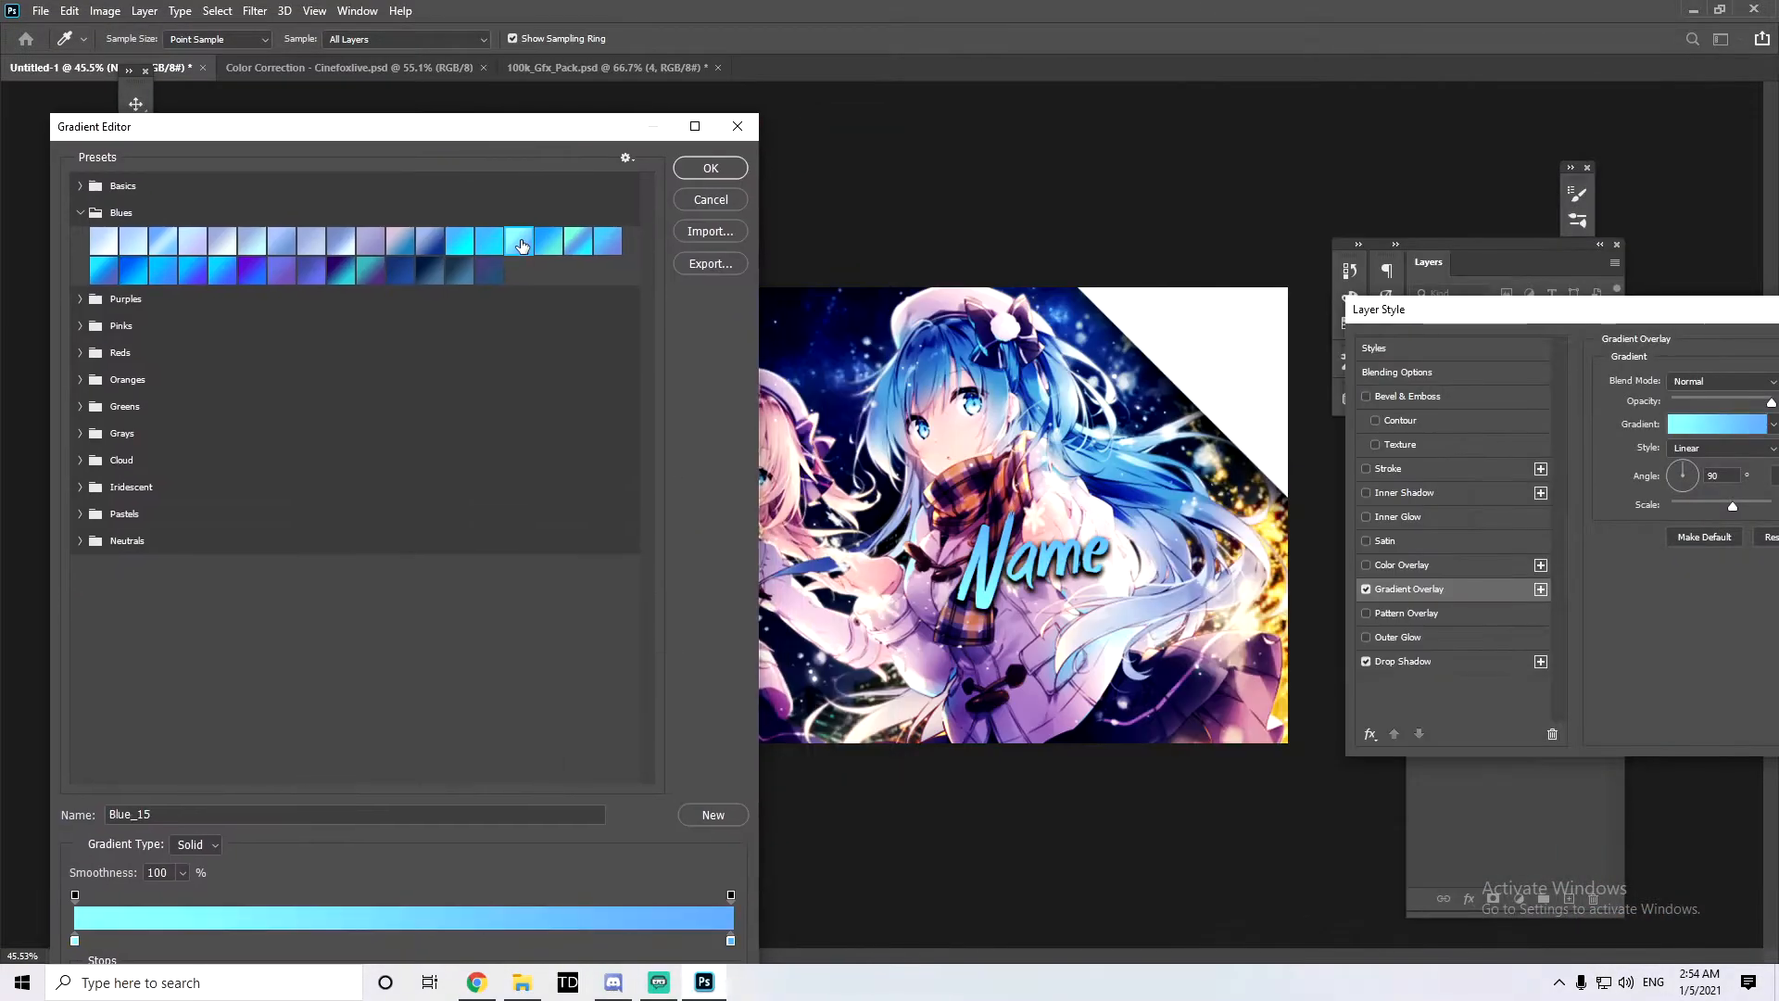
pyautogui.click(708, 171)
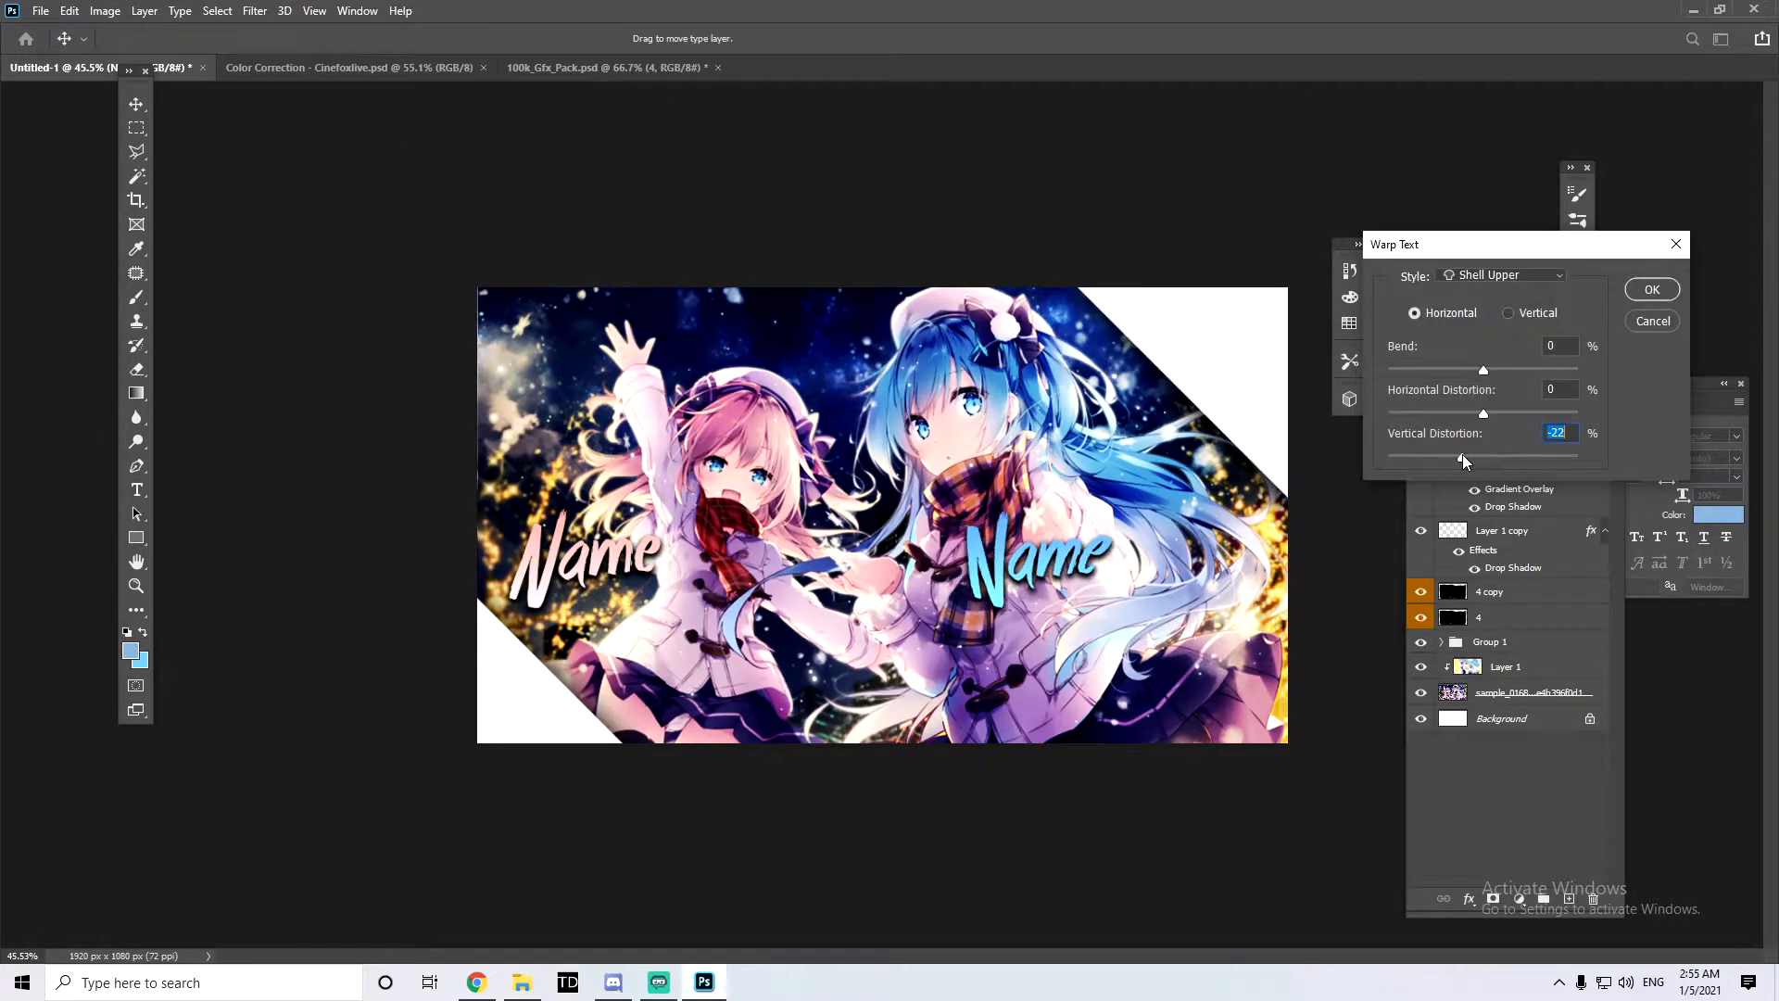
# Step: Adjust the blue Name text's warp with slight positive horizontal and vertical distortion
pyautogui.moveTo(1462, 455); pyautogui.dragTo(1489, 457)
pyautogui.moveTo(1484, 415); pyautogui.dragTo(1507, 413)
pyautogui.click(1648, 289)
# Step: Move the blue Name text to the blue-haired girl's outer side, over her long hair, and rotate it slightly
pyautogui.hotkey('ctrl', 't')
pyautogui.moveTo(1098, 520); pyautogui.dragTo(1219, 514)
pyautogui.moveTo(1274, 456); pyautogui.dragTo(1261, 461)
pyautogui.moveTo(1223, 518); pyautogui.dragTo(1191, 550)
pyautogui.press('Return')
pyautogui.scroll(-1, 1188, 553)
pyautogui.click(136, 104)
pyautogui.hotkey('ctrl', 't')
pyautogui.press('Return')
# Step: Add a new layer beneath the Name texts and test dark soft brush strokes behind the pink Name text
pyautogui.click(1570, 898)
pyautogui.press('b')
pyautogui.keyDown('alt'); pyautogui.rightClick(879, 597); pyautogui.keyUp('alt')
pyautogui.keyDown('alt'); pyautogui.click(964, 500); pyautogui.keyUp('alt')
pyautogui.moveTo(606, 587); pyautogui.dragTo(697, 548)
pyautogui.hotkey('ctrl', 'z')
pyautogui.moveTo(566, 547)
pyautogui.mouseDown()
pyautogui.moveTo(697, 560)
pyautogui.moveTo(617, 559)
pyautogui.moveTo(649, 559)
pyautogui.mouseUp()
pyautogui.hotkey('ctrl', 'z')
# Step: Paint a dark soft stroke behind the blue Name text and set the Layer 2 opacity to 32%
pyautogui.click(1501, 321)
pyautogui.click(1613, 319)
pyautogui.moveTo(1616, 341); pyautogui.dragTo(1538, 342)
pyautogui.moveTo(1179, 561); pyautogui.dragTo(1085, 576)
pyautogui.click(1613, 320)
pyautogui.moveTo(1538, 341); pyautogui.dragTo(1554, 341)
pyautogui.scroll(-1, 1073, 370)
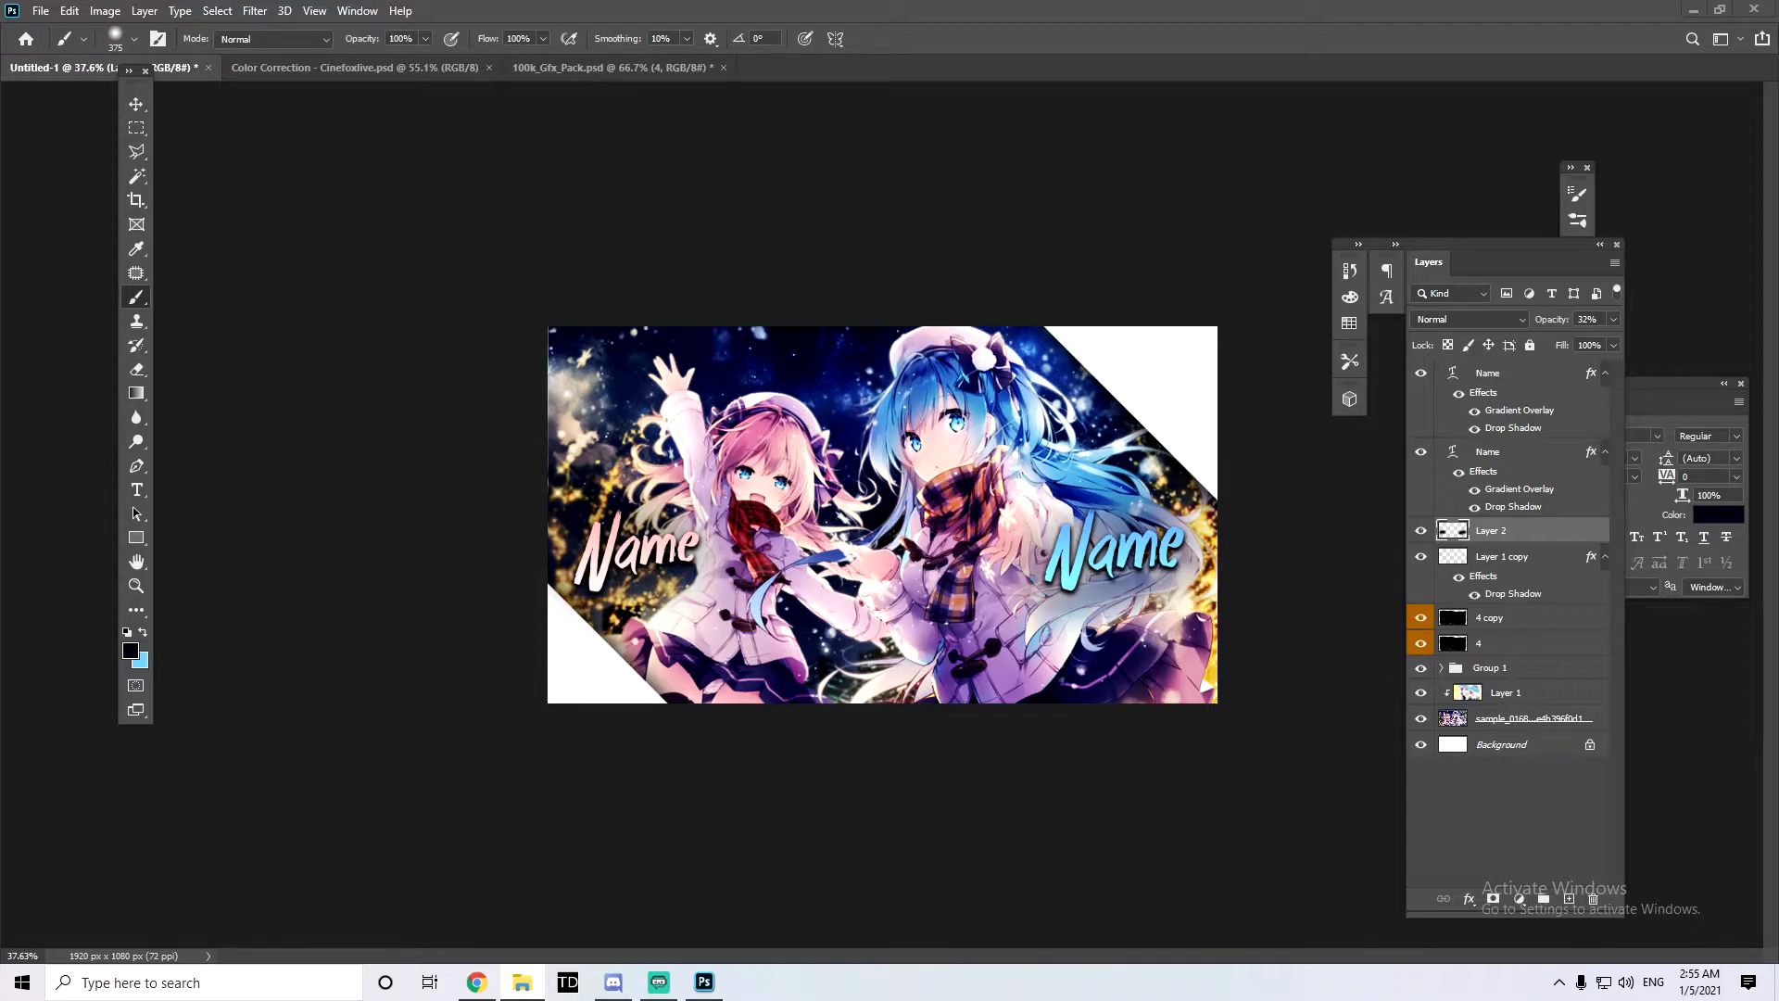
# Step: Place the grey cloud overlay image on the banner and move its layer beneath Layer 1 copy
pyautogui.moveTo(1778, 488)
pyautogui.mouseDown()
pyautogui.moveTo(1242, 488)
pyautogui.moveTo(1778, 514)
pyautogui.mouseUp()
pyautogui.scroll(-3, 894, 410)
pyautogui.moveTo(894, 409); pyautogui.dragTo(572, 417)
pyautogui.press('Return')
pyautogui.moveTo(1474, 532)
pyautogui.mouseDown()
pyautogui.moveTo(1475, 654)
pyautogui.moveTo(1475, 634)
pyautogui.mouseUp()
pyautogui.scroll(5, 1367, 430)
pyautogui.click(1421, 618)
pyautogui.click(1420, 618)
# Step: Rasterize the cloud overlay layer and erase the parts that cover the two girls with a large soft eraser
pyautogui.press('e')
pyautogui.click(982, 399)
pyautogui.press('Return')
pyautogui.moveTo(956, 353); pyautogui.dragTo(955, 219)
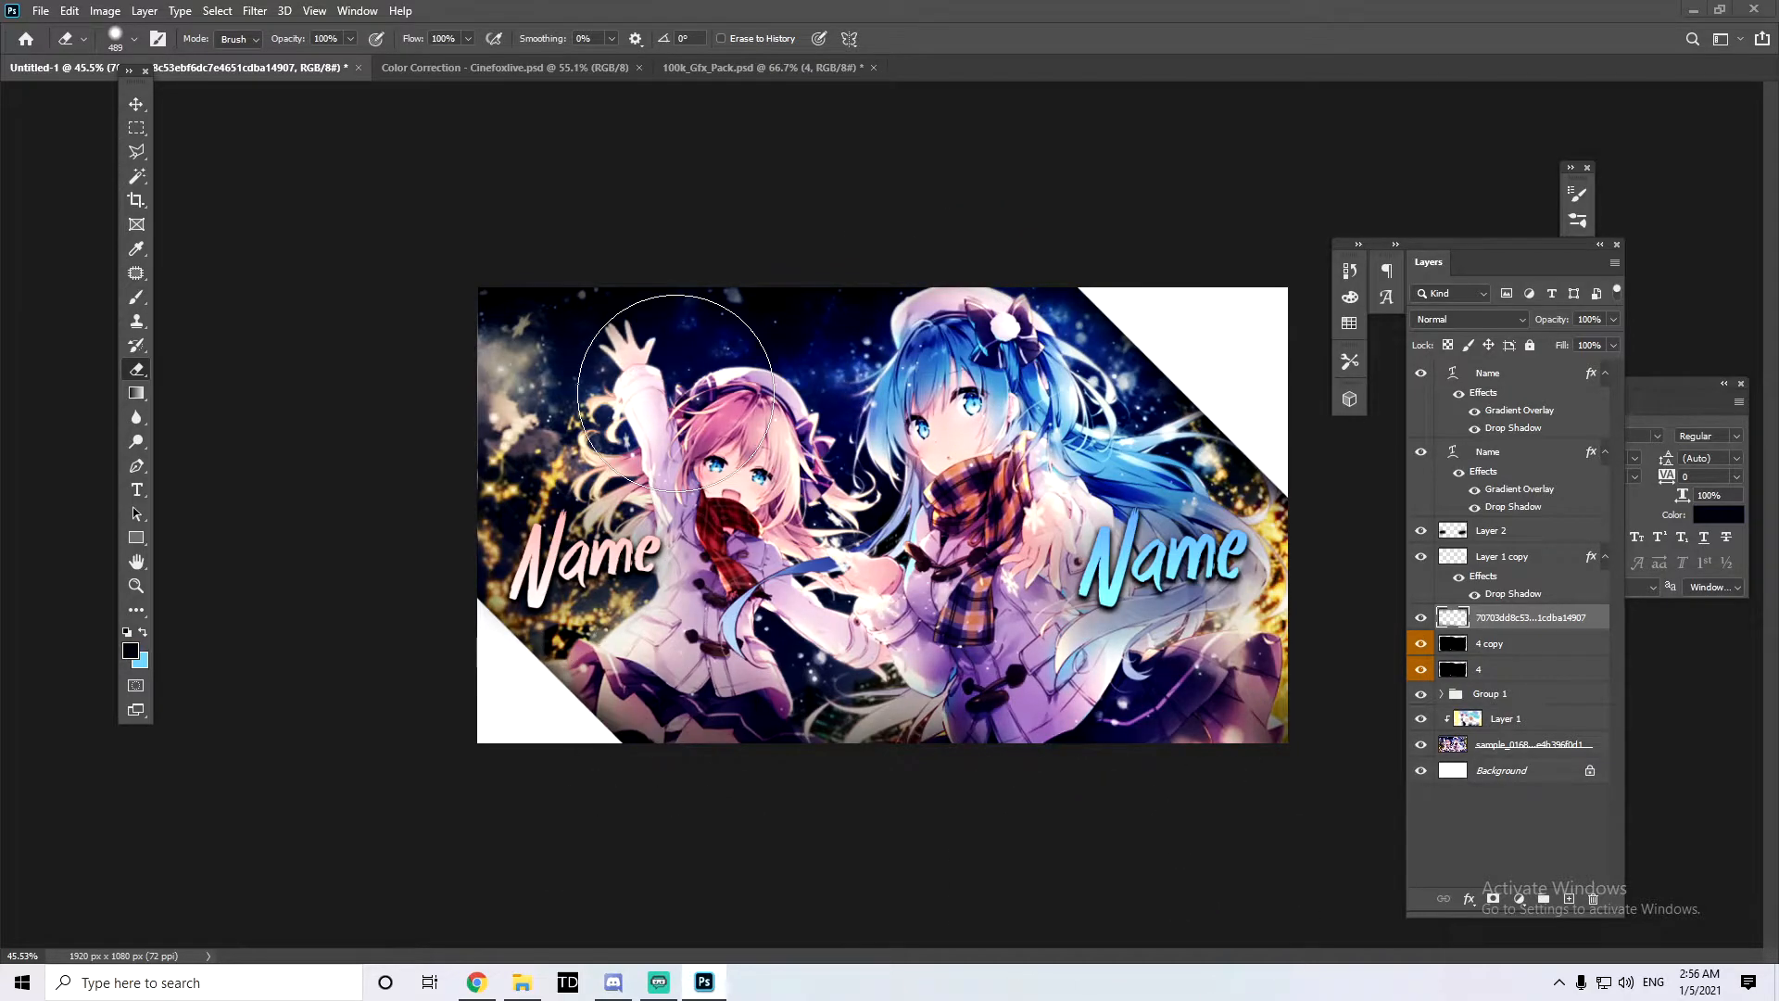
pyautogui.moveTo(678, 417); pyautogui.dragTo(686, 417)
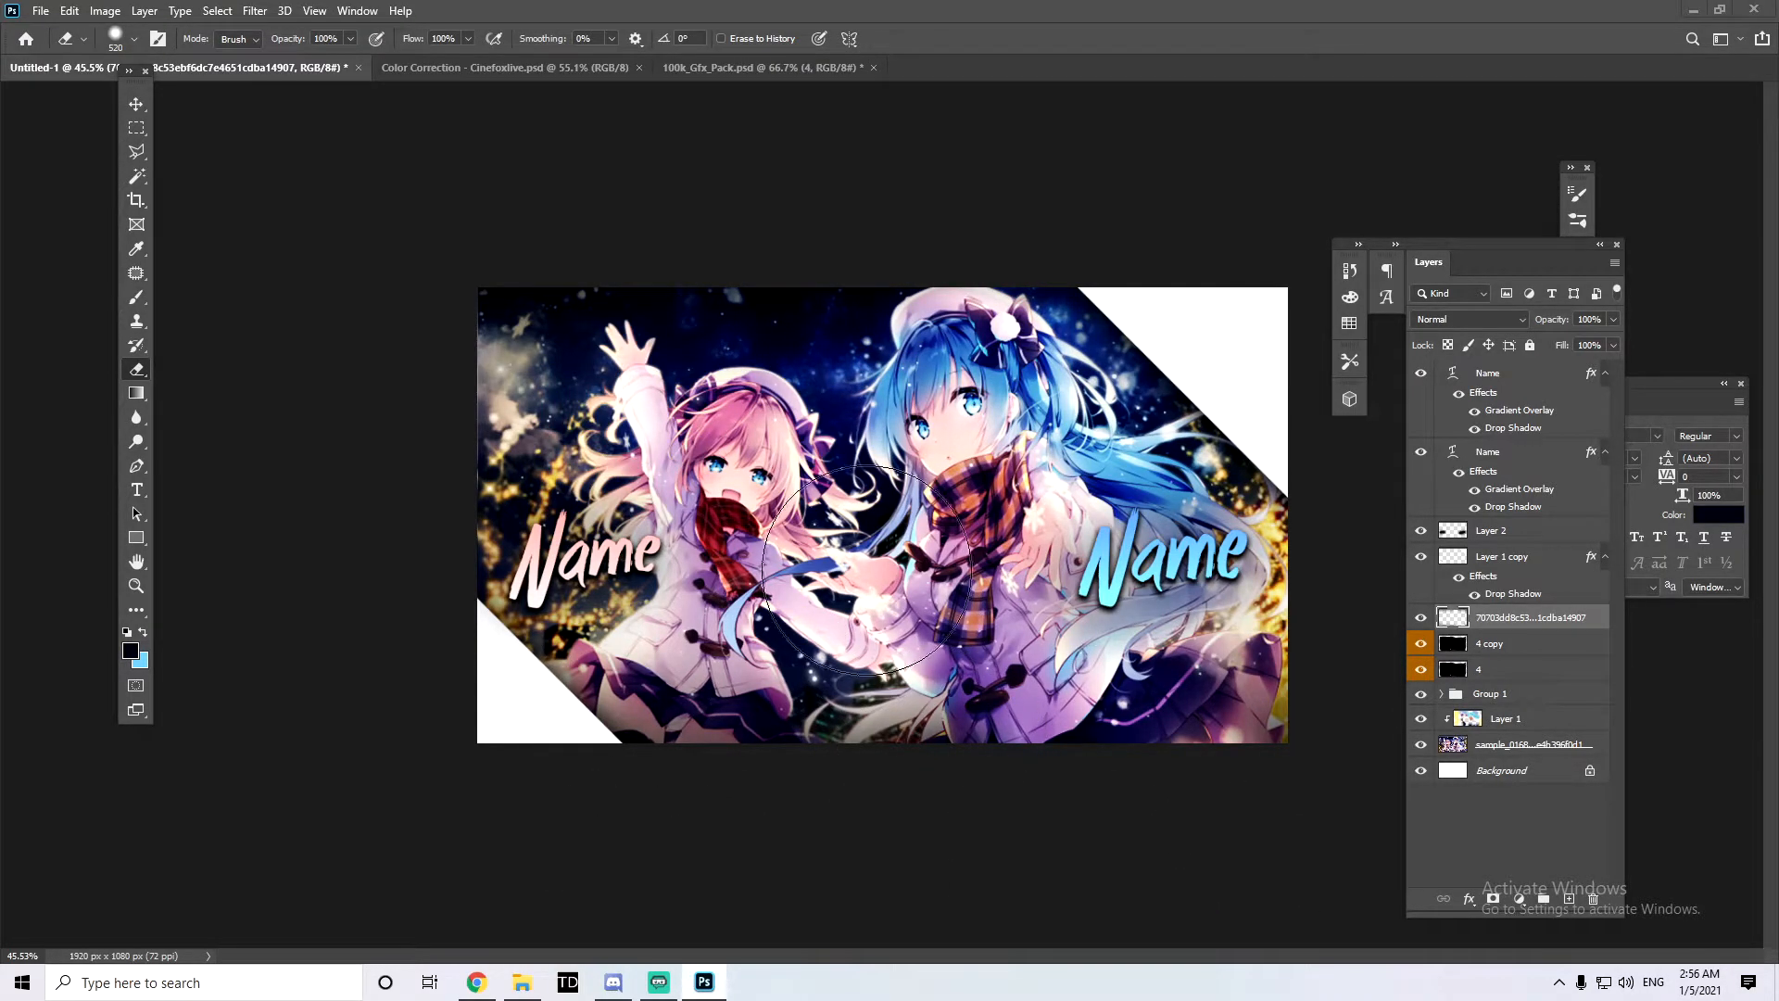
pyautogui.scroll(-1, 927, 639)
pyautogui.scroll(5, 904, 681)
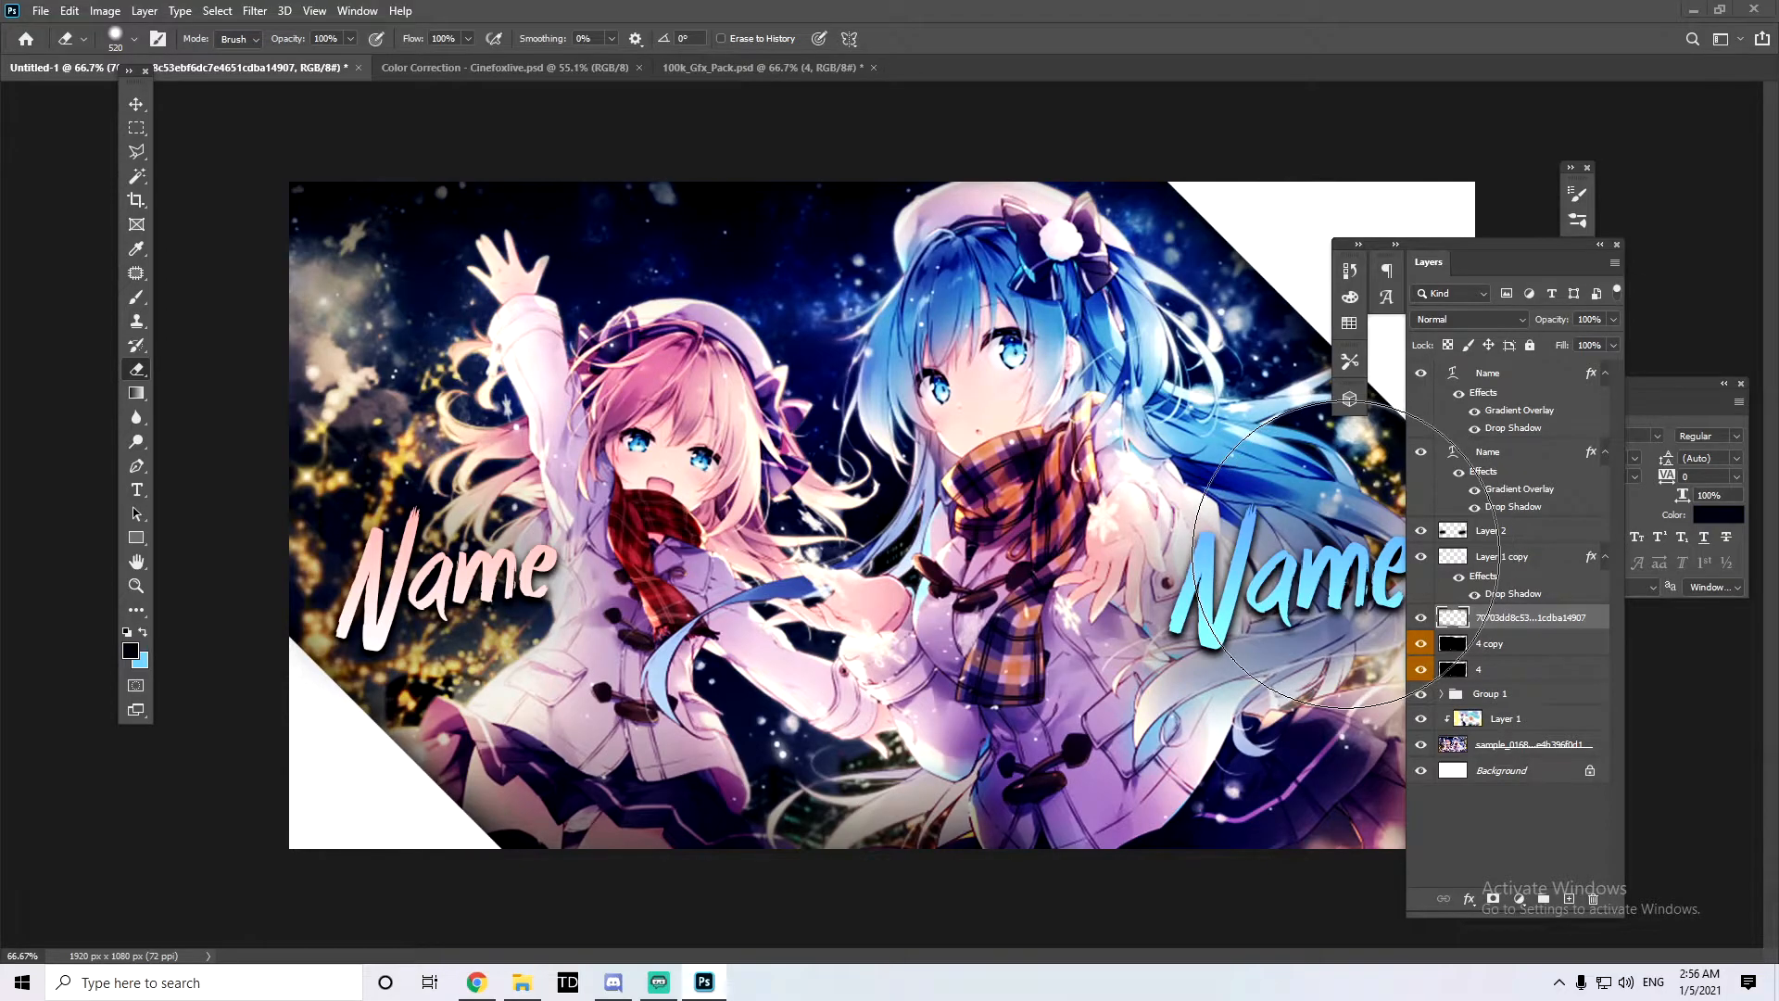
pyautogui.scroll(-4, 1348, 549)
# Step: Try to rasterize the pink Name text layer and undo it
pyautogui.click(1513, 463)
pyautogui.scroll(10, 602, 505)
pyautogui.rightClick(1525, 463)
pyautogui.click(1530, 437)
pyautogui.scroll(4, 370, 478)
pyautogui.hotkey('ctrl', 'z')
pyautogui.rightClick(1510, 453)
# Step: Duplicate both Name text layers, group the duplicates as a backup and hide that group
pyautogui.keyDown('ctrl'); pyautogui.click(1490, 377); pyautogui.keyUp('ctrl')
pyautogui.rightClick(1490, 376)
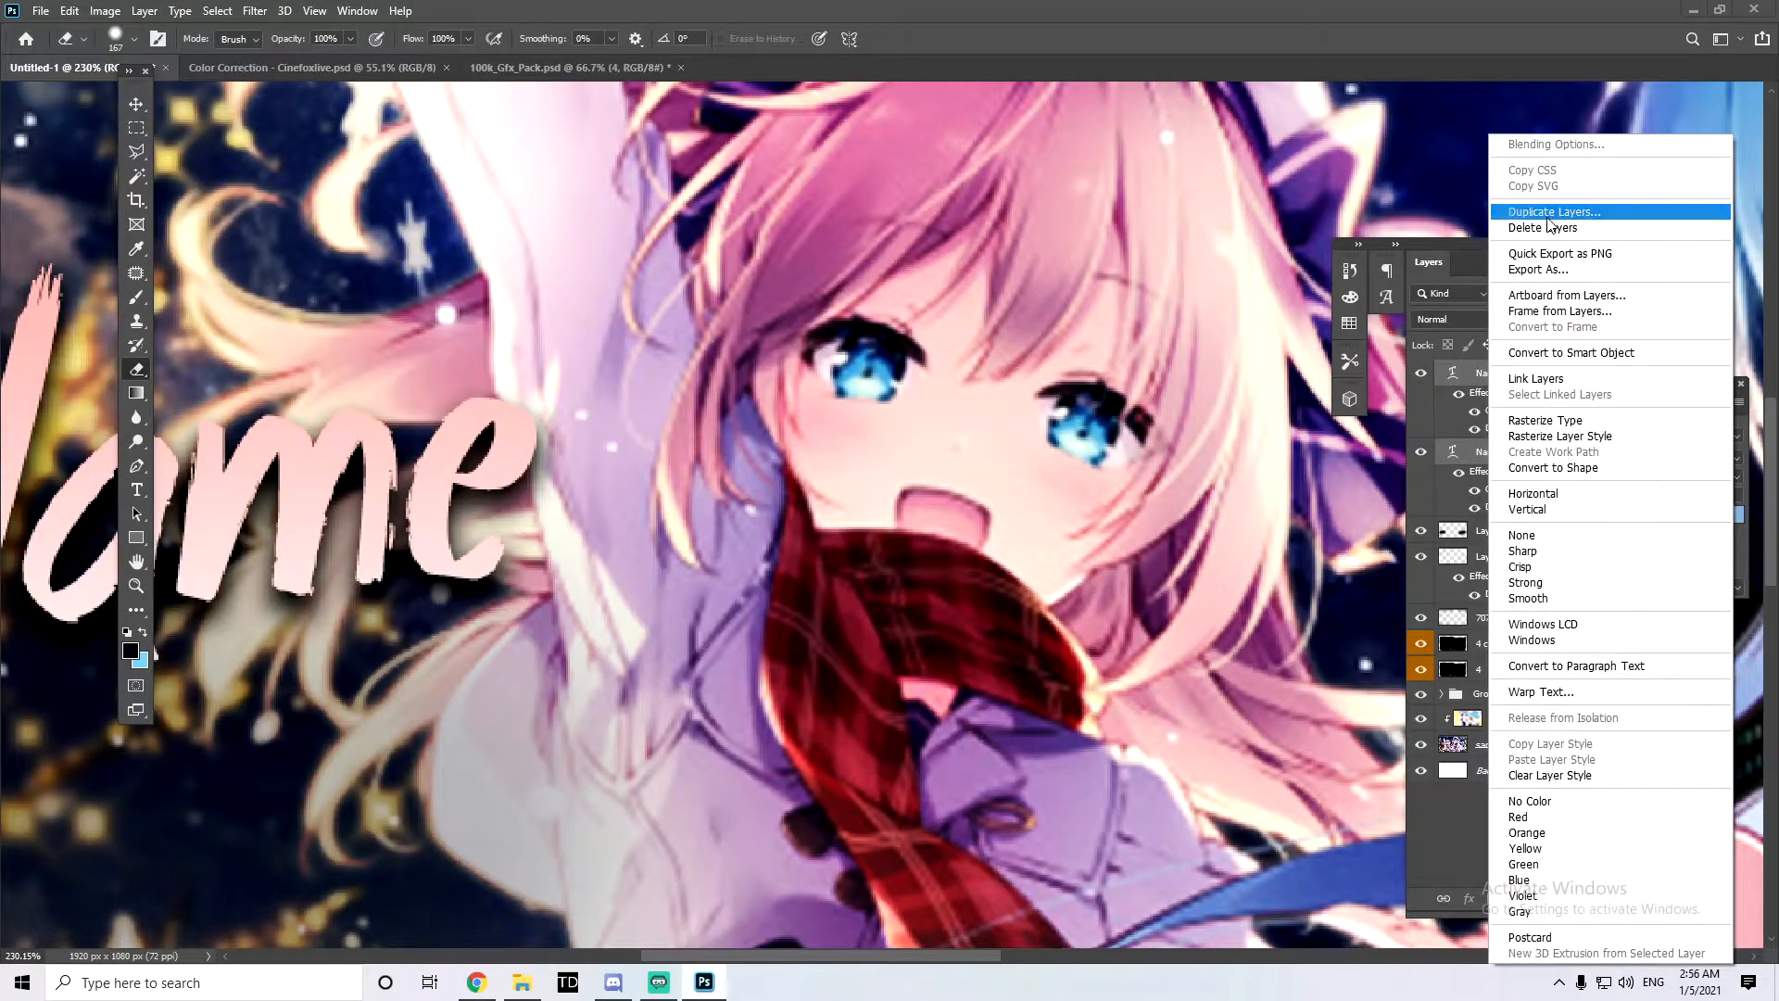
pyautogui.click(1525, 212)
pyautogui.press('Return')
pyautogui.hotkey('ctrl', 'g')
pyautogui.click(1422, 372)
# Step: Rasterize both visible Name text layers together with their layer styles and undo the trial eraser strokes
pyautogui.rightClick(1492, 399)
pyautogui.moveTo(928, 423); pyautogui.dragTo(839, 652)
pyautogui.rightClick(1503, 398)
pyautogui.click(1542, 436)
pyautogui.moveTo(536, 433)
pyautogui.mouseDown()
pyautogui.moveTo(488, 412)
pyautogui.moveTo(630, 580)
pyautogui.mouseUp()
pyautogui.scroll(6, 488, 411)
pyautogui.rightClick(1472, 422)
pyautogui.click(1485, 436)
pyautogui.hotkey('ctrl', 'z')
pyautogui.hotkey('ctrl', 'z')
pyautogui.hotkey('ctrl', 'z')
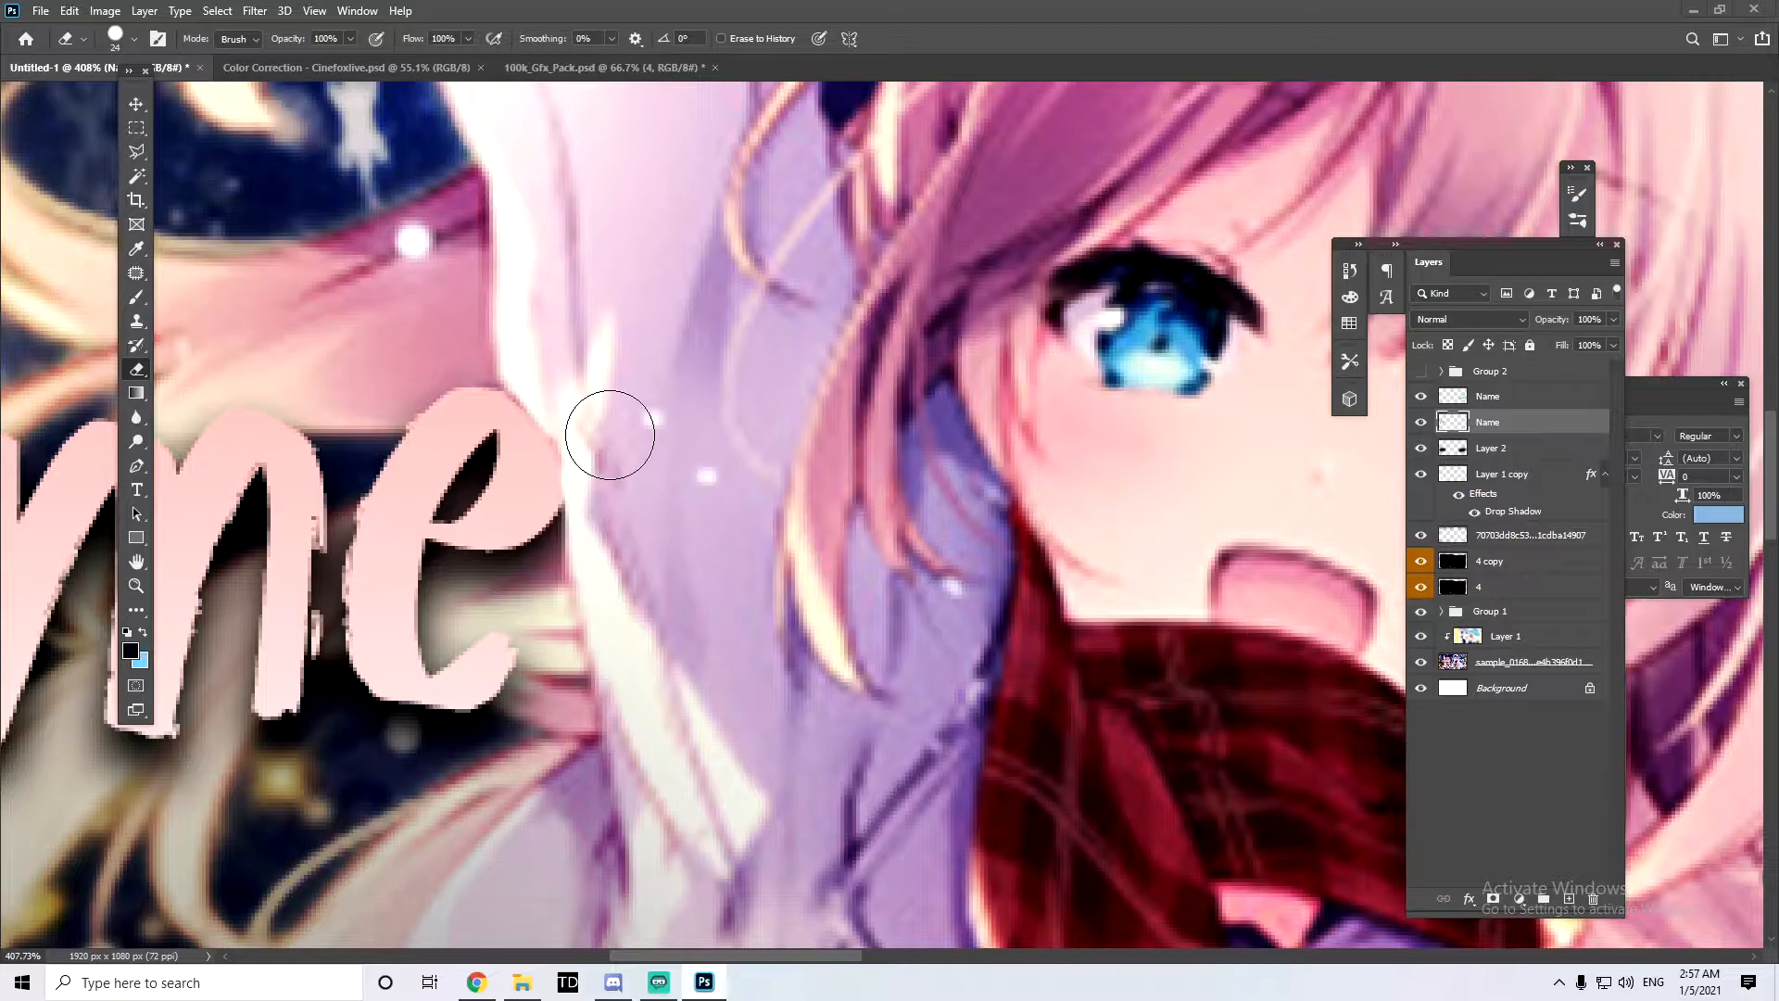
# Step: Move the pink Name text so its last letter overlaps the pink-haired girl's raised arm
pyautogui.scroll(-10, 688, 562)
pyautogui.scroll(9, 561, 477)
pyautogui.hotkey('ctrl', 't')
pyautogui.moveTo(447, 404); pyautogui.dragTo(470, 395)
pyautogui.press('Return')
# Step: With the pink Name layer at 51% opacity, erase its letter e where it overlaps the girl's arm, and restore 100% opacity
pyautogui.click(1613, 319)
pyautogui.click(1570, 345)
pyautogui.scroll(2, 405, 413)
pyautogui.moveTo(427, 255)
pyautogui.mouseDown()
pyautogui.moveTo(485, 327)
pyautogui.moveTo(516, 441)
pyautogui.moveTo(481, 425)
pyautogui.mouseUp()
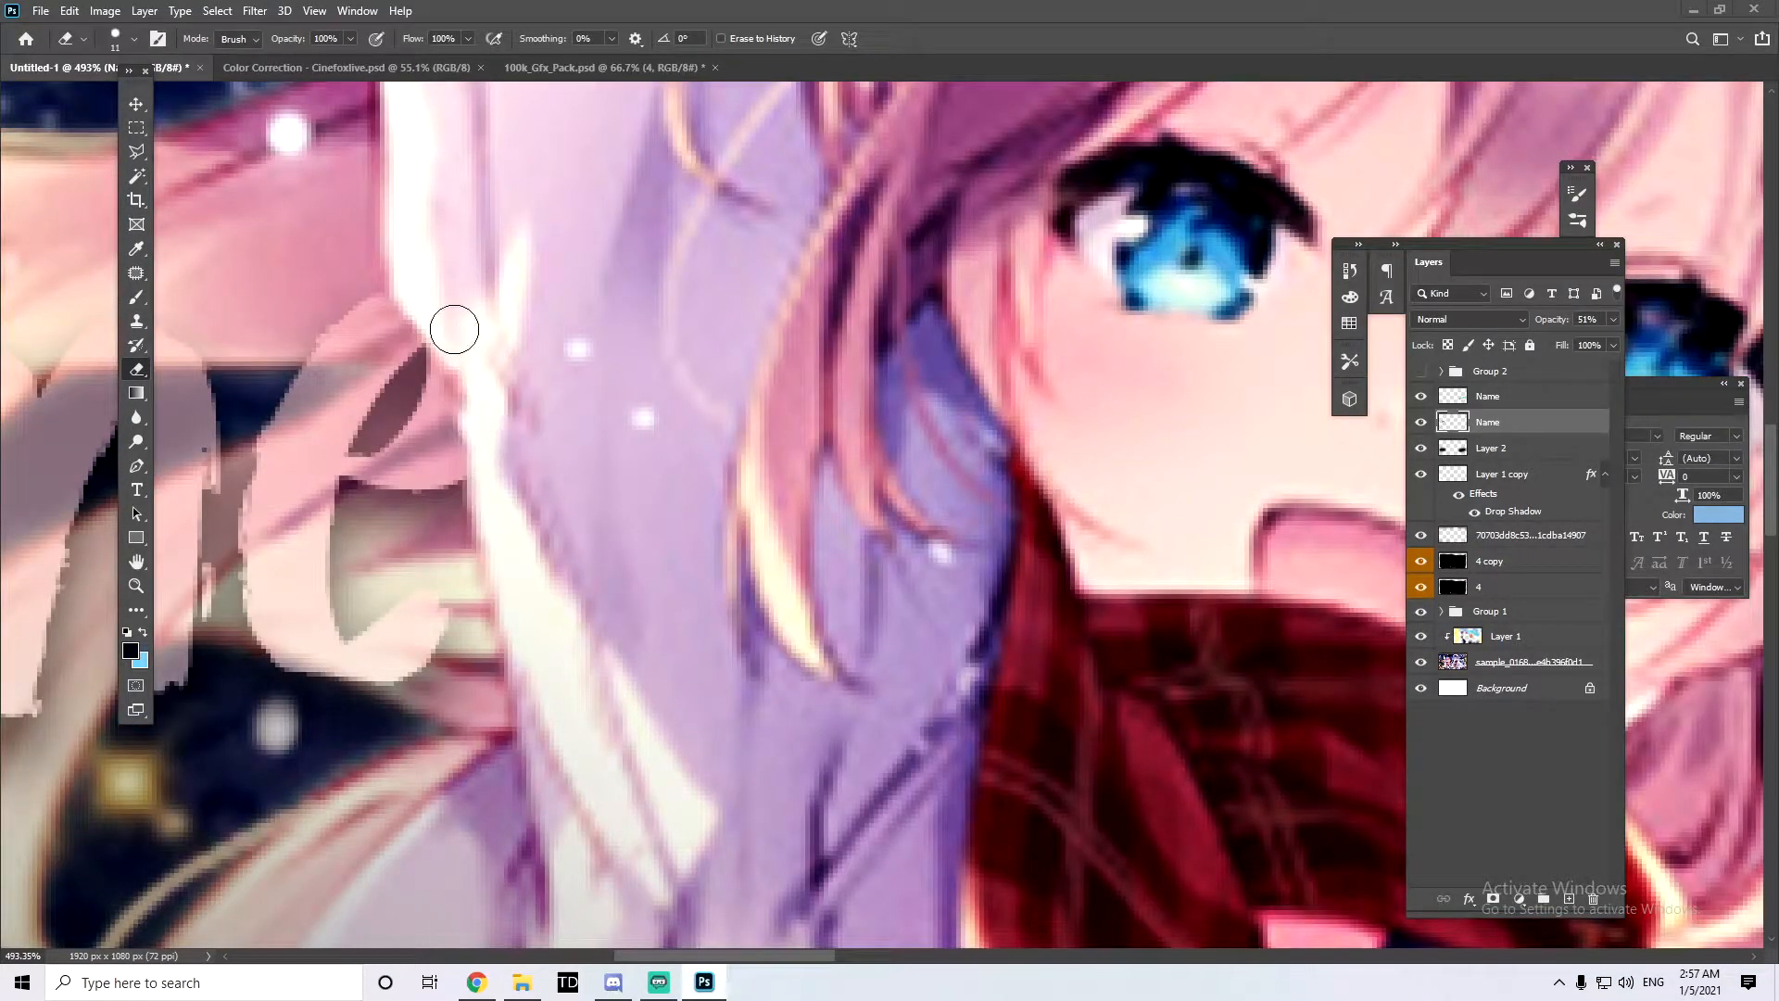
pyautogui.click(1613, 320)
pyautogui.moveTo(1570, 343); pyautogui.dragTo(1612, 343)
pyautogui.scroll(-6, 980, 344)
pyautogui.scroll(-8, 980, 344)
# Step: Select the blue Name layer and move it so its first letter overlaps the blue-haired girl's hand
pyautogui.keyDown('ctrl'); pyautogui.click(1222, 588); pyautogui.keyUp('ctrl')
pyautogui.hotkey('ctrl', 't')
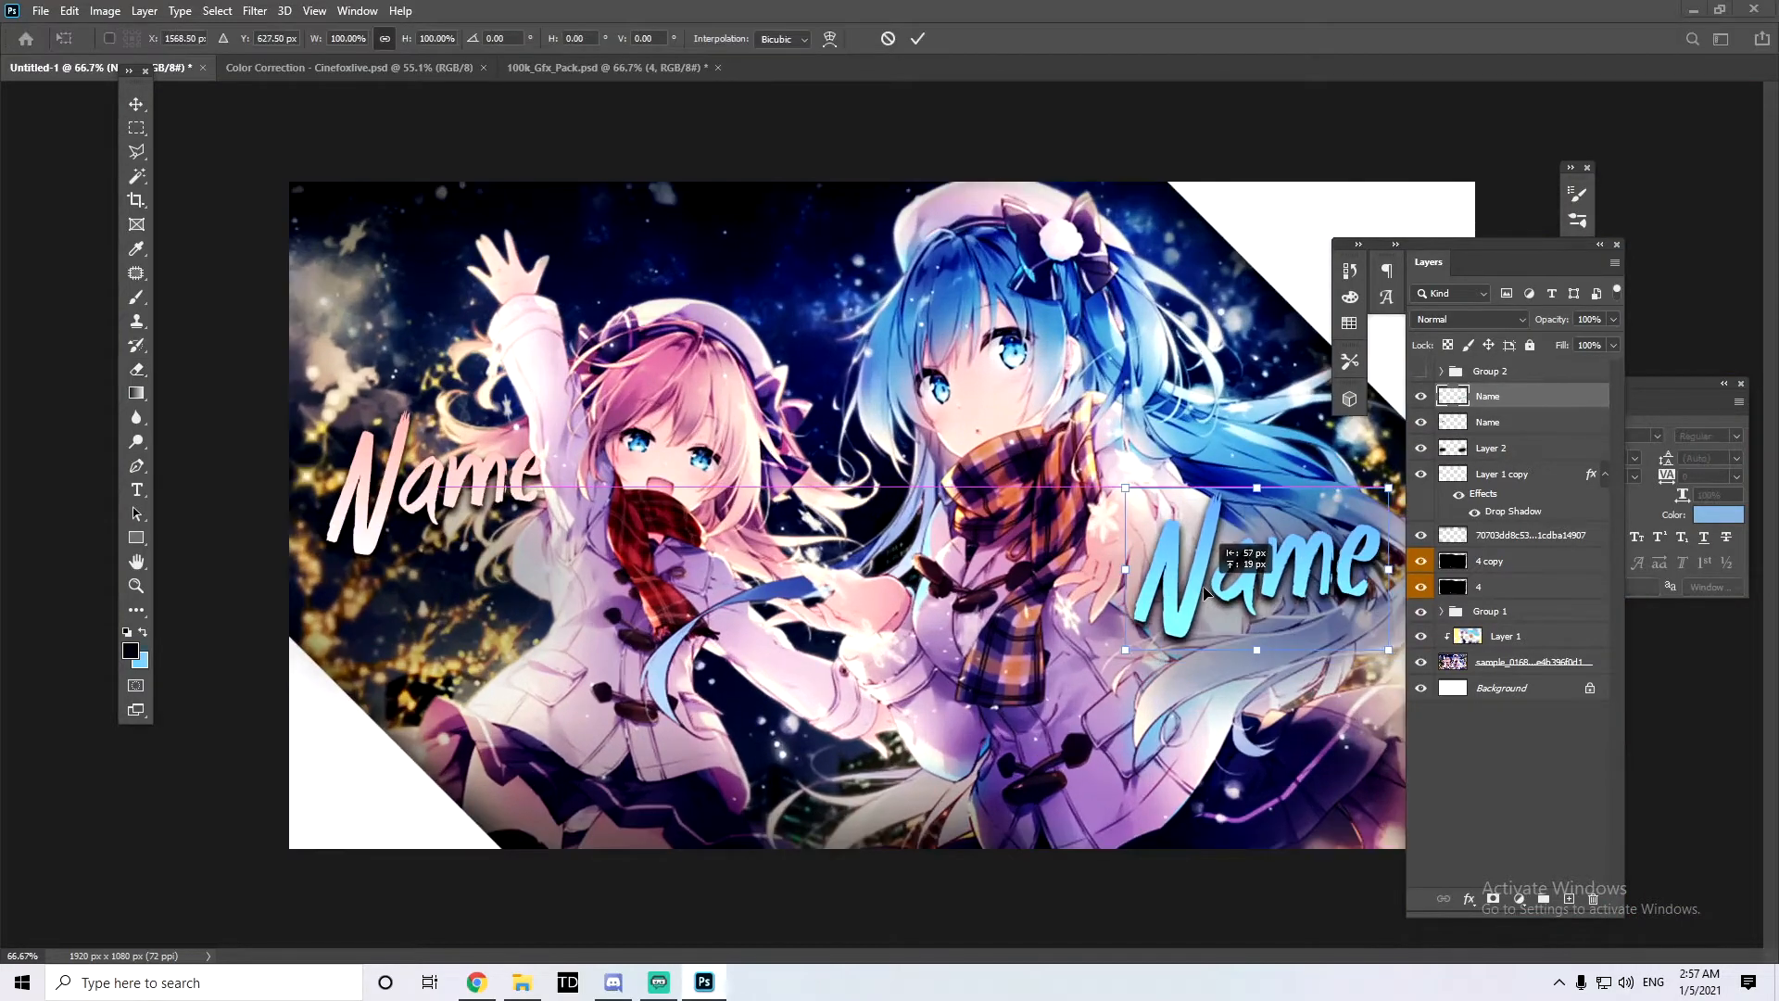
pyautogui.scroll(4, 1222, 588)
pyautogui.press('Return')
# Step: Reduce the blue Name layer's opacity so the girl's hand shows through the lettering for erasing
pyautogui.click(1613, 320)
pyautogui.click(1569, 343)
pyautogui.scroll(6, 1089, 526)
pyautogui.moveTo(1569, 343); pyautogui.dragTo(1544, 341)
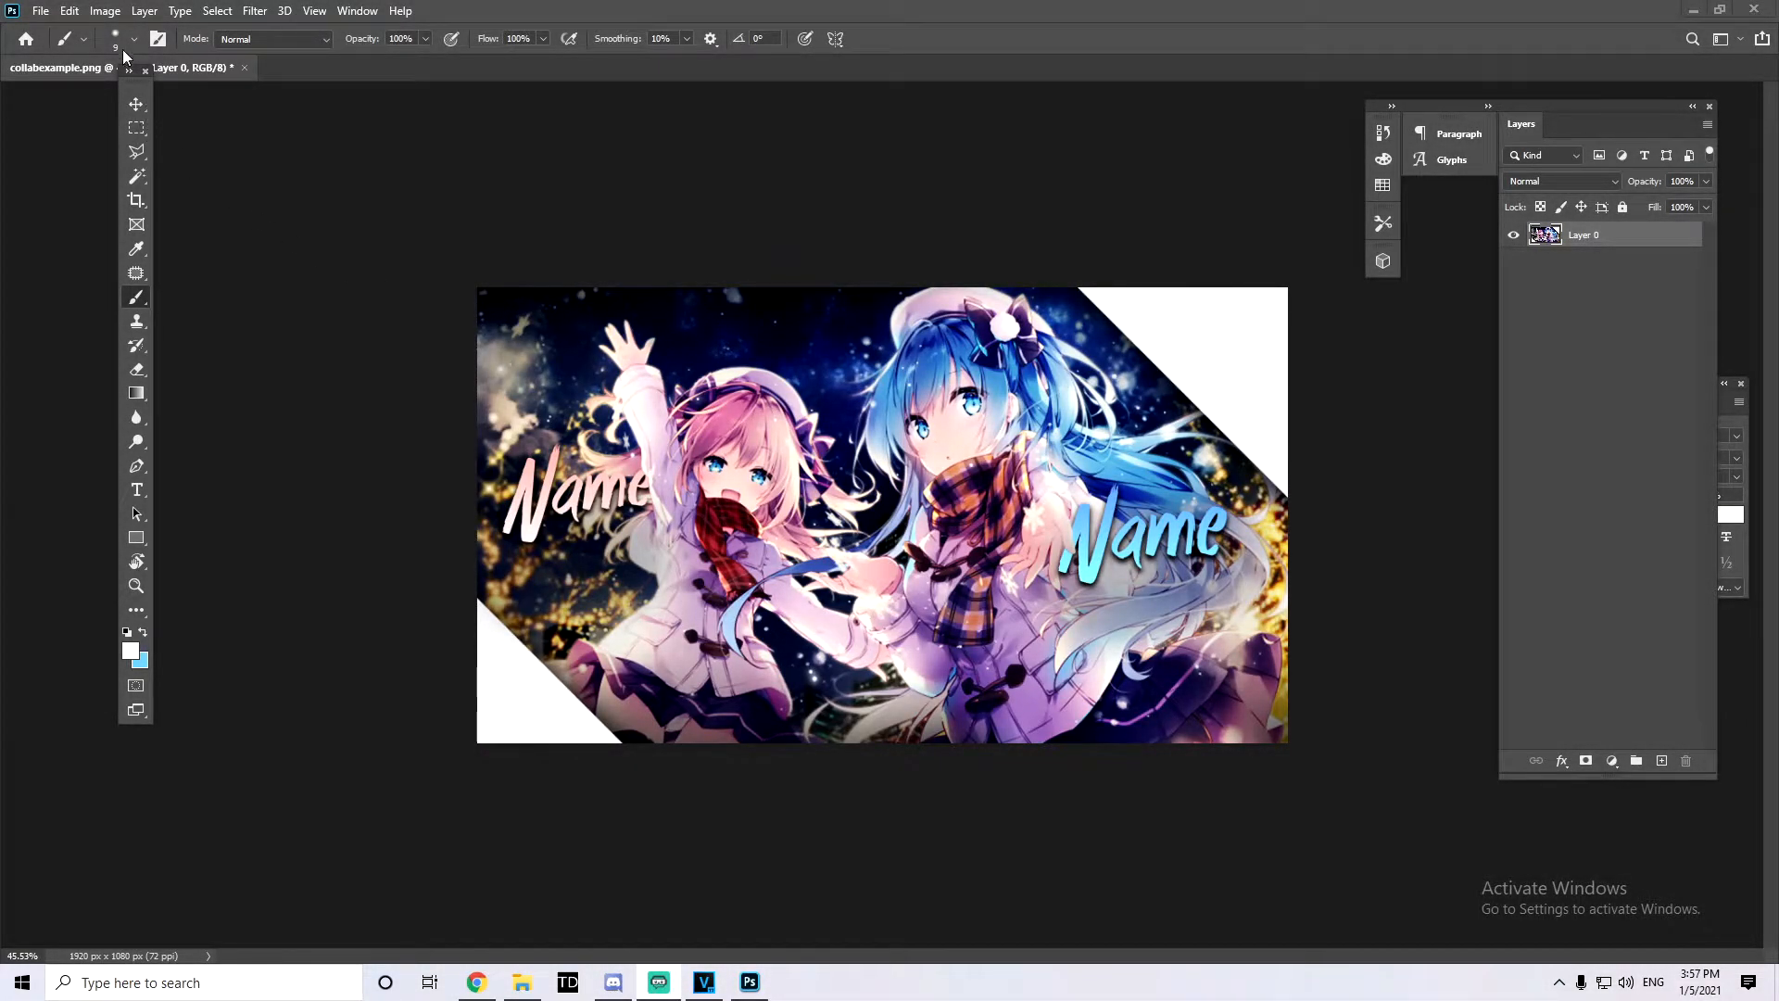
# Step: Resize the finished banner image to a height of 300 px with width and height kept proportional
pyautogui.click(105, 12)
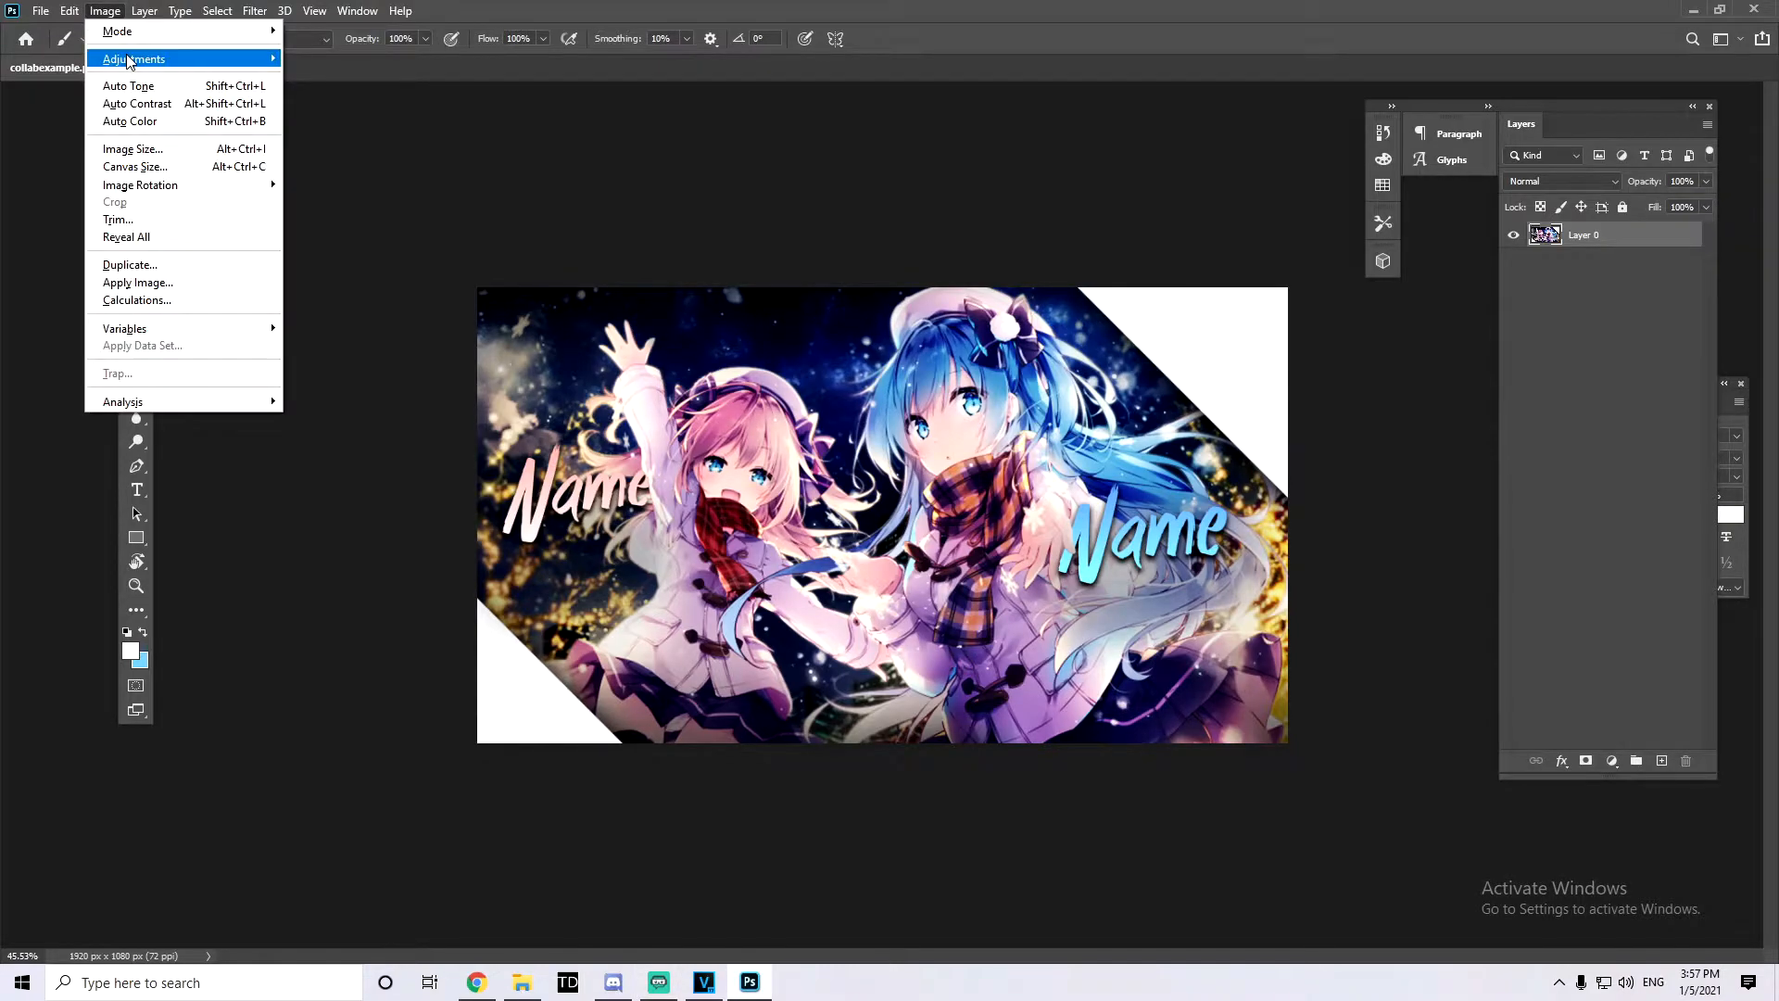
pyautogui.click(133, 150)
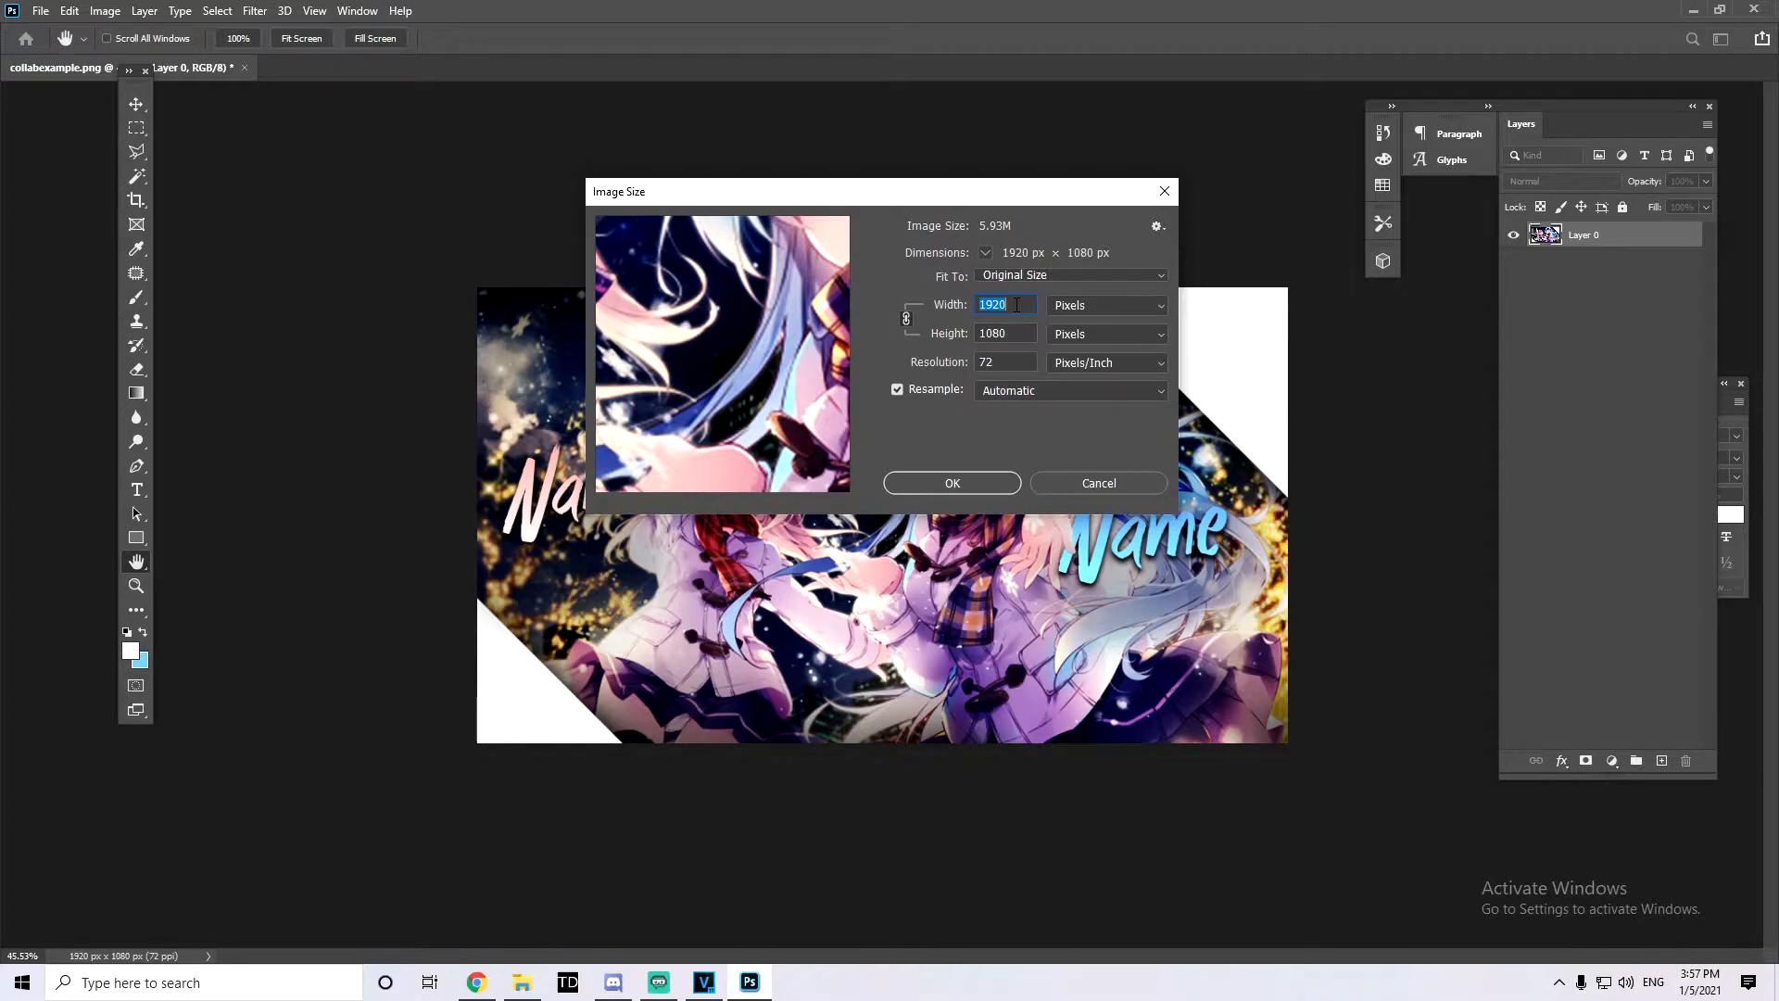
pyautogui.write('30')
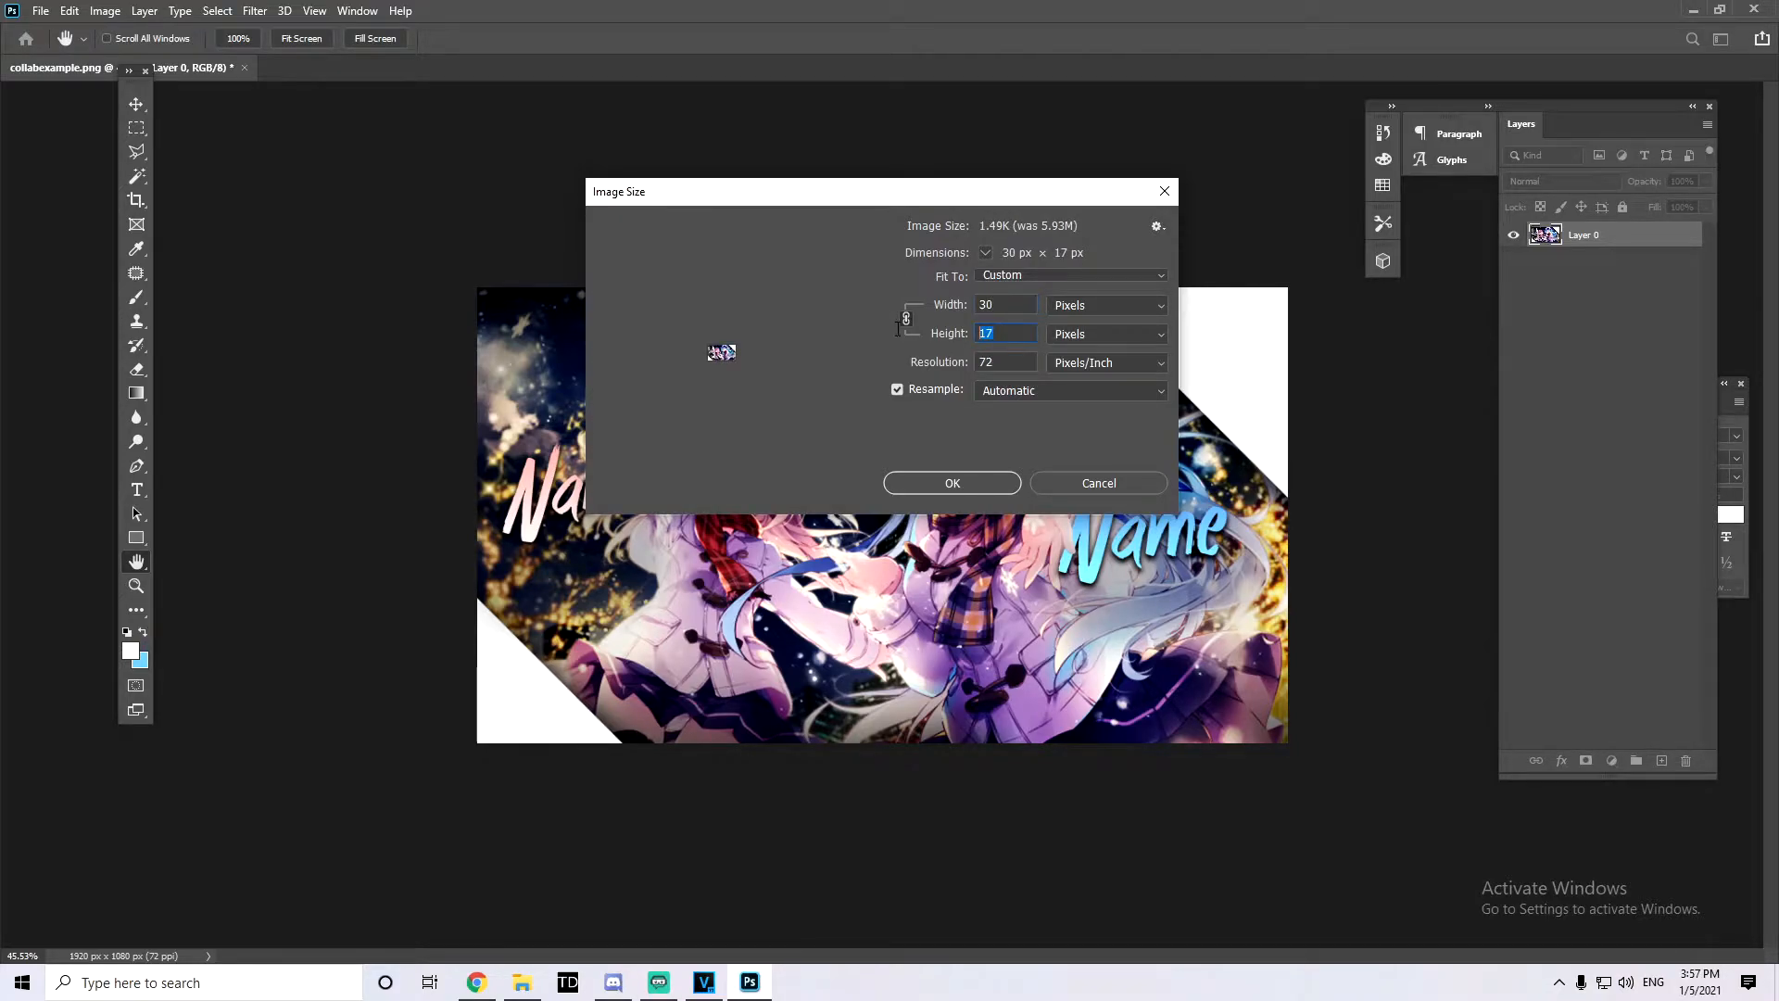
pyautogui.write('300')
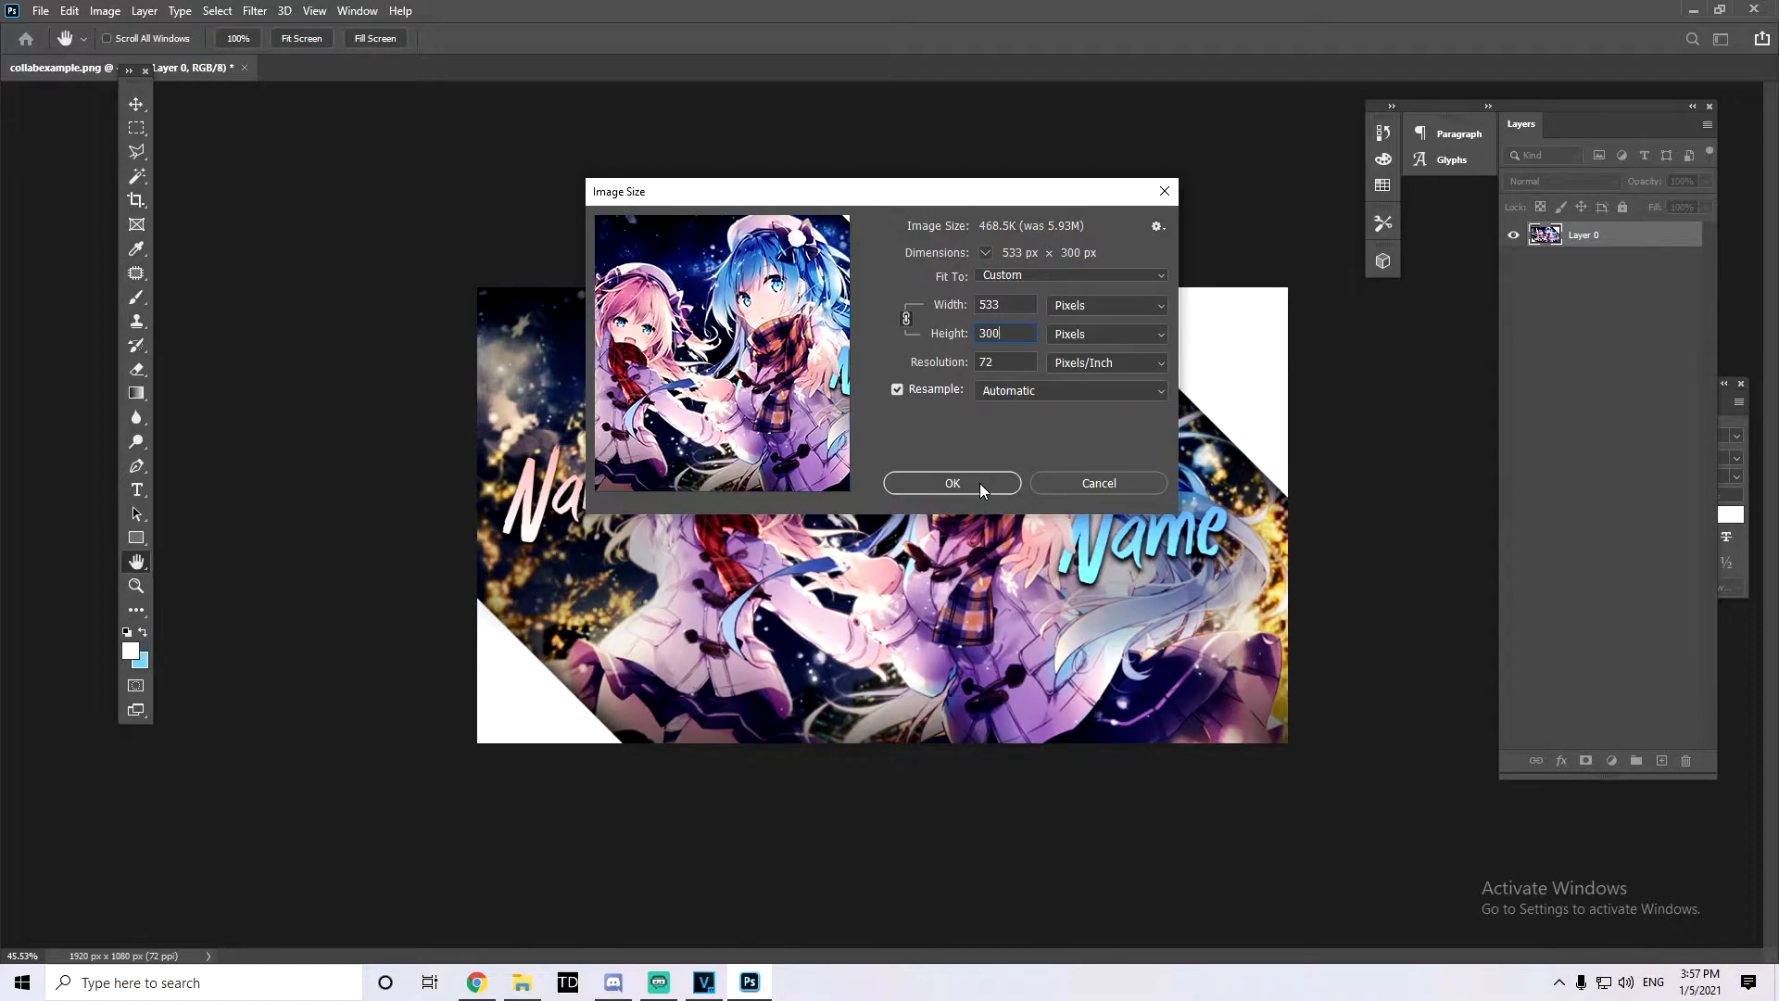
pyautogui.click(980, 482)
pyautogui.scroll(5, 966, 478)
pyautogui.scroll(3, 965, 478)
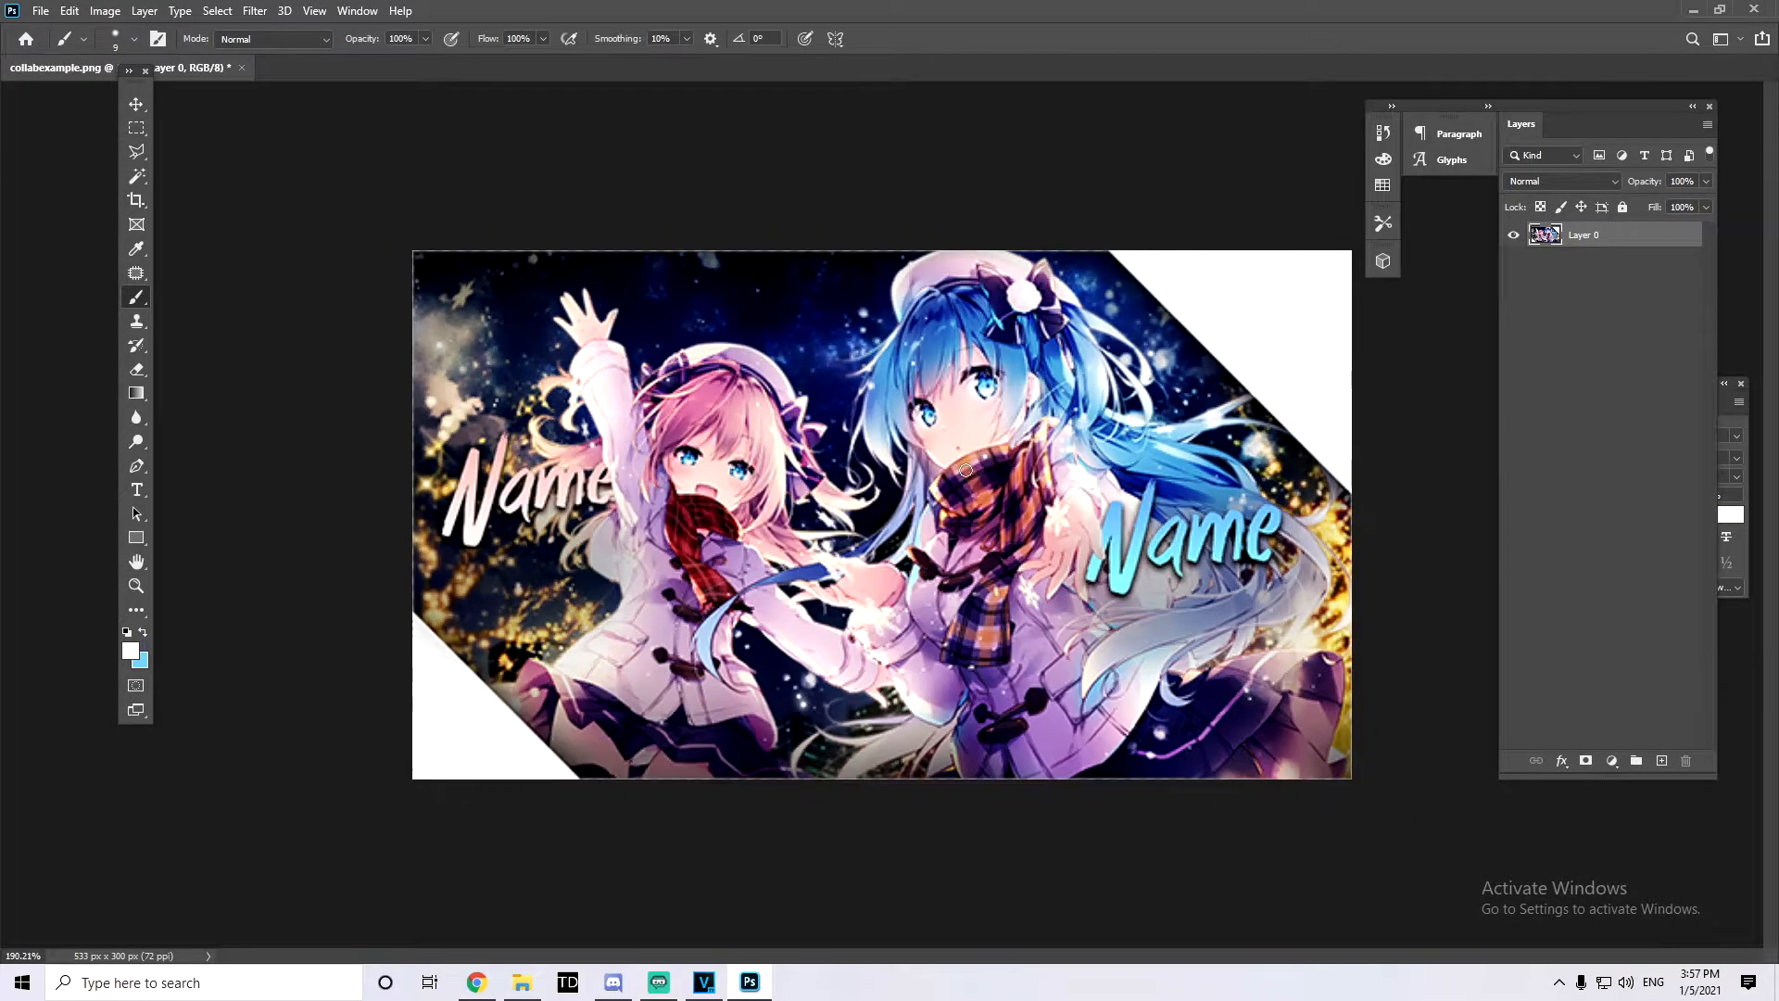
pyautogui.scroll(-1, 966, 471)
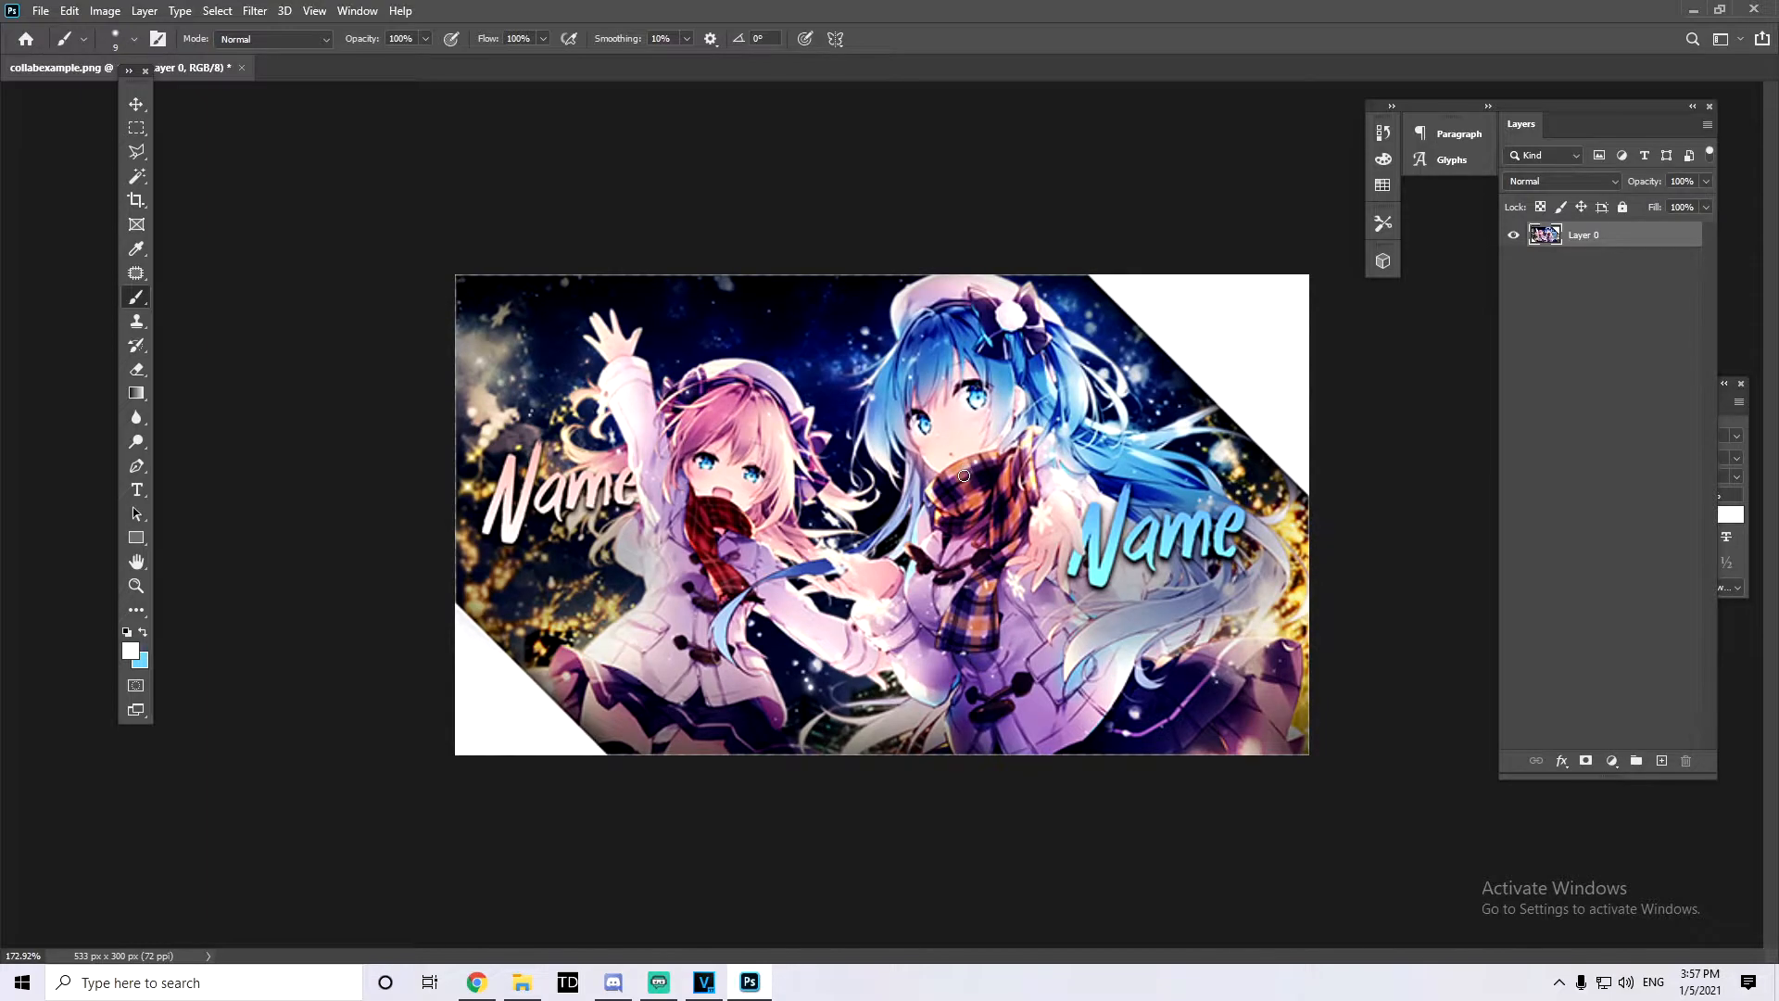
pyautogui.scroll(-1, 964, 476)
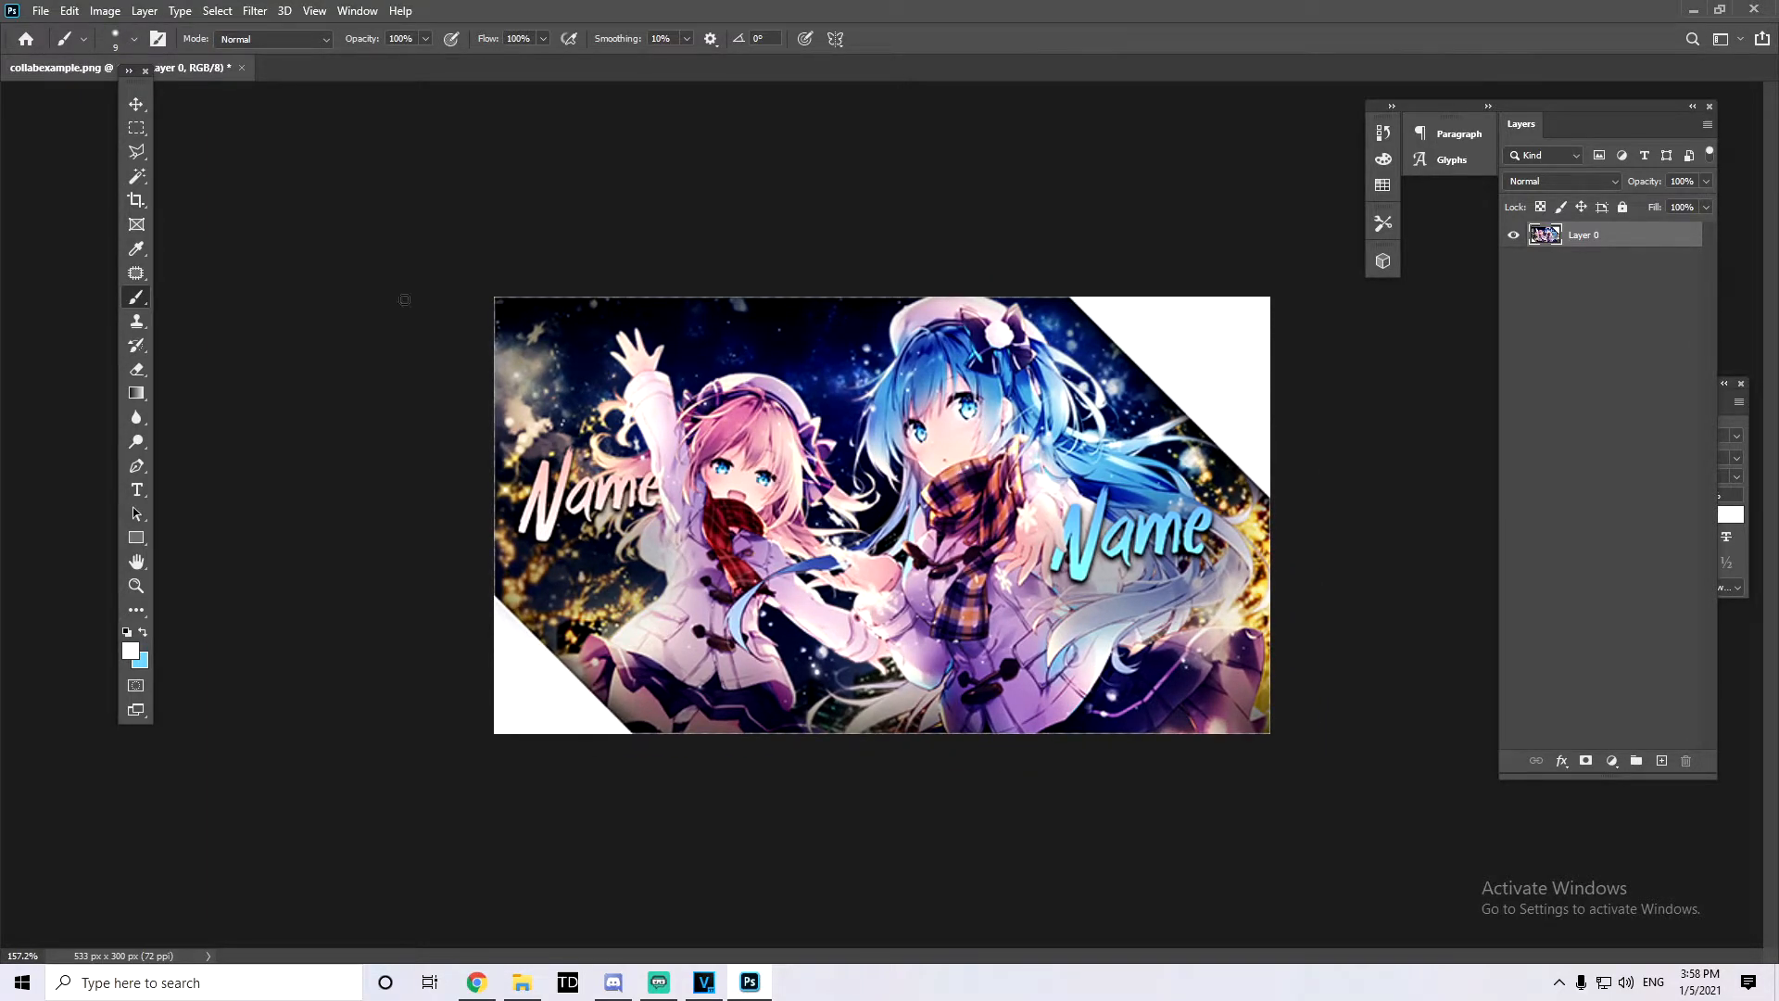
# Step: Select the banner's part with the pink-haired girl using a rectangular marquee and cut it from the layer
pyautogui.click(136, 128)
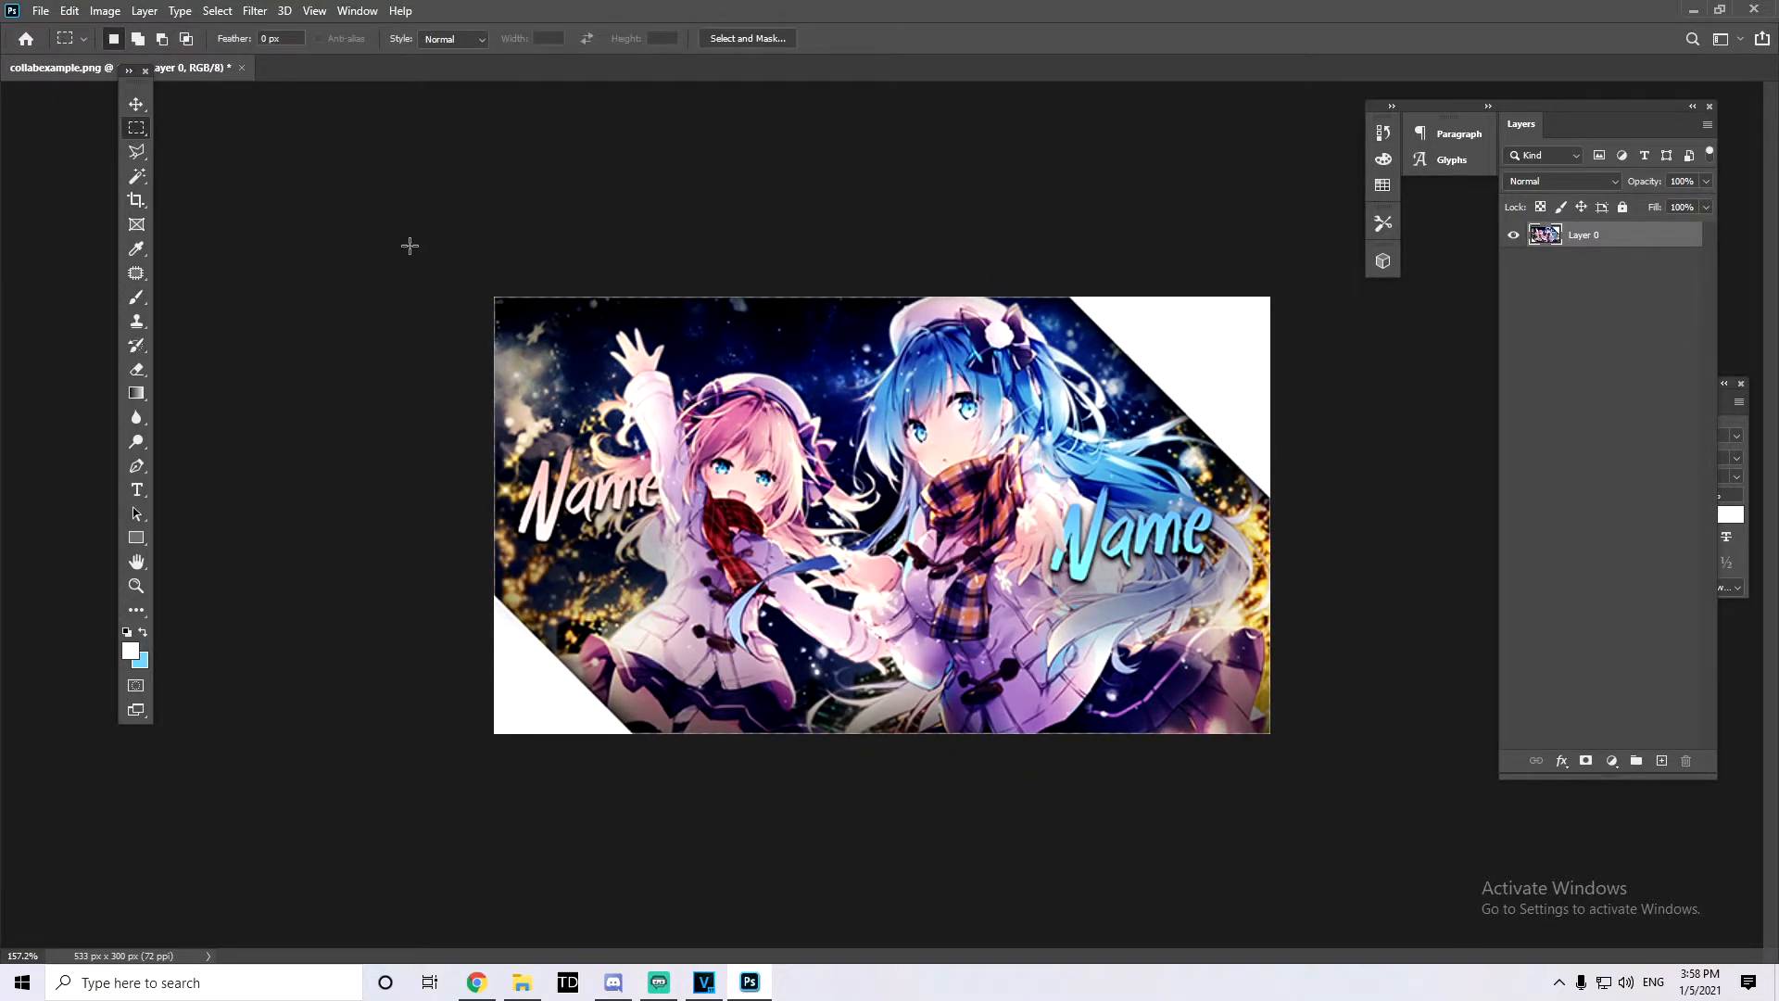
pyautogui.moveTo(417, 246); pyautogui.dragTo(859, 797)
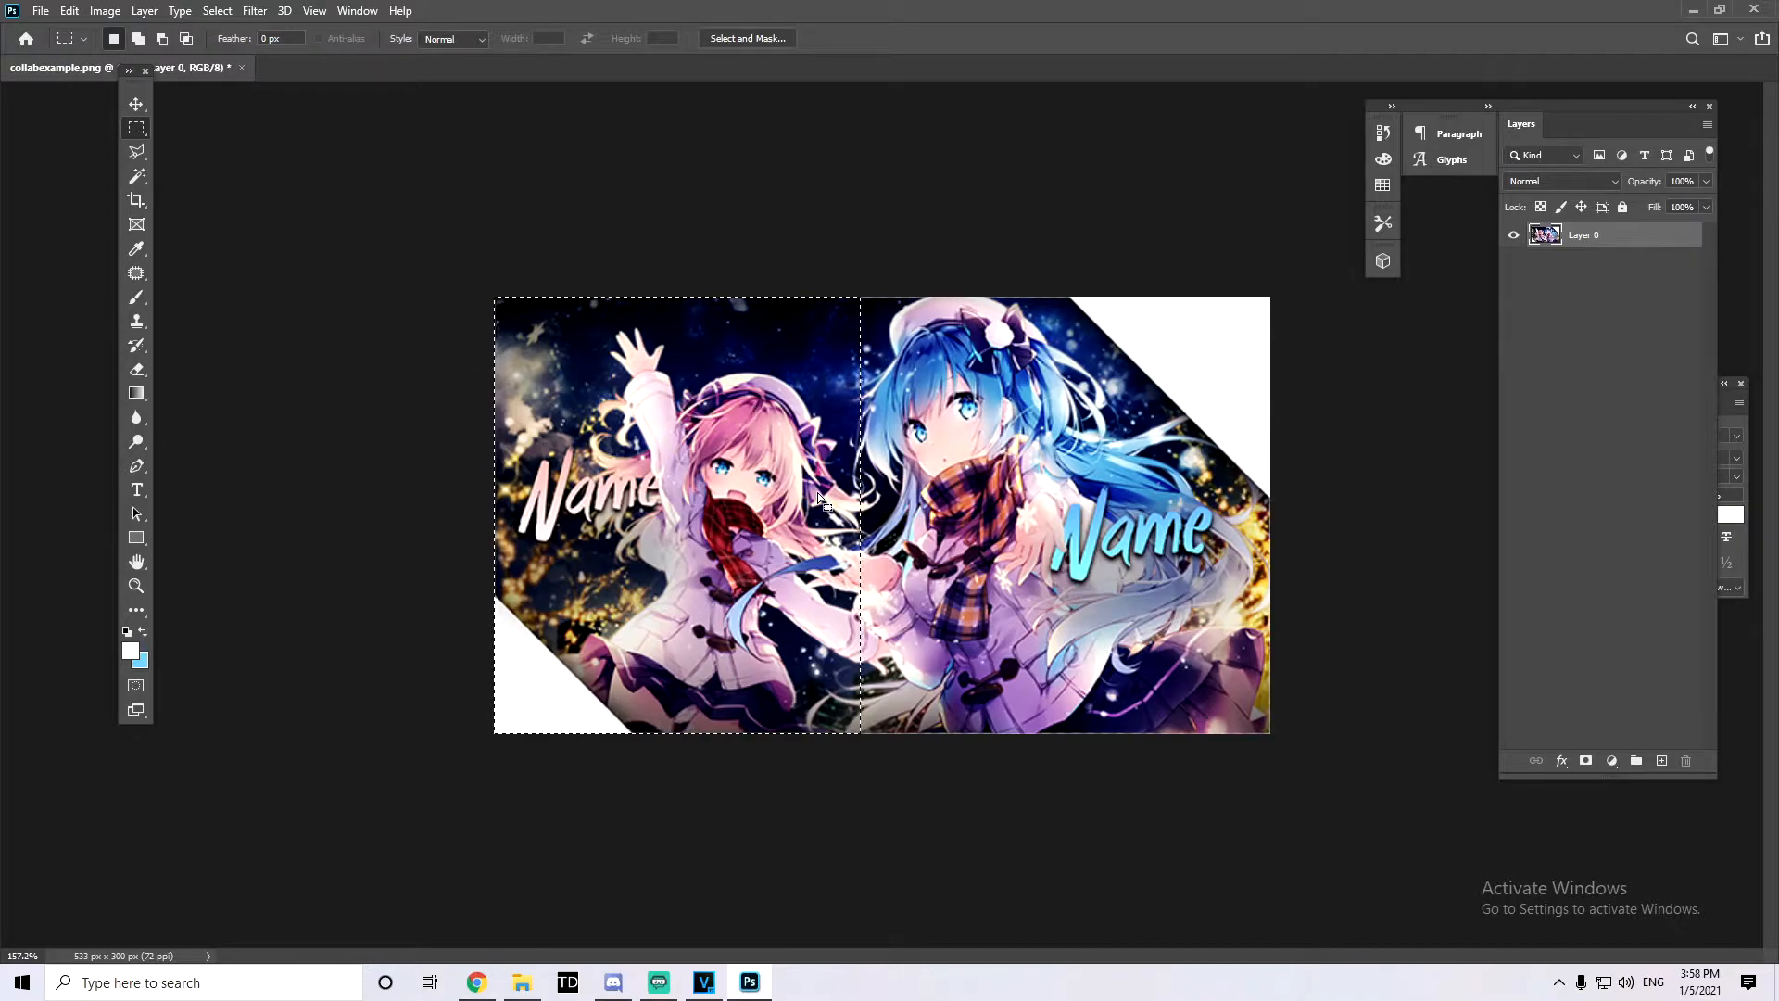
pyautogui.hotkey('ctrl', 'x')
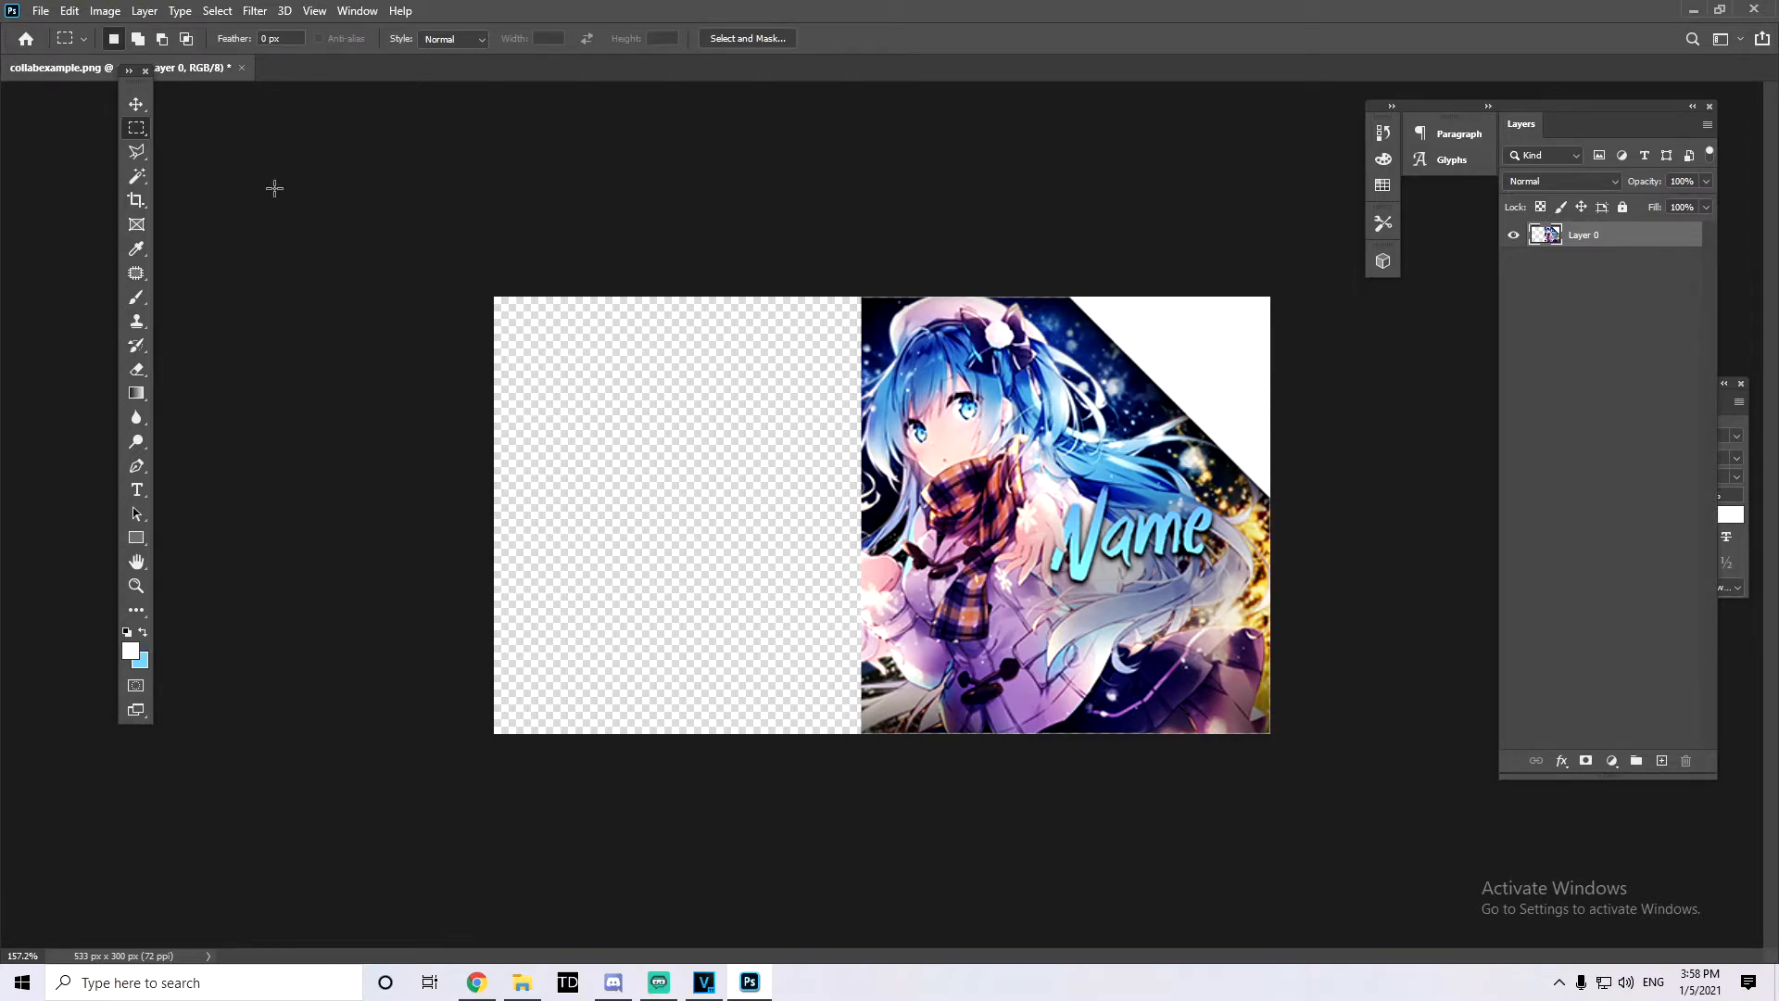
# Step: Create a new 252 x 300 px document and paste the cut part with the pink-haired girl into it
pyautogui.click(40, 11)
pyautogui.click(56, 33)
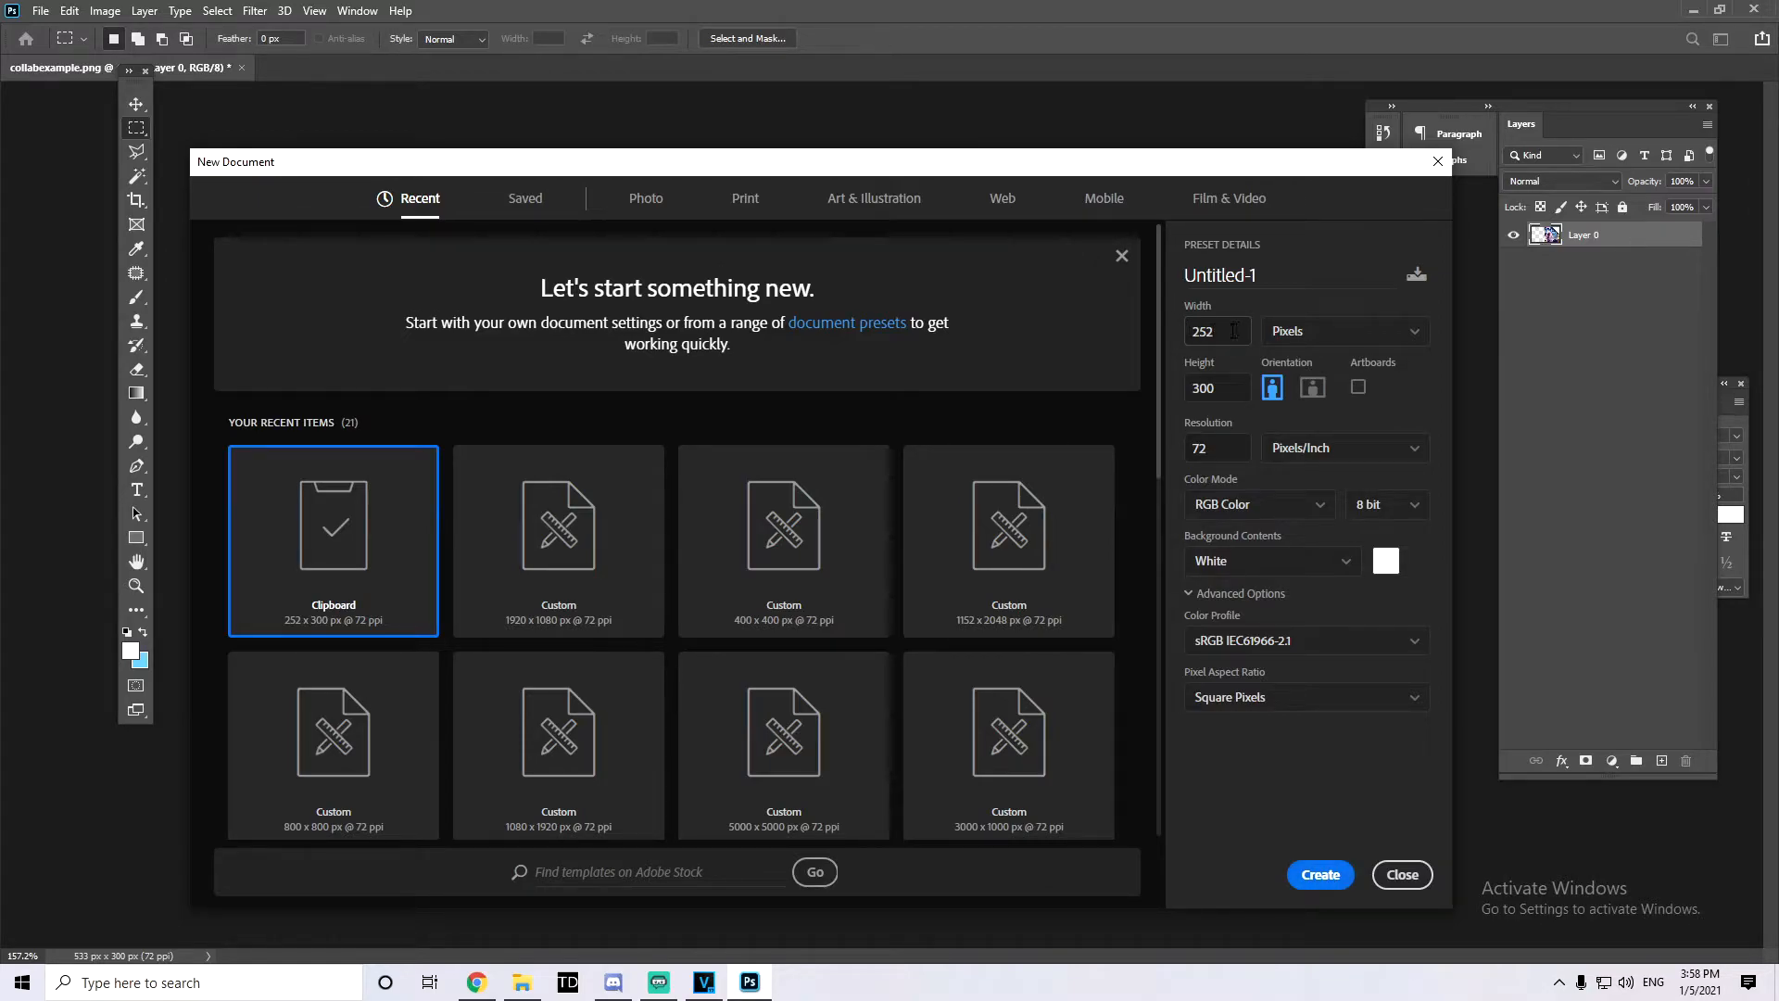
pyautogui.click(1324, 875)
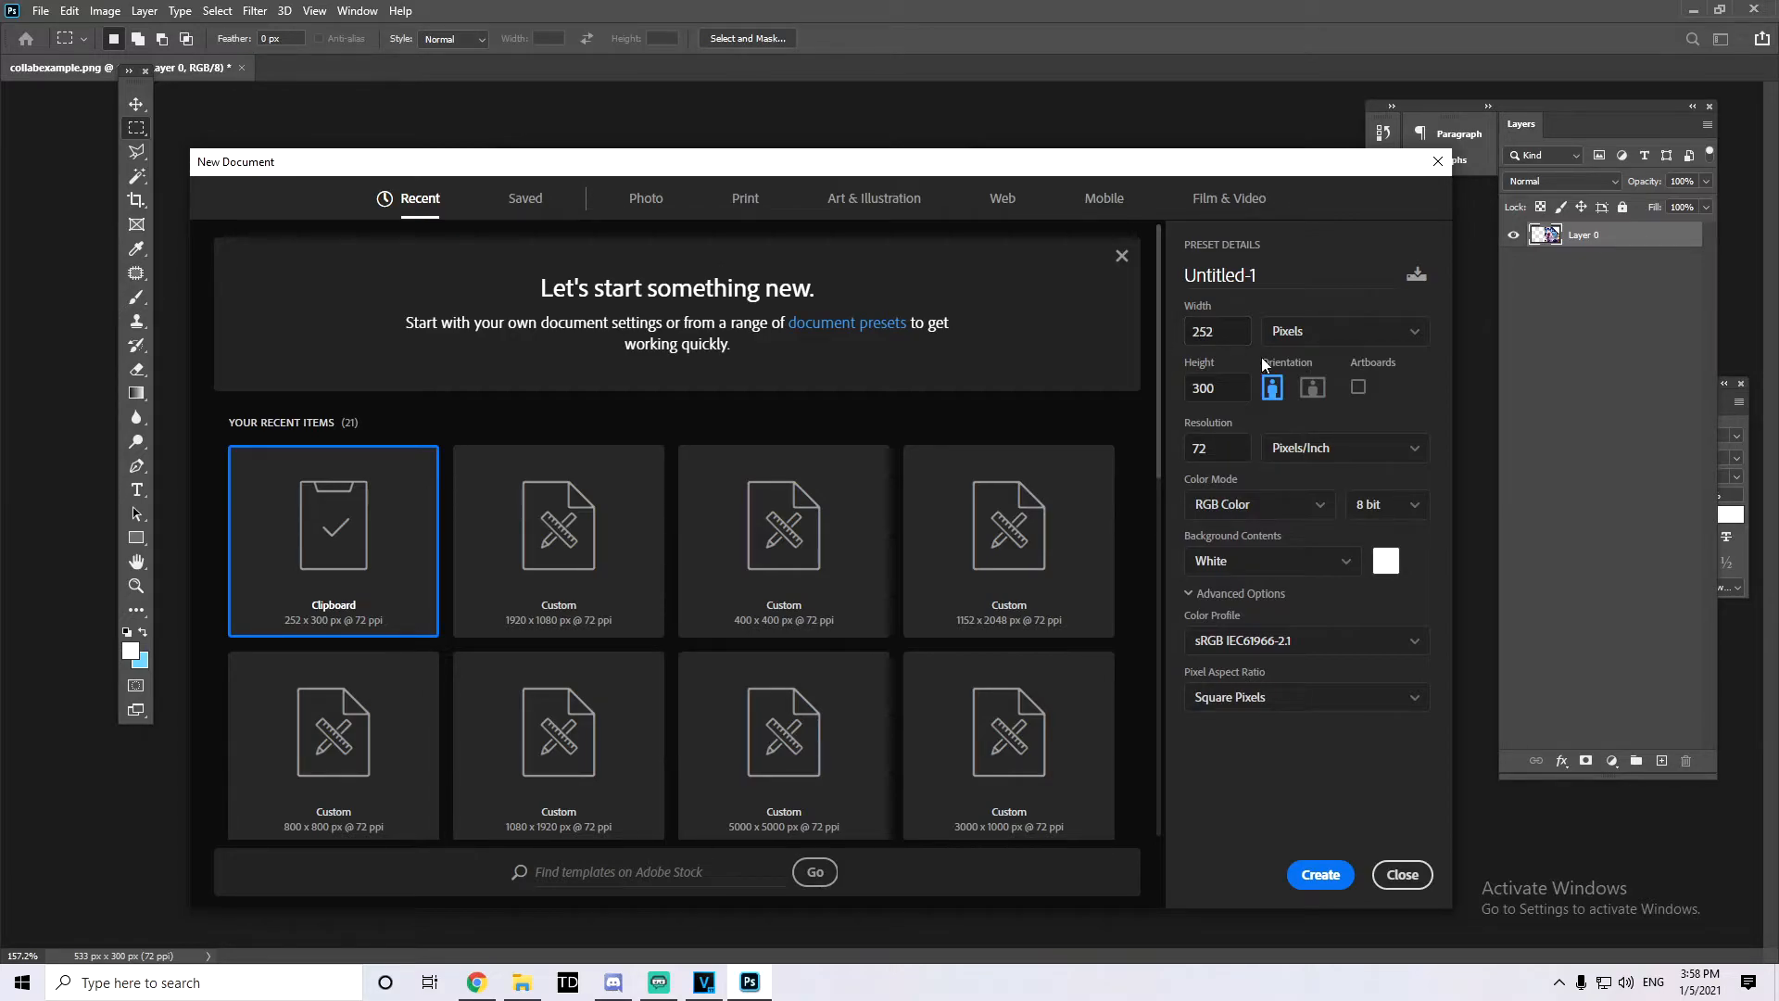
pyautogui.click(1331, 875)
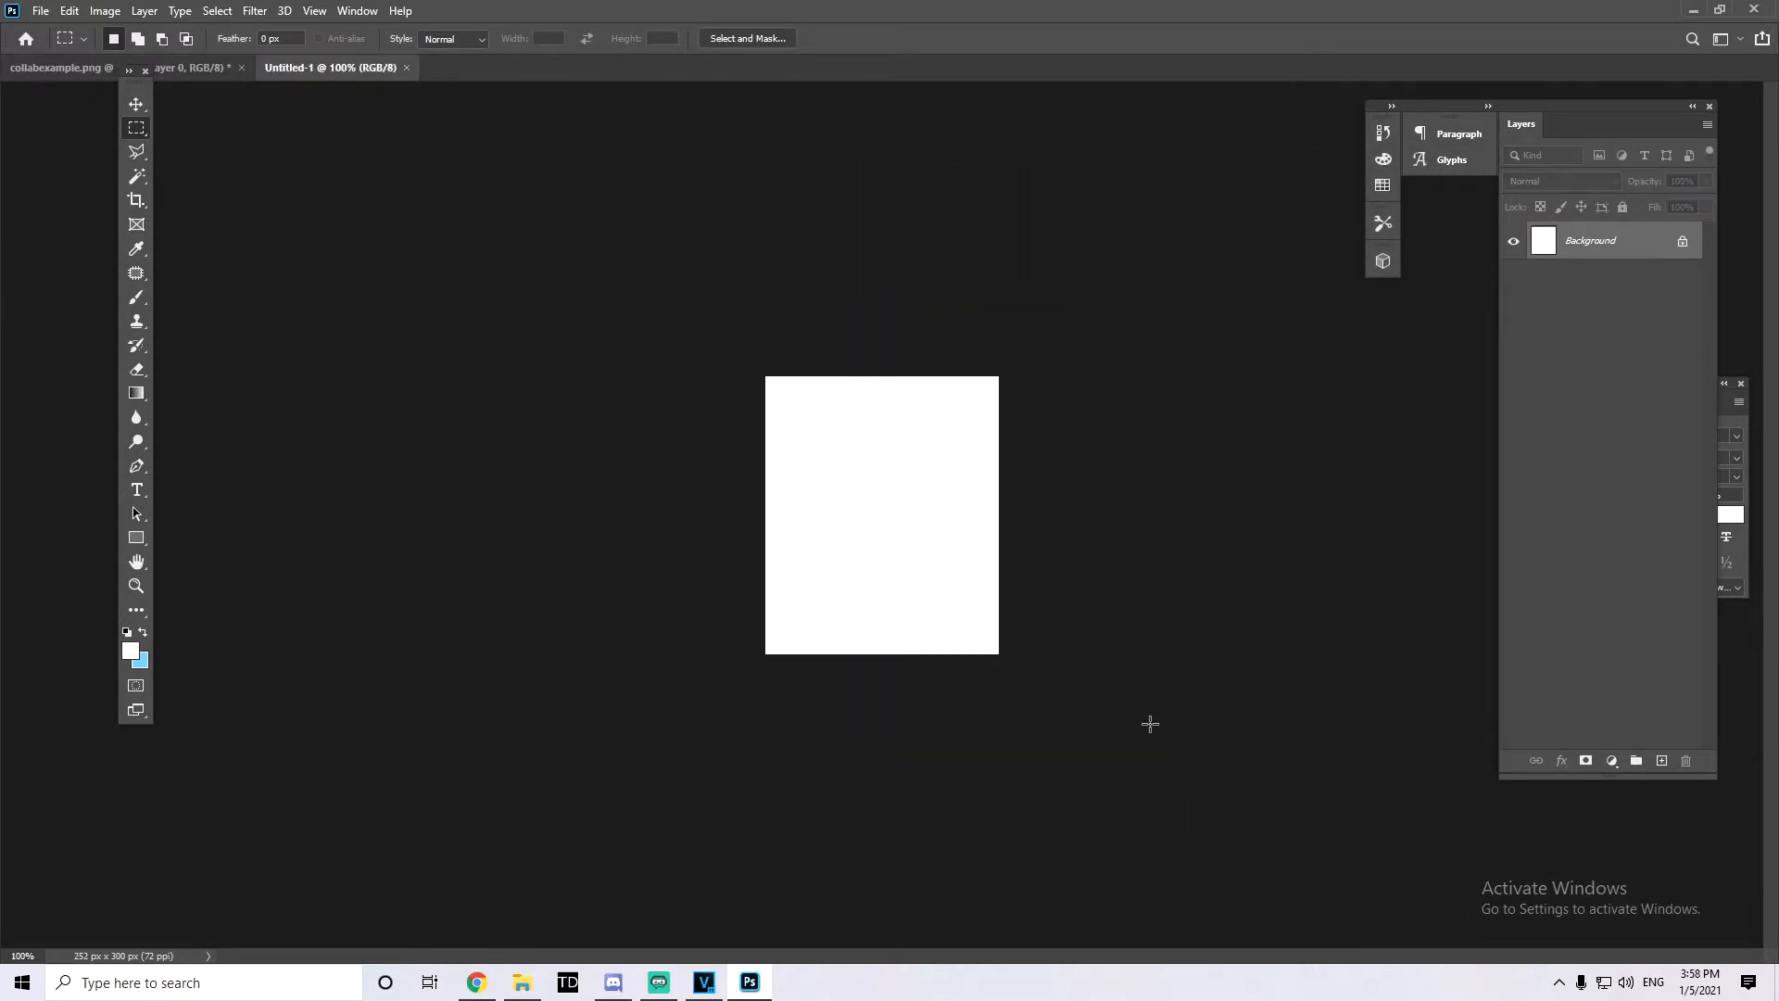
pyautogui.scroll(4, 1070, 569)
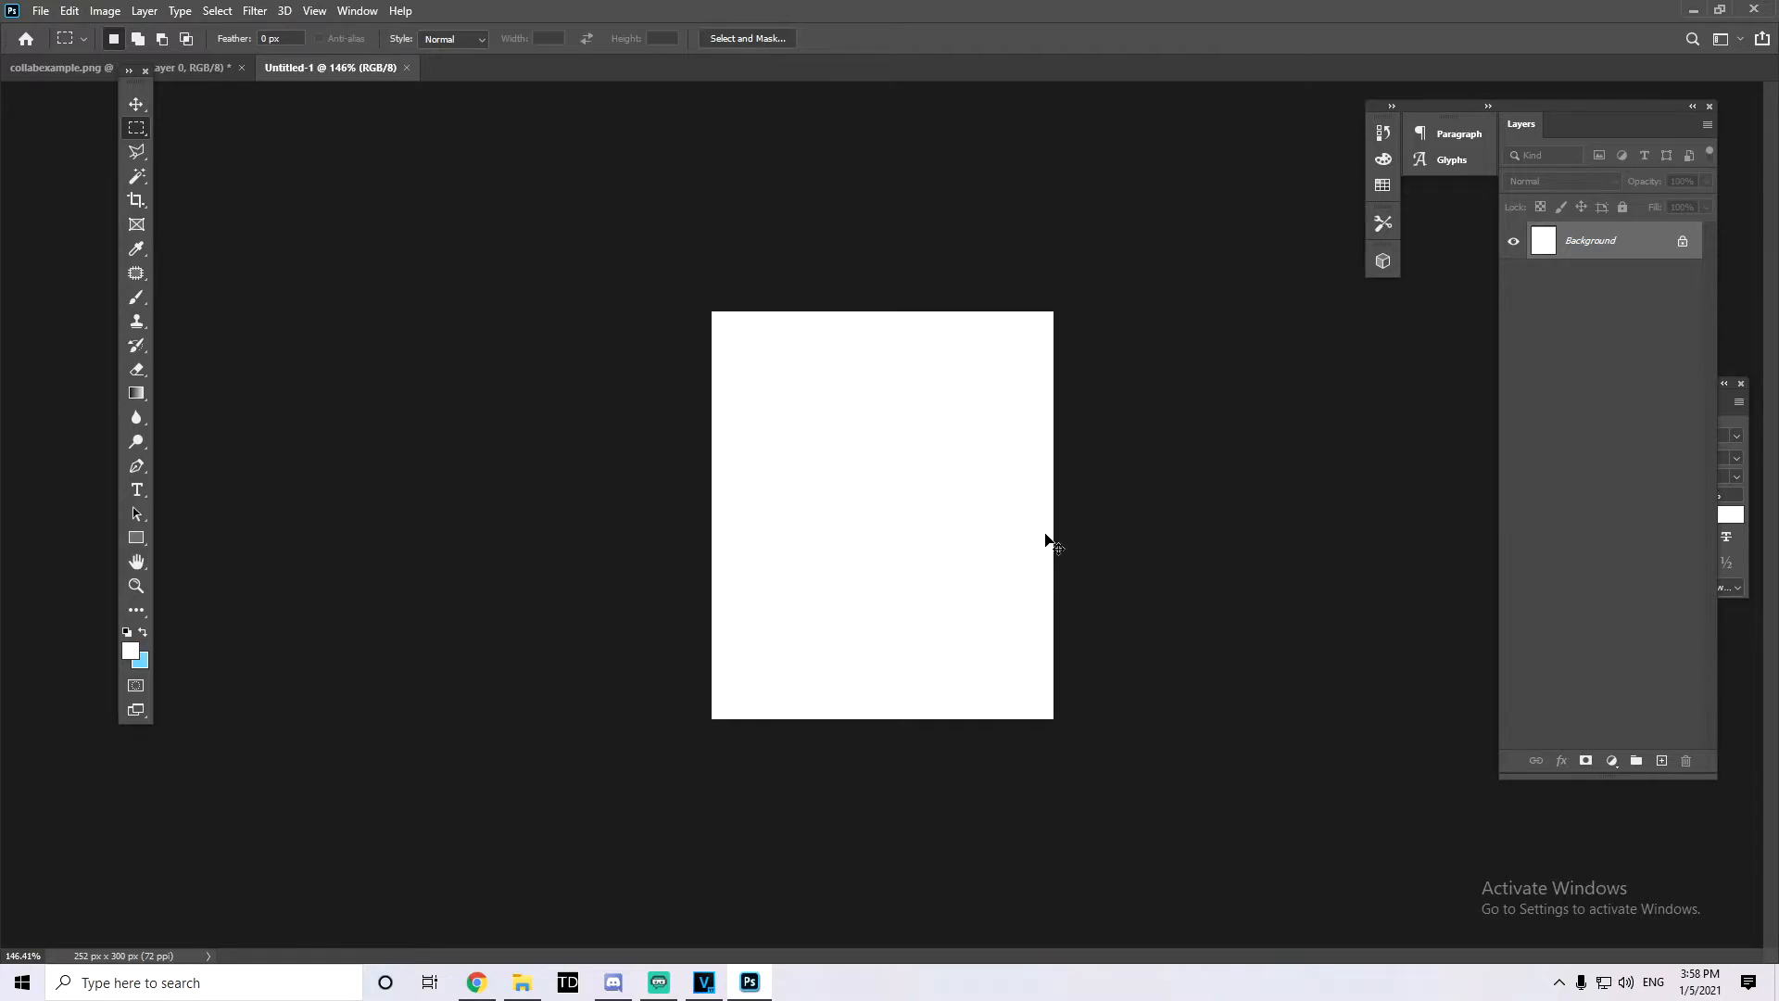
pyautogui.hotkey('ctrl', 'v')
pyautogui.scroll(3, 1075, 539)
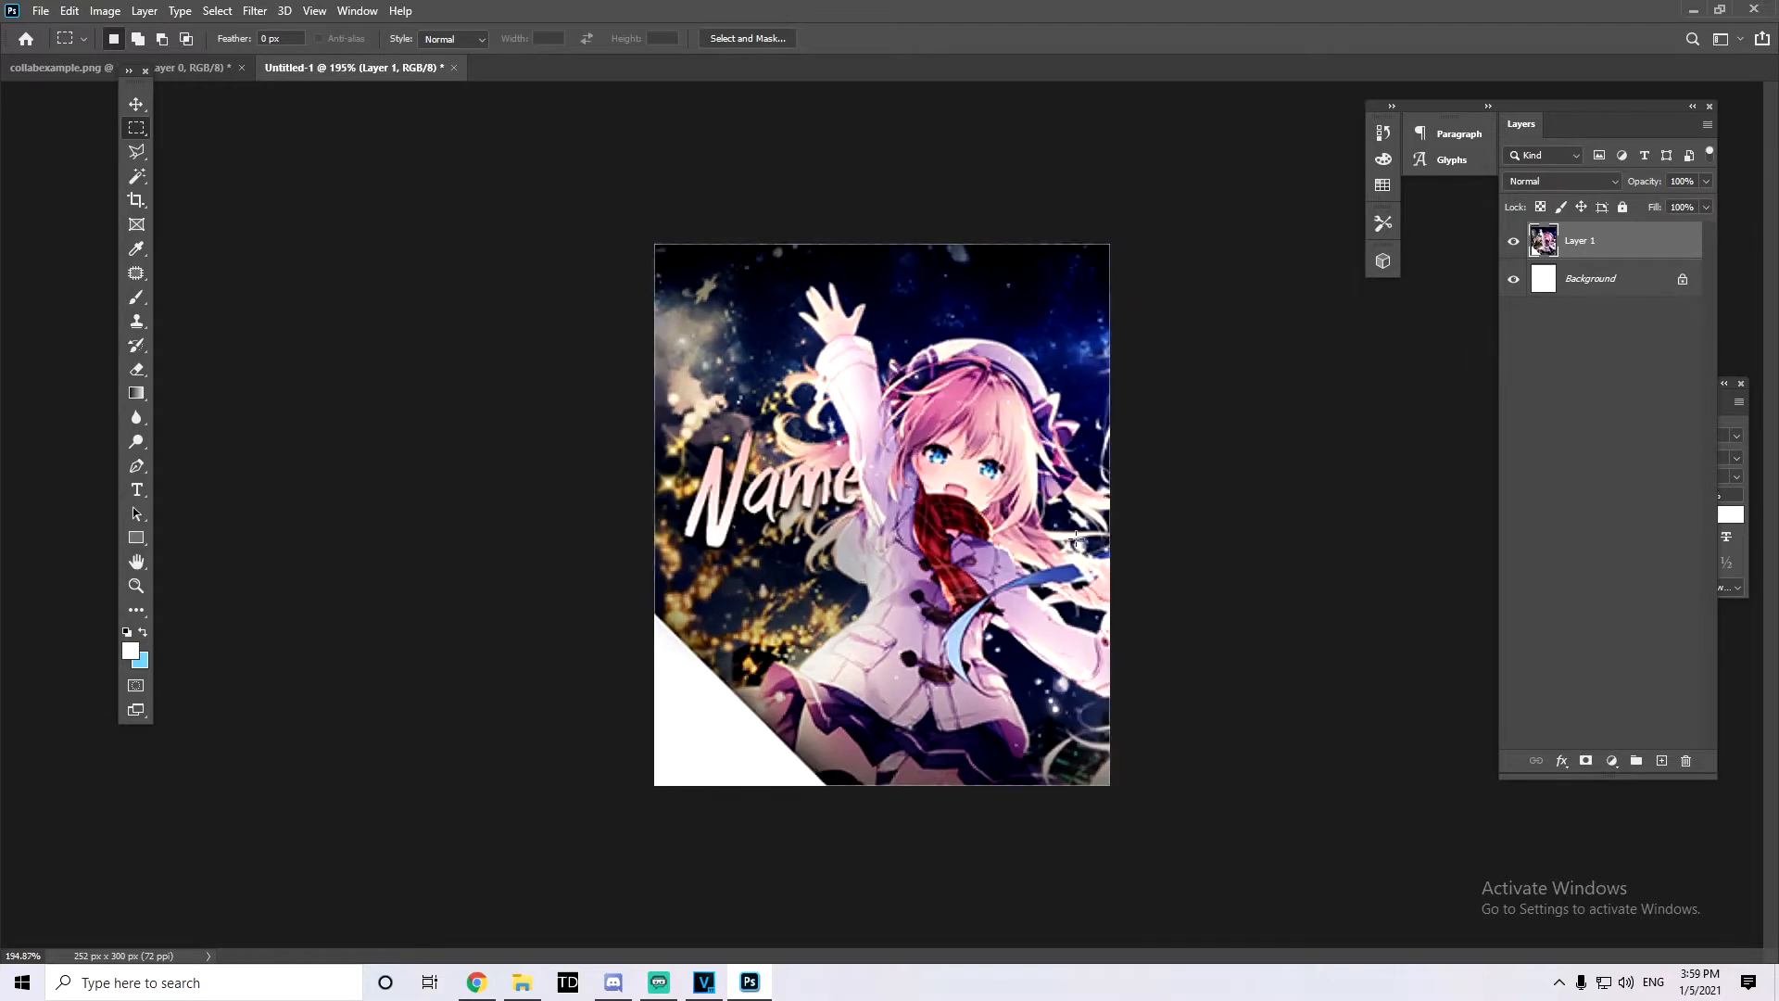
pyautogui.scroll(-2, 1073, 539)
pyautogui.scroll(1, 1056, 537)
pyautogui.scroll(-1, 1042, 534)
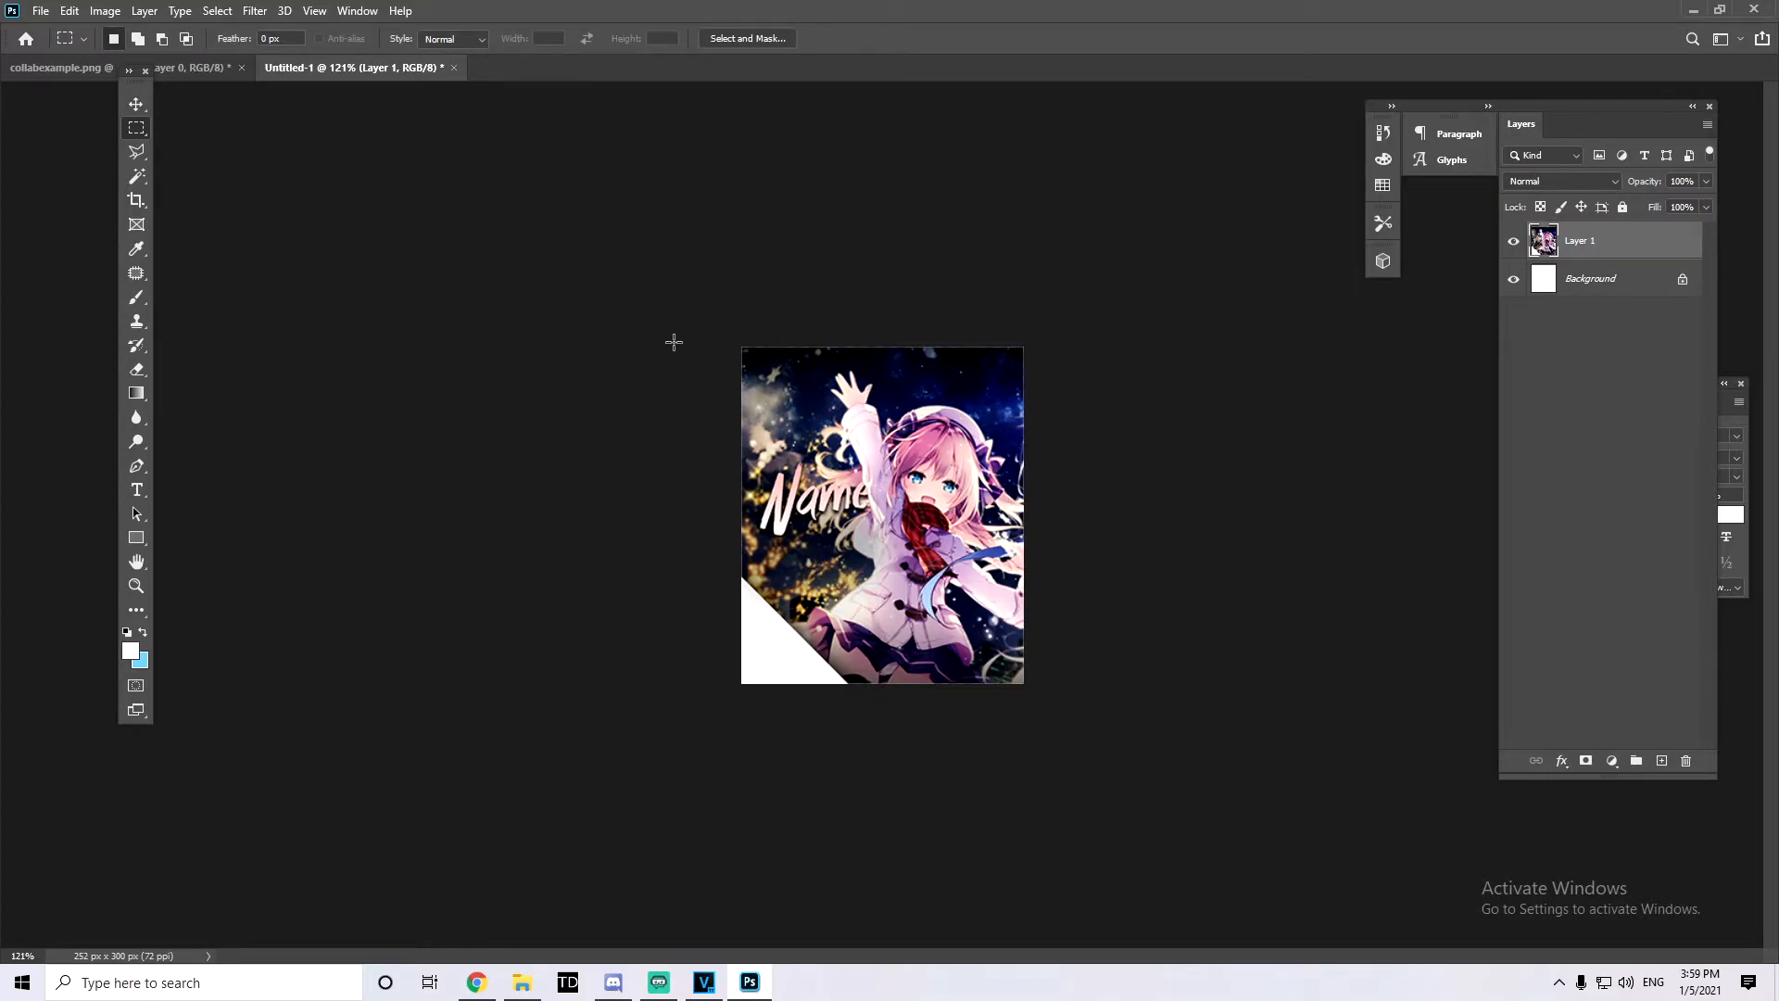
# Step: Return to the collabexample.png document containing the remaining part with the blue-haired girl
pyautogui.hotkey('ctrl', 'Tab')
pyautogui.scroll(2, 881, 656)
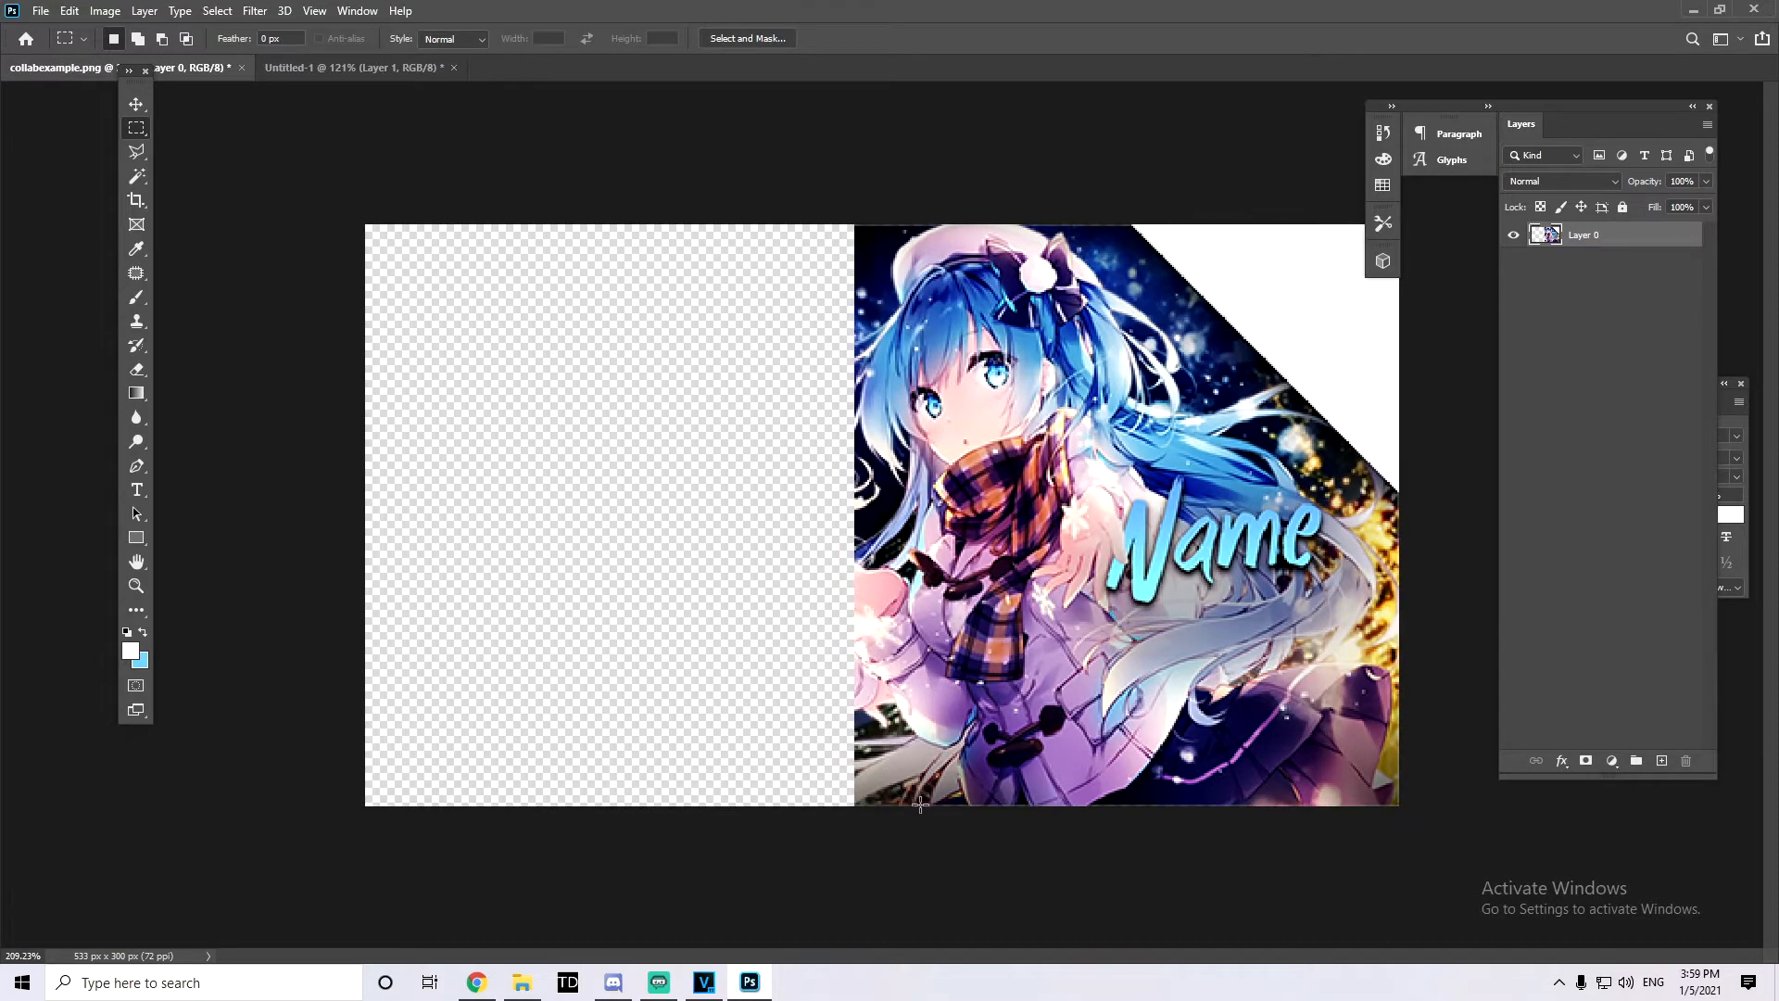
pyautogui.scroll(-1, 890, 793)
# Step: Select the blue-haired girl's part with the Magic Wand at a tolerance of 255
pyautogui.click(136, 179)
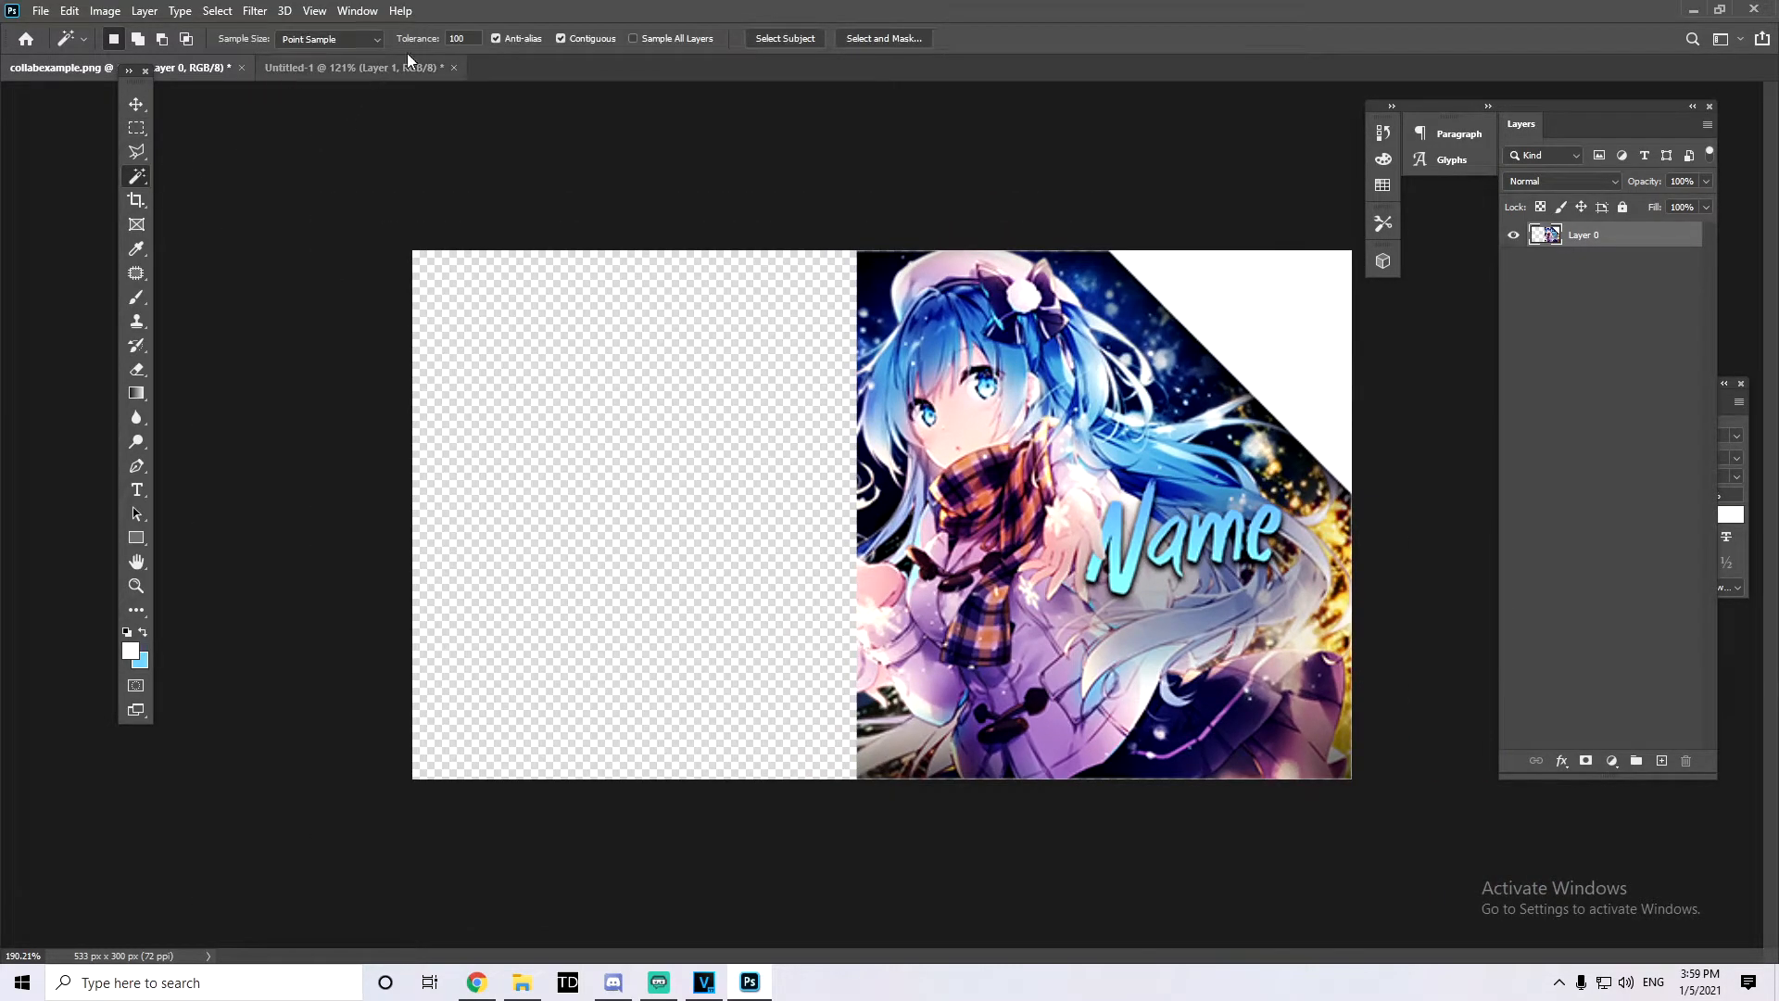
pyautogui.moveTo(467, 40); pyautogui.dragTo(311, 37)
pyautogui.write('255')
pyautogui.click(1038, 408)
pyautogui.scroll(-1, 1010, 448)
pyautogui.scroll(1, 1010, 447)
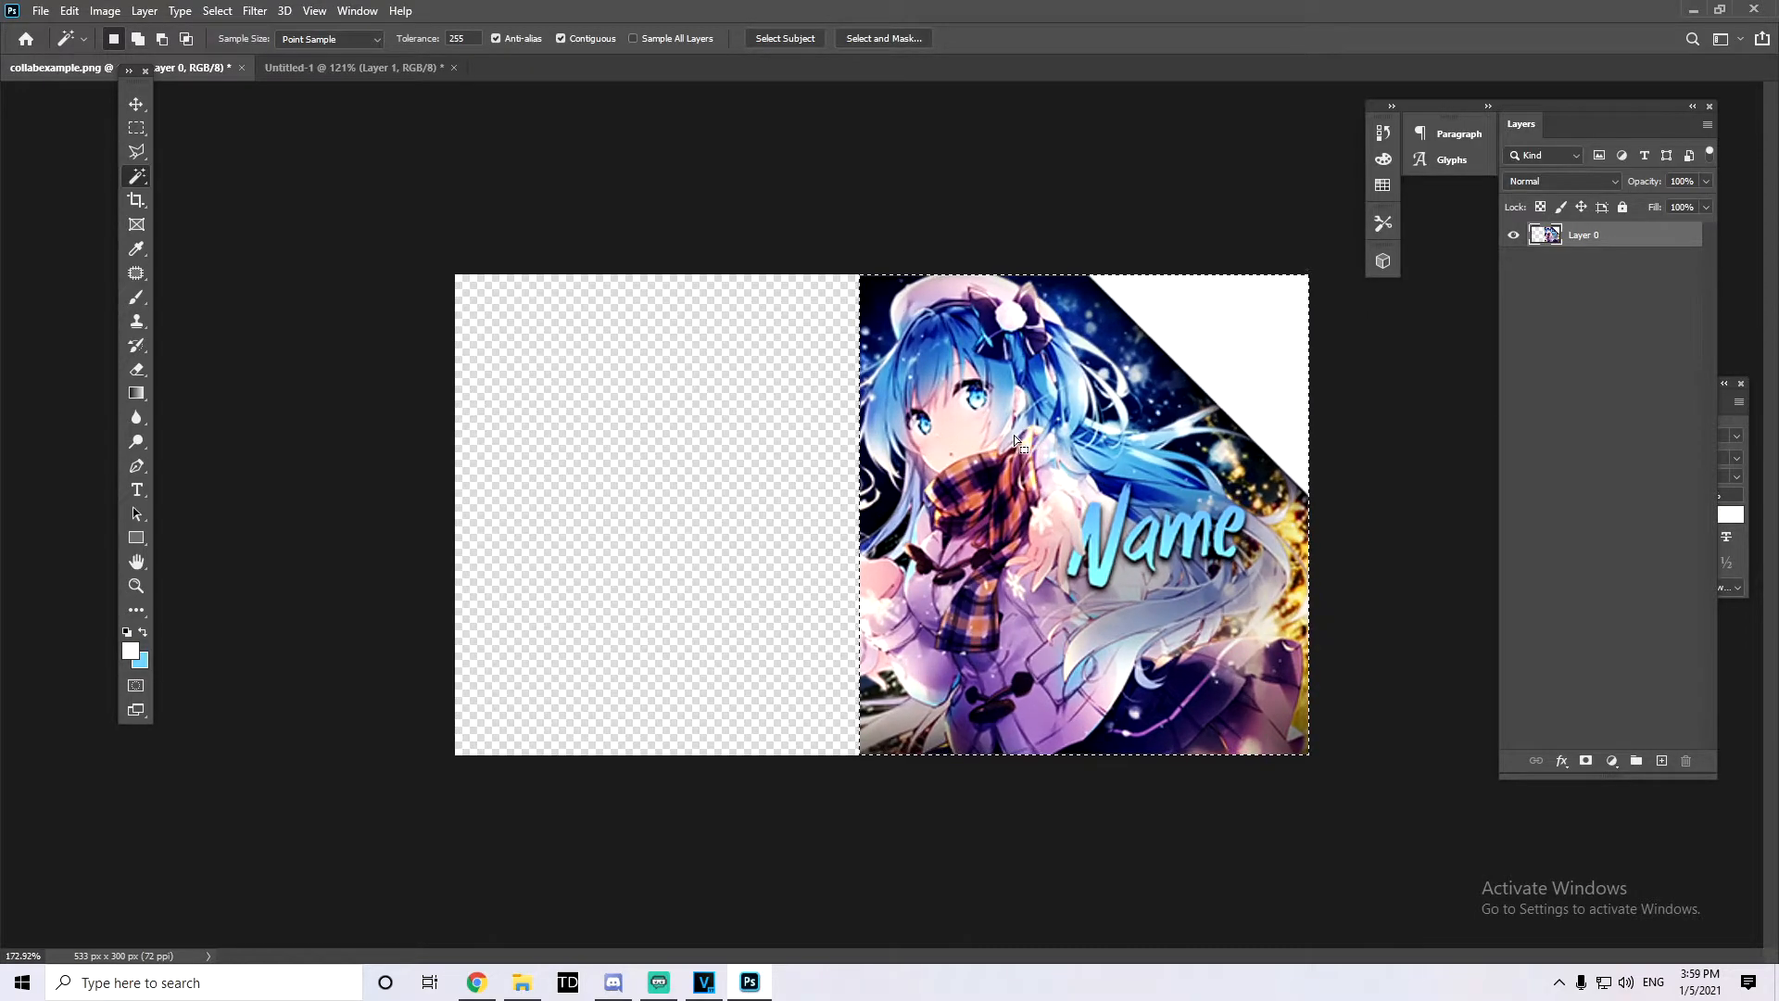
pyautogui.scroll(-1, 1032, 436)
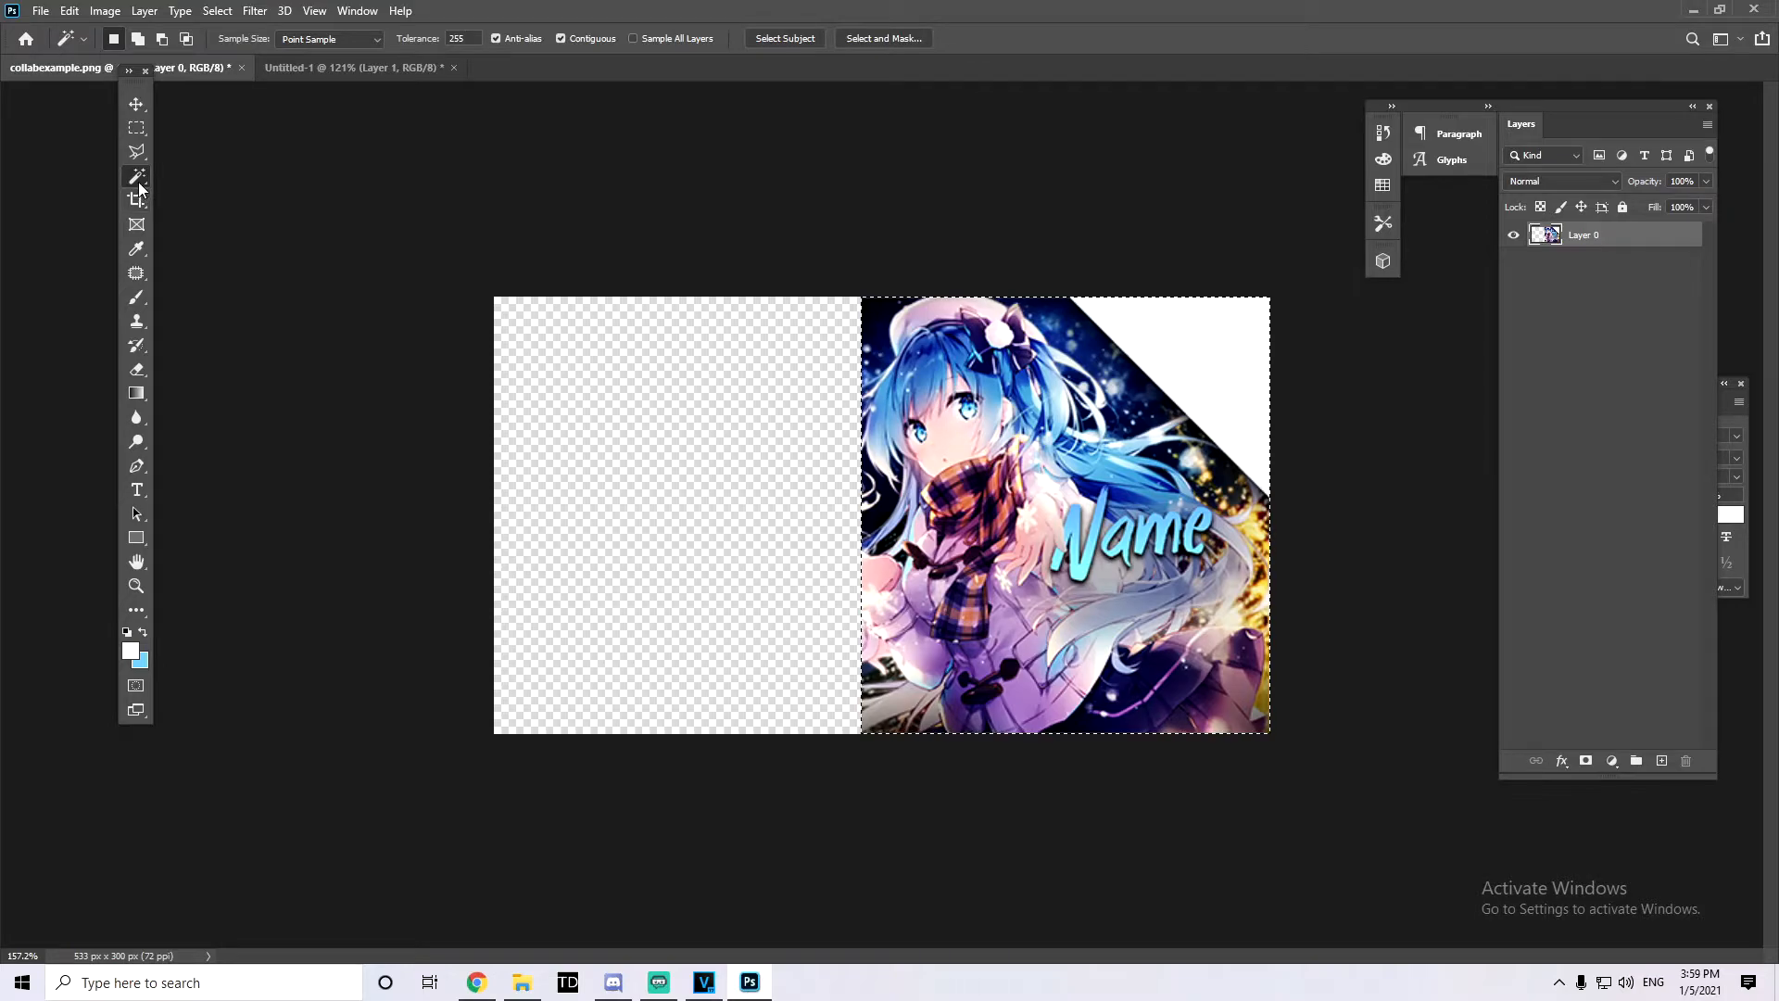
# Step: Select the whole part with the blue-haired girl using a rectangular marquee and cut it from the layer
pyautogui.click(136, 127)
pyautogui.scroll(3, 904, 276)
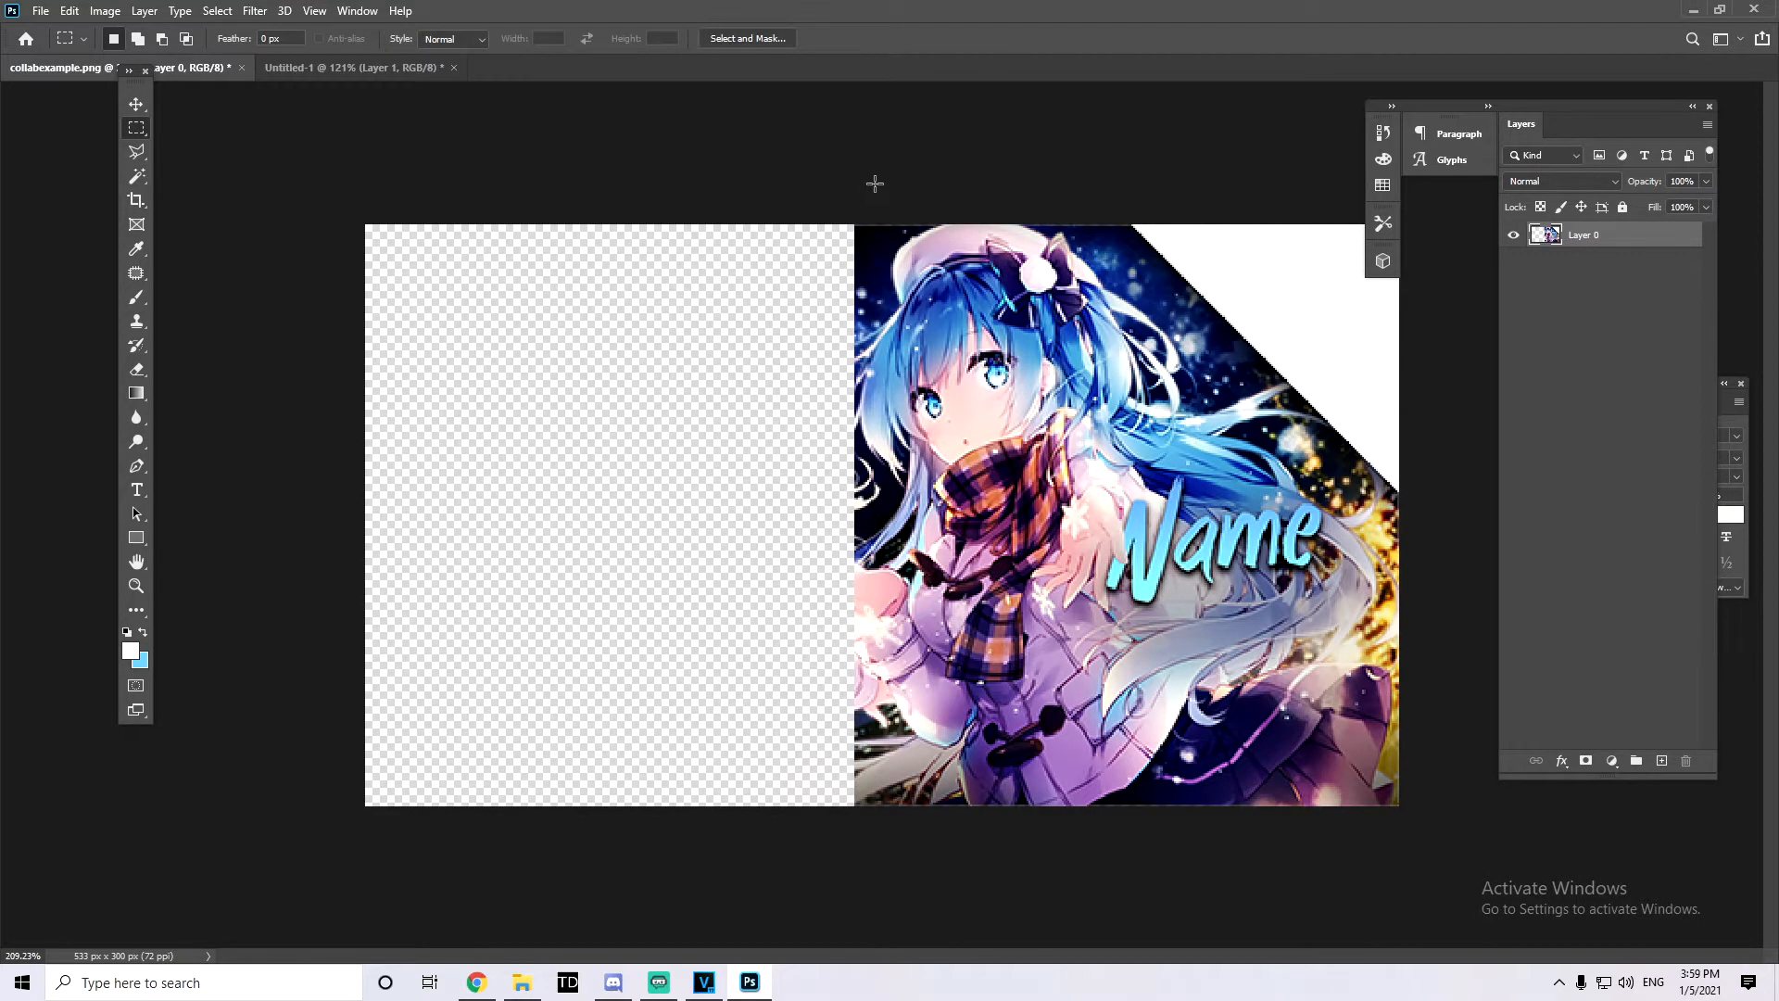
pyautogui.scroll(8, 875, 185)
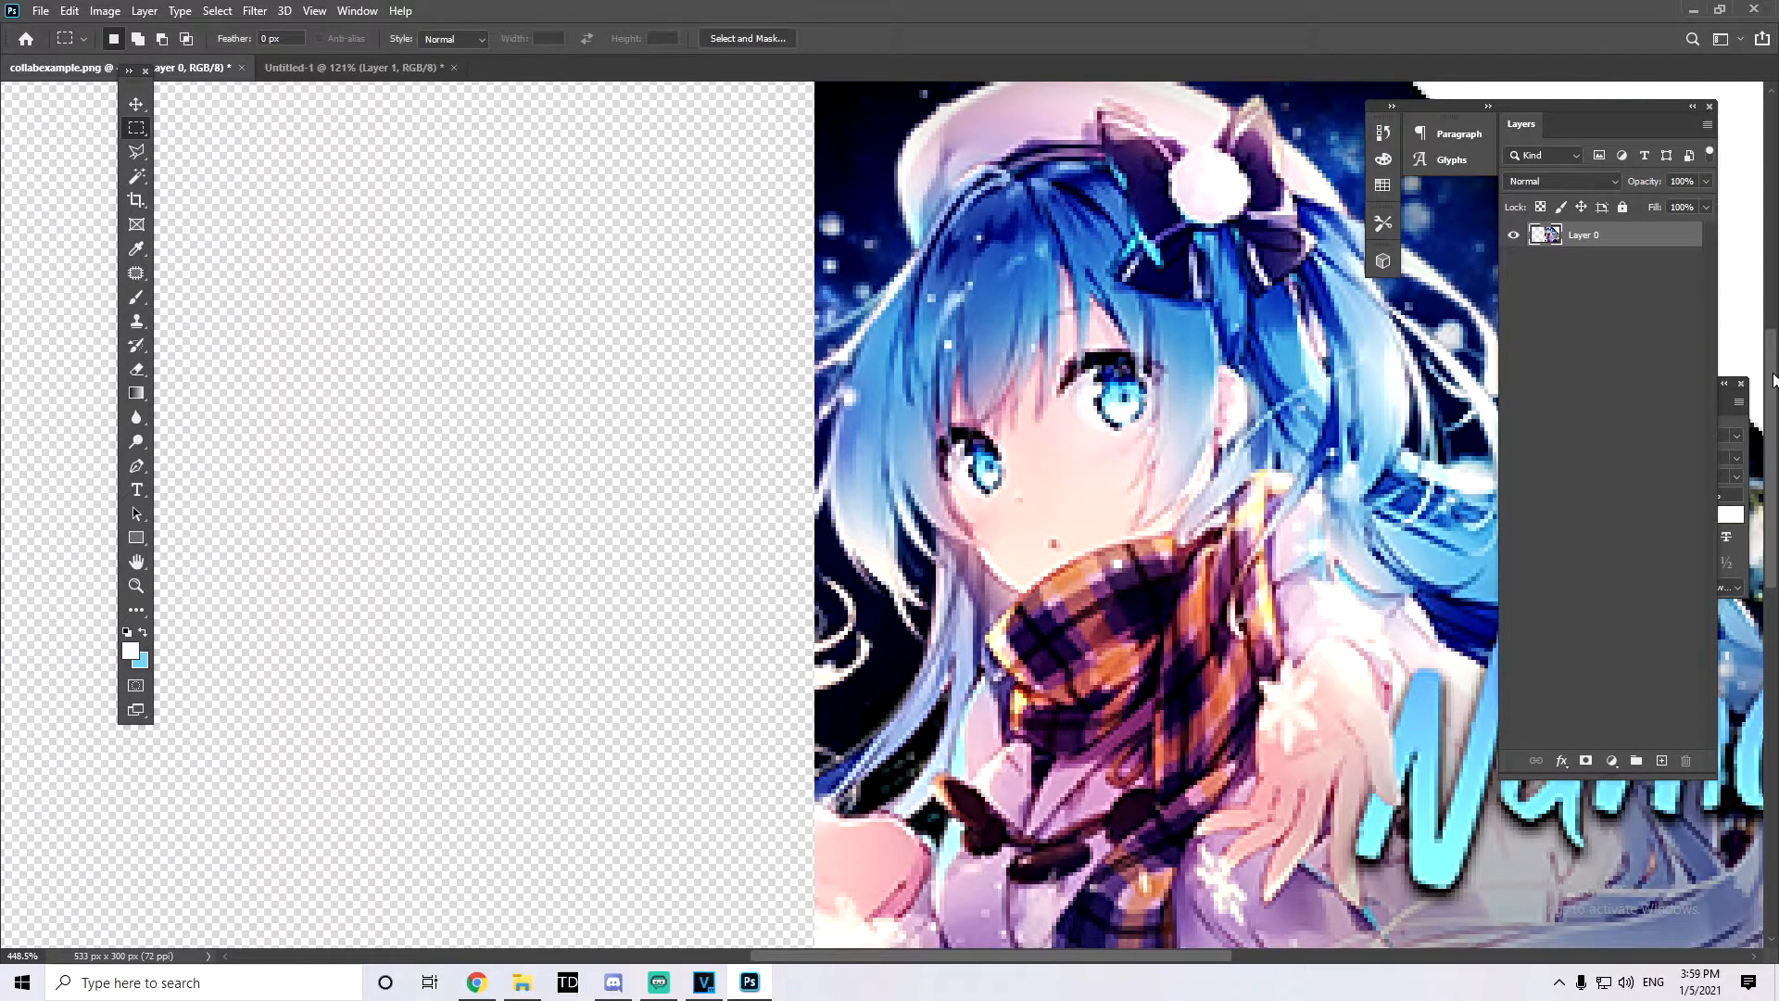
pyautogui.scroll(13, 810, 254)
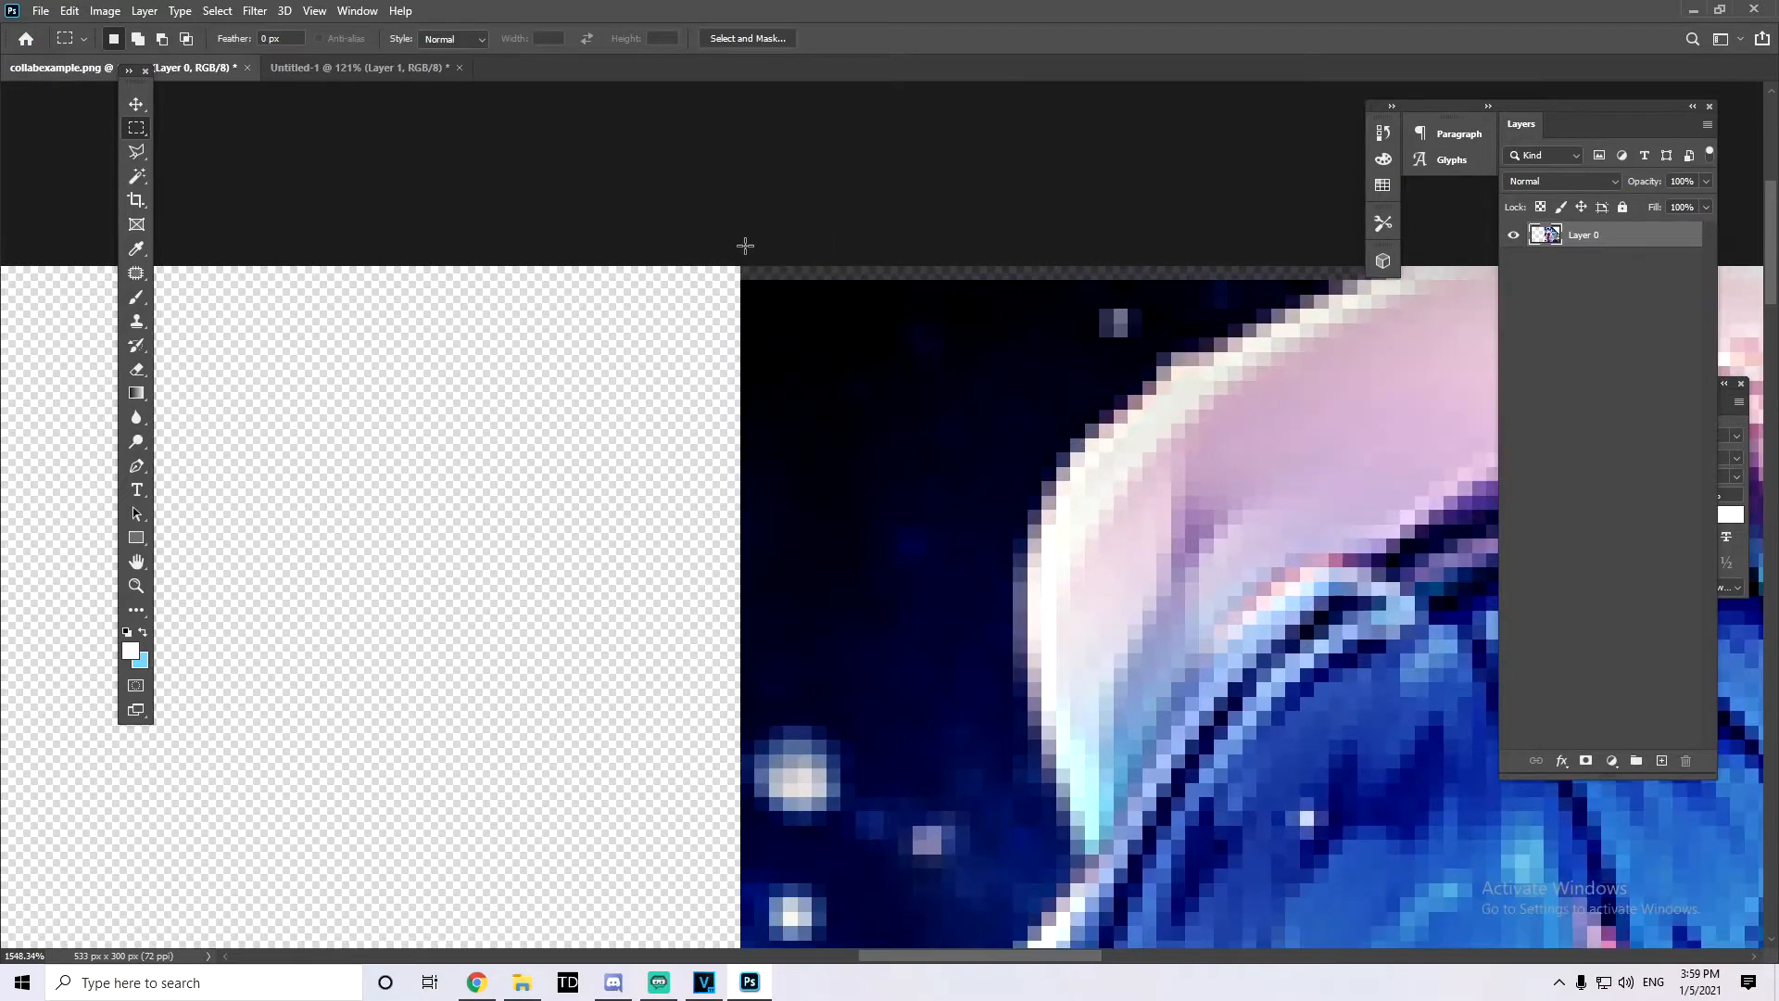
pyautogui.moveTo(742, 264); pyautogui.dragTo(1743, 936)
pyautogui.moveTo(1777, 997); pyautogui.dragTo(1777, 996)
pyautogui.scroll(-20, 767, 695)
pyautogui.scroll(-2, 750, 692)
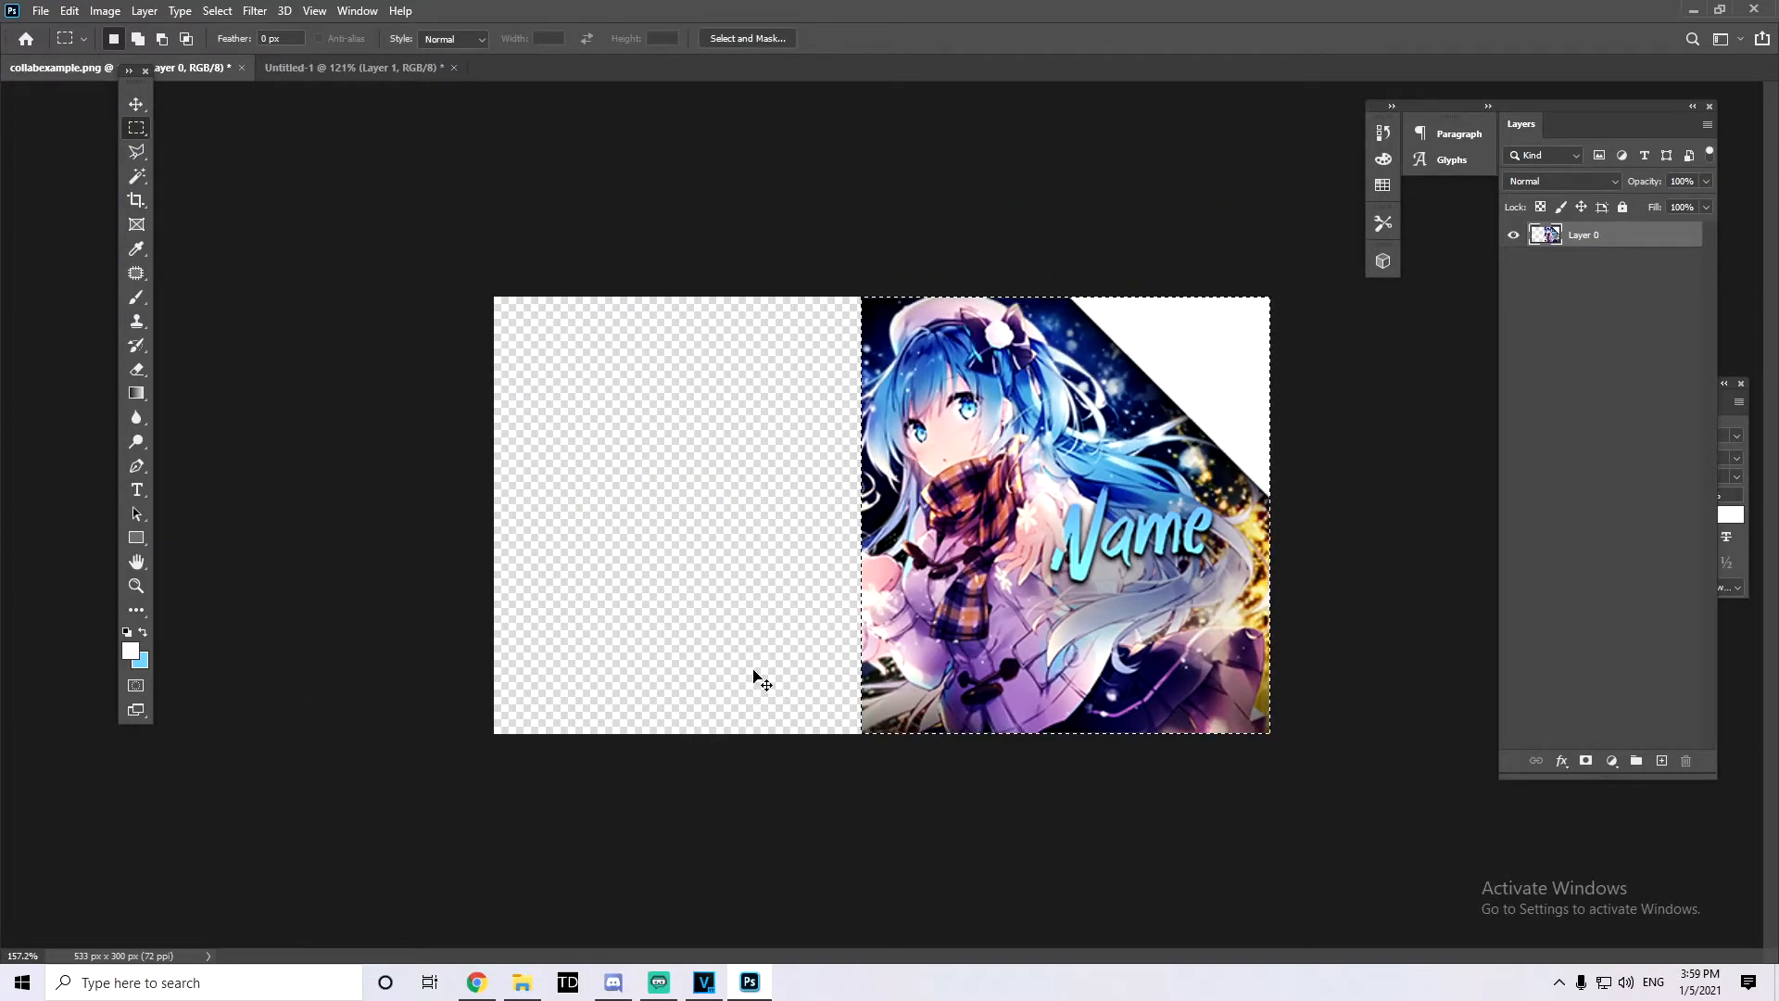
pyautogui.press('Delete')
# Step: Create a new 281 x 300 px document and paste the cut part with the blue-haired girl into it
pyautogui.click(41, 10)
pyautogui.click(56, 31)
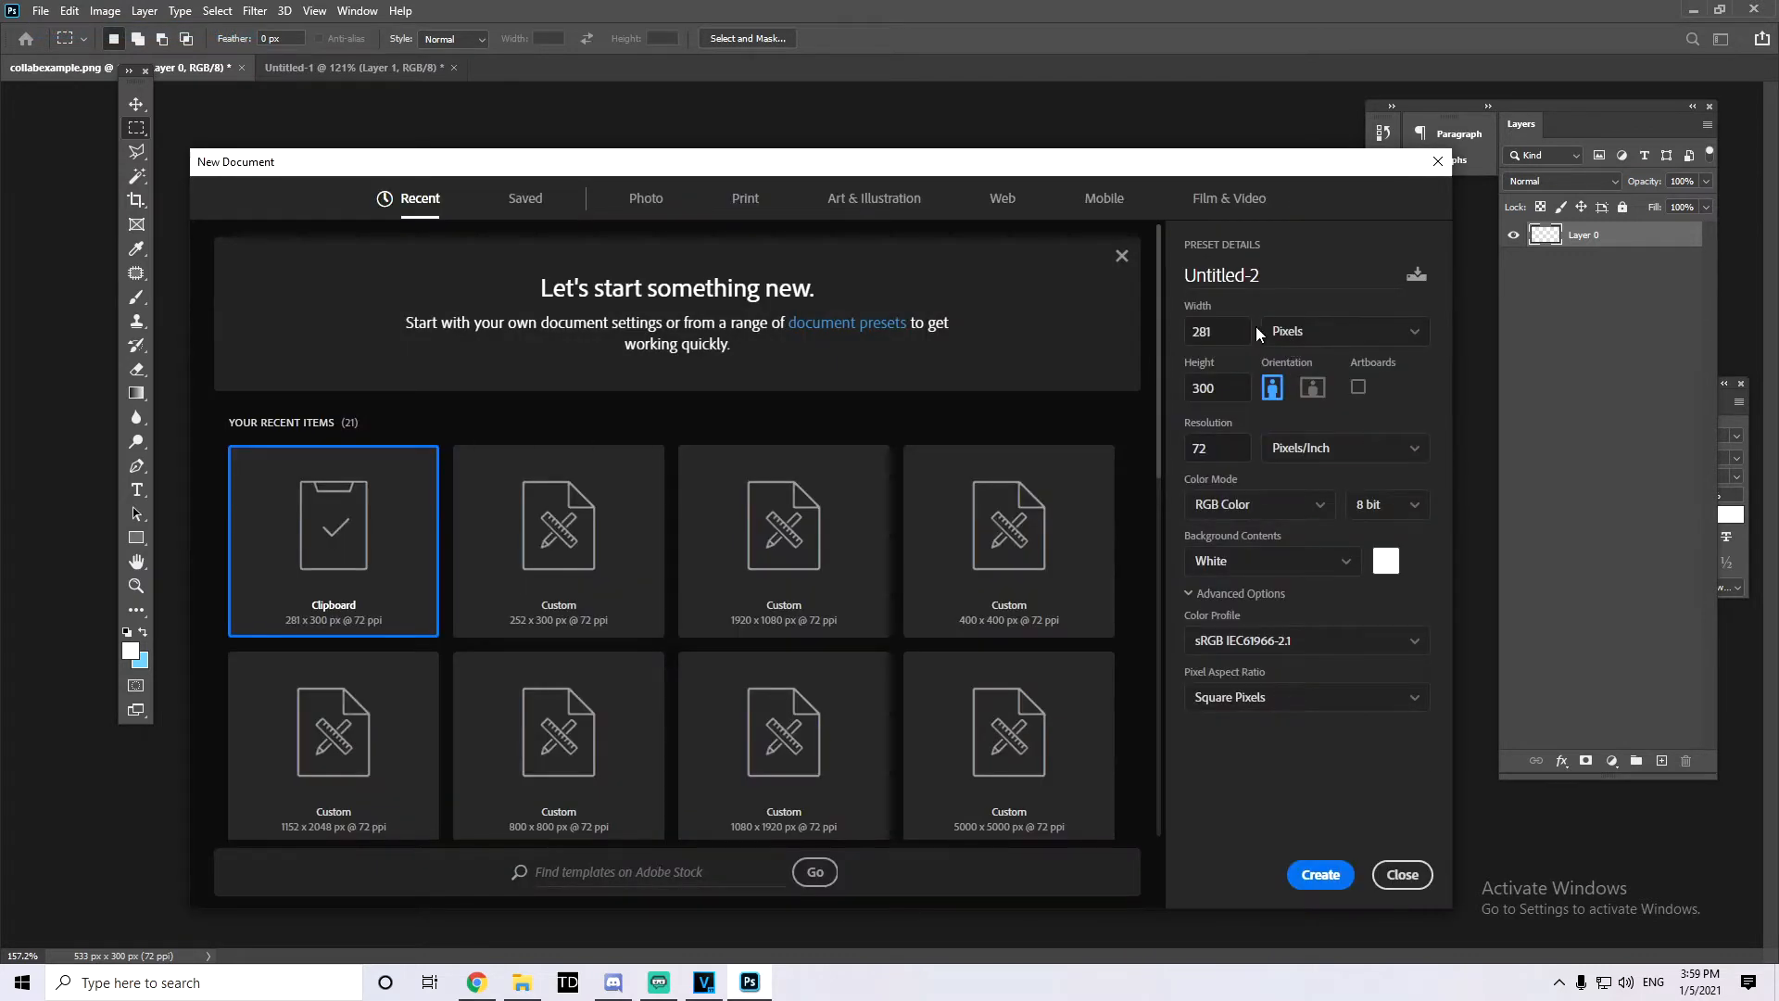
pyautogui.click(1320, 874)
pyautogui.hotkey('ctrl', 'v')
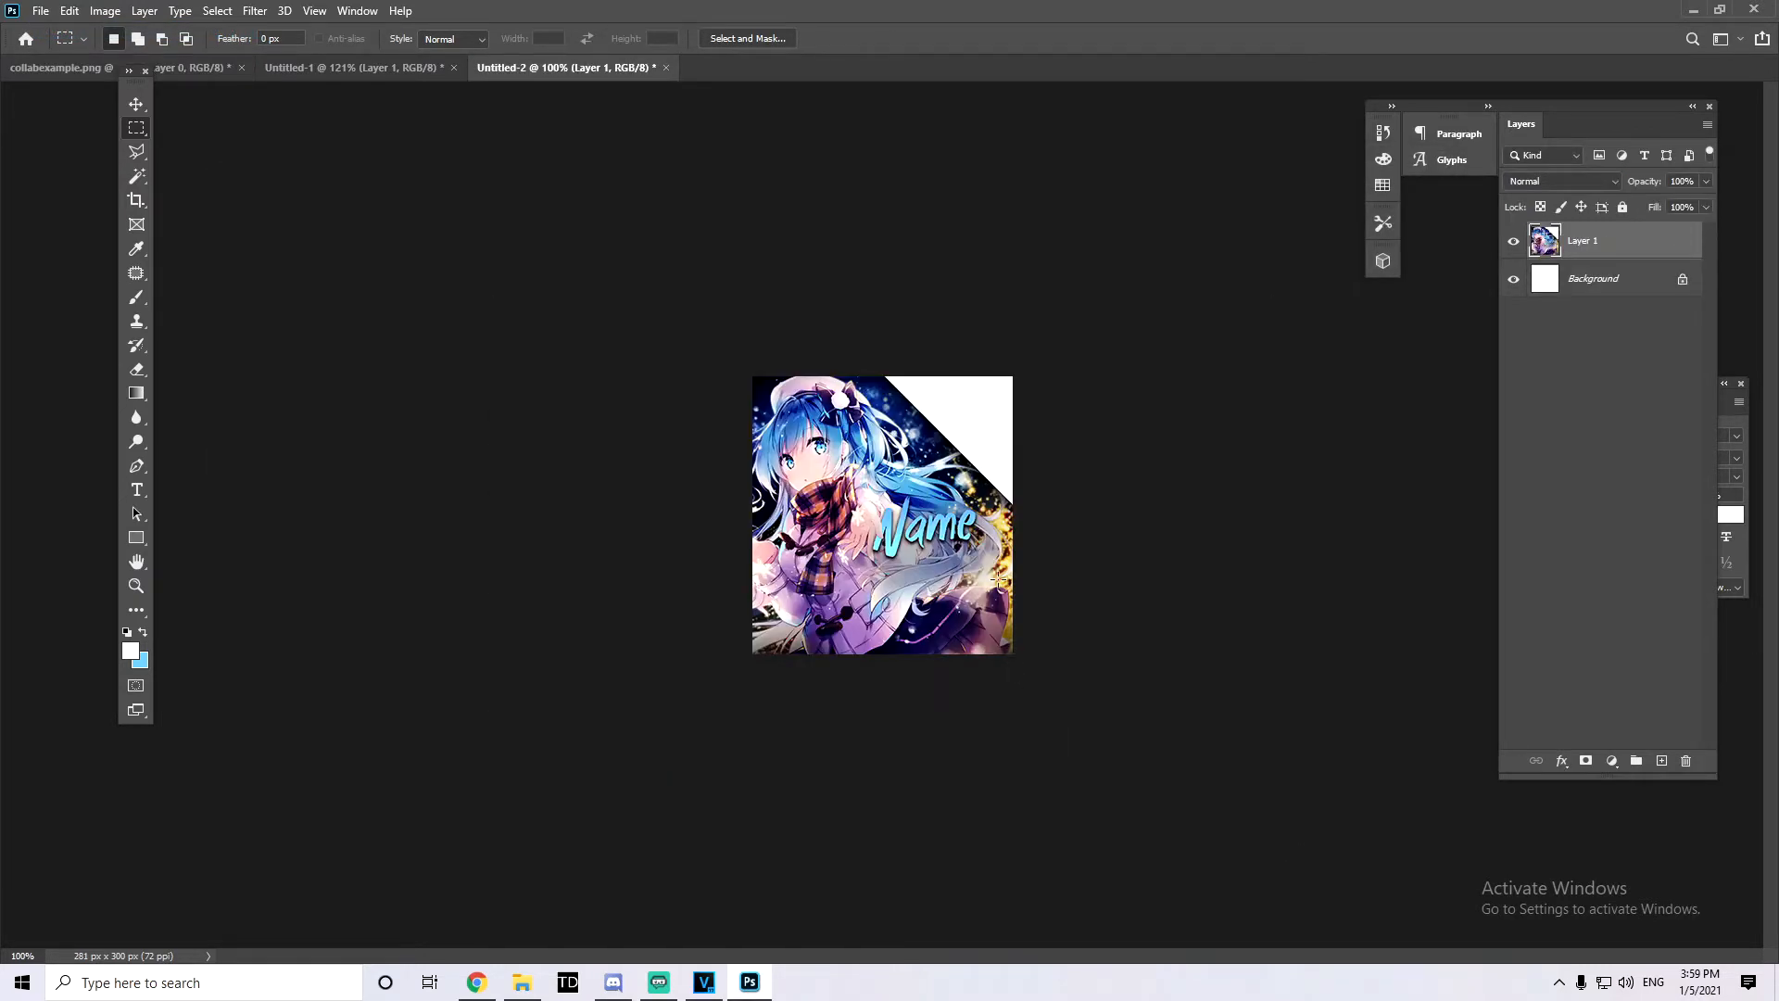
pyautogui.scroll(4, 1001, 582)
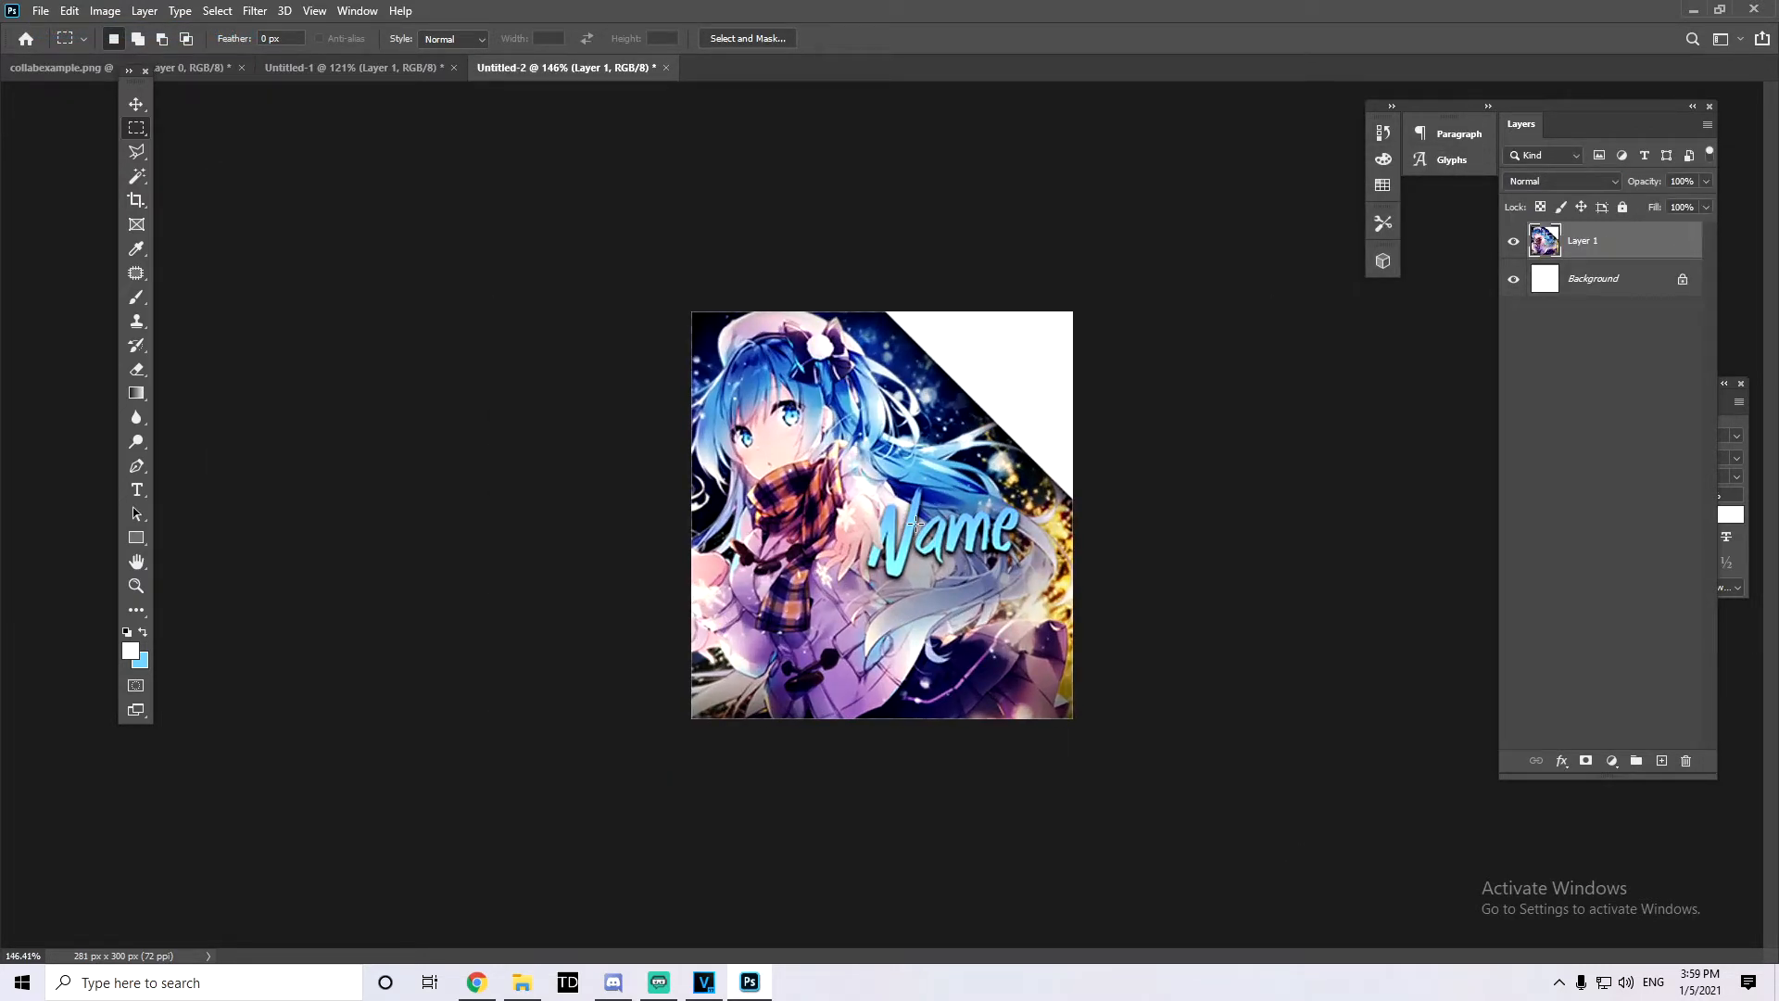
pyautogui.click(389, 69)
pyautogui.click(527, 65)
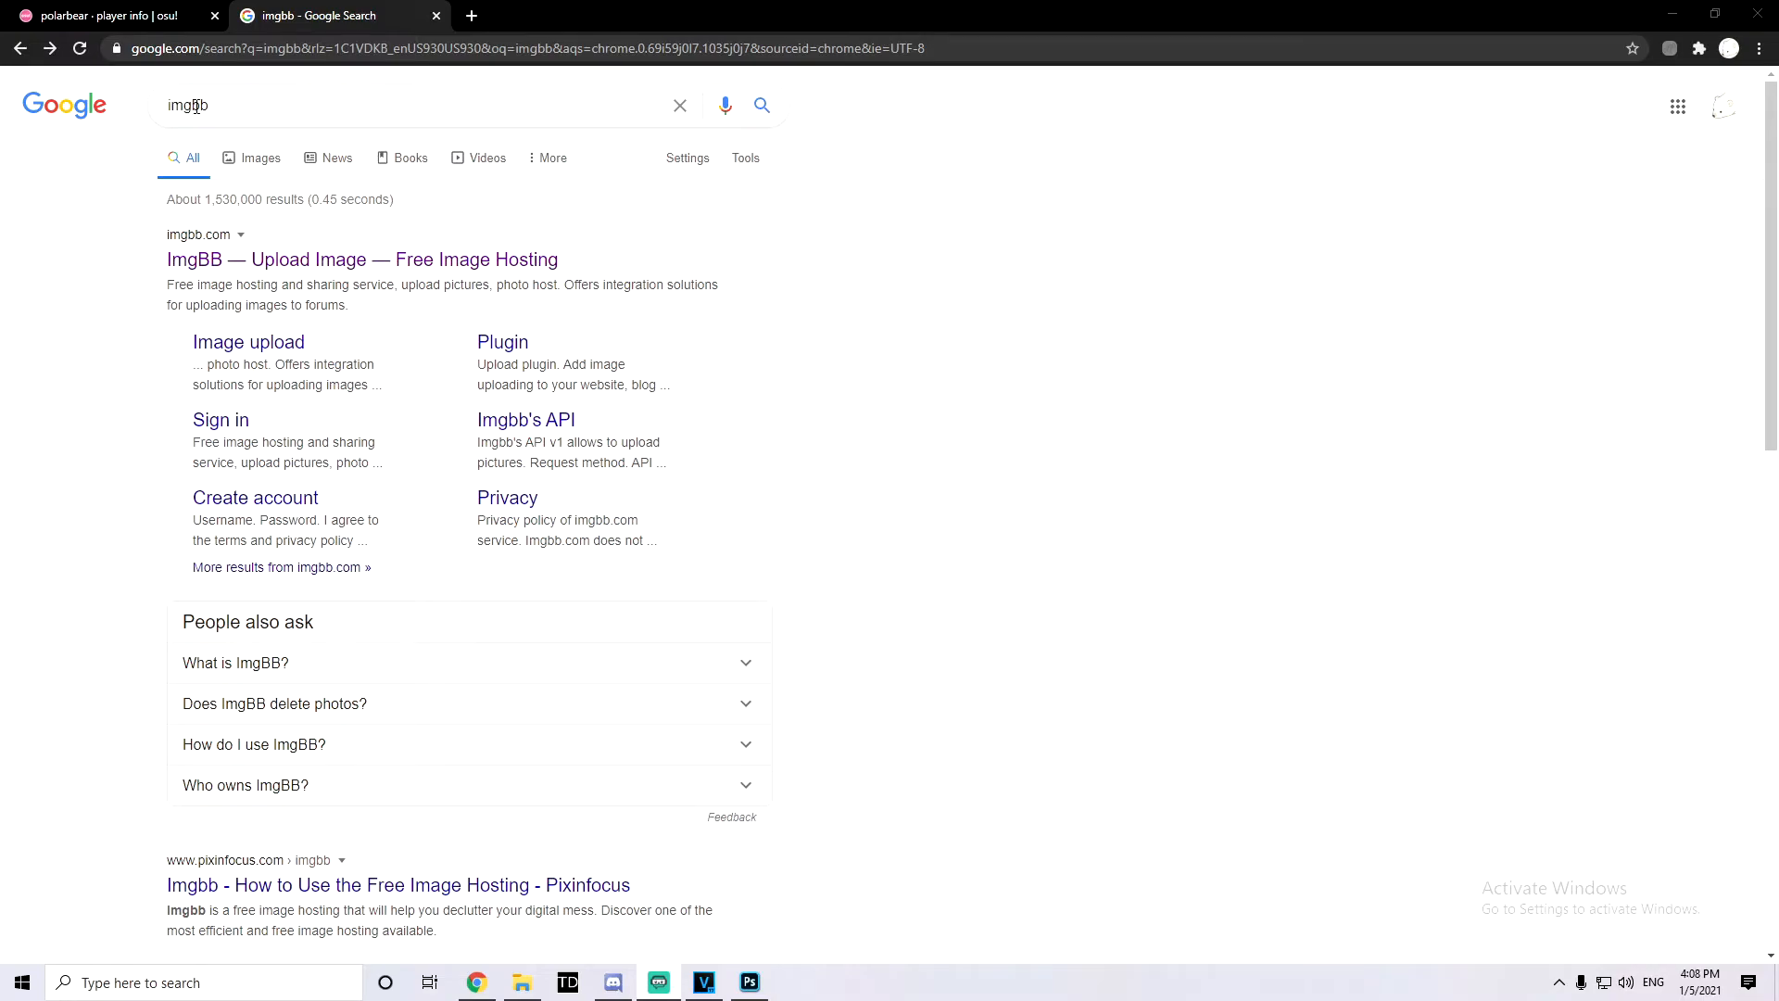
# Step: Open ImgBB from the Google results in Chrome and upload the two banner part images, 1.png and 2.png
pyautogui.click(280, 261)
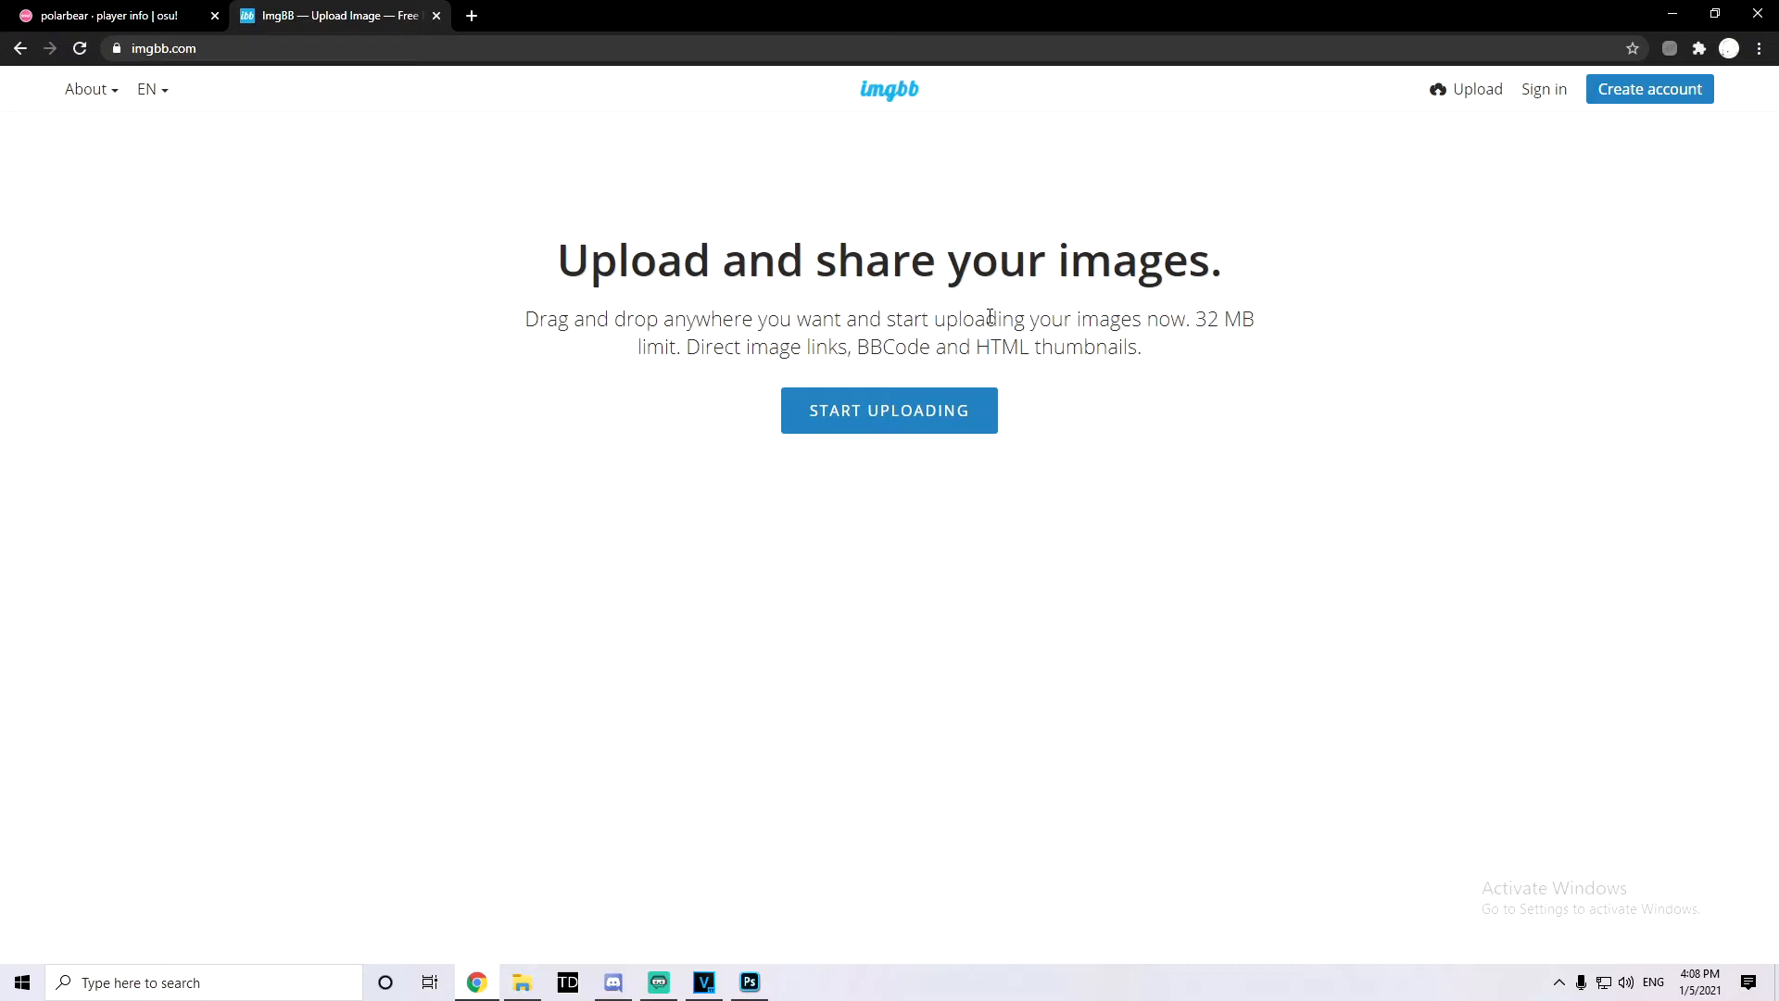
pyautogui.click(921, 408)
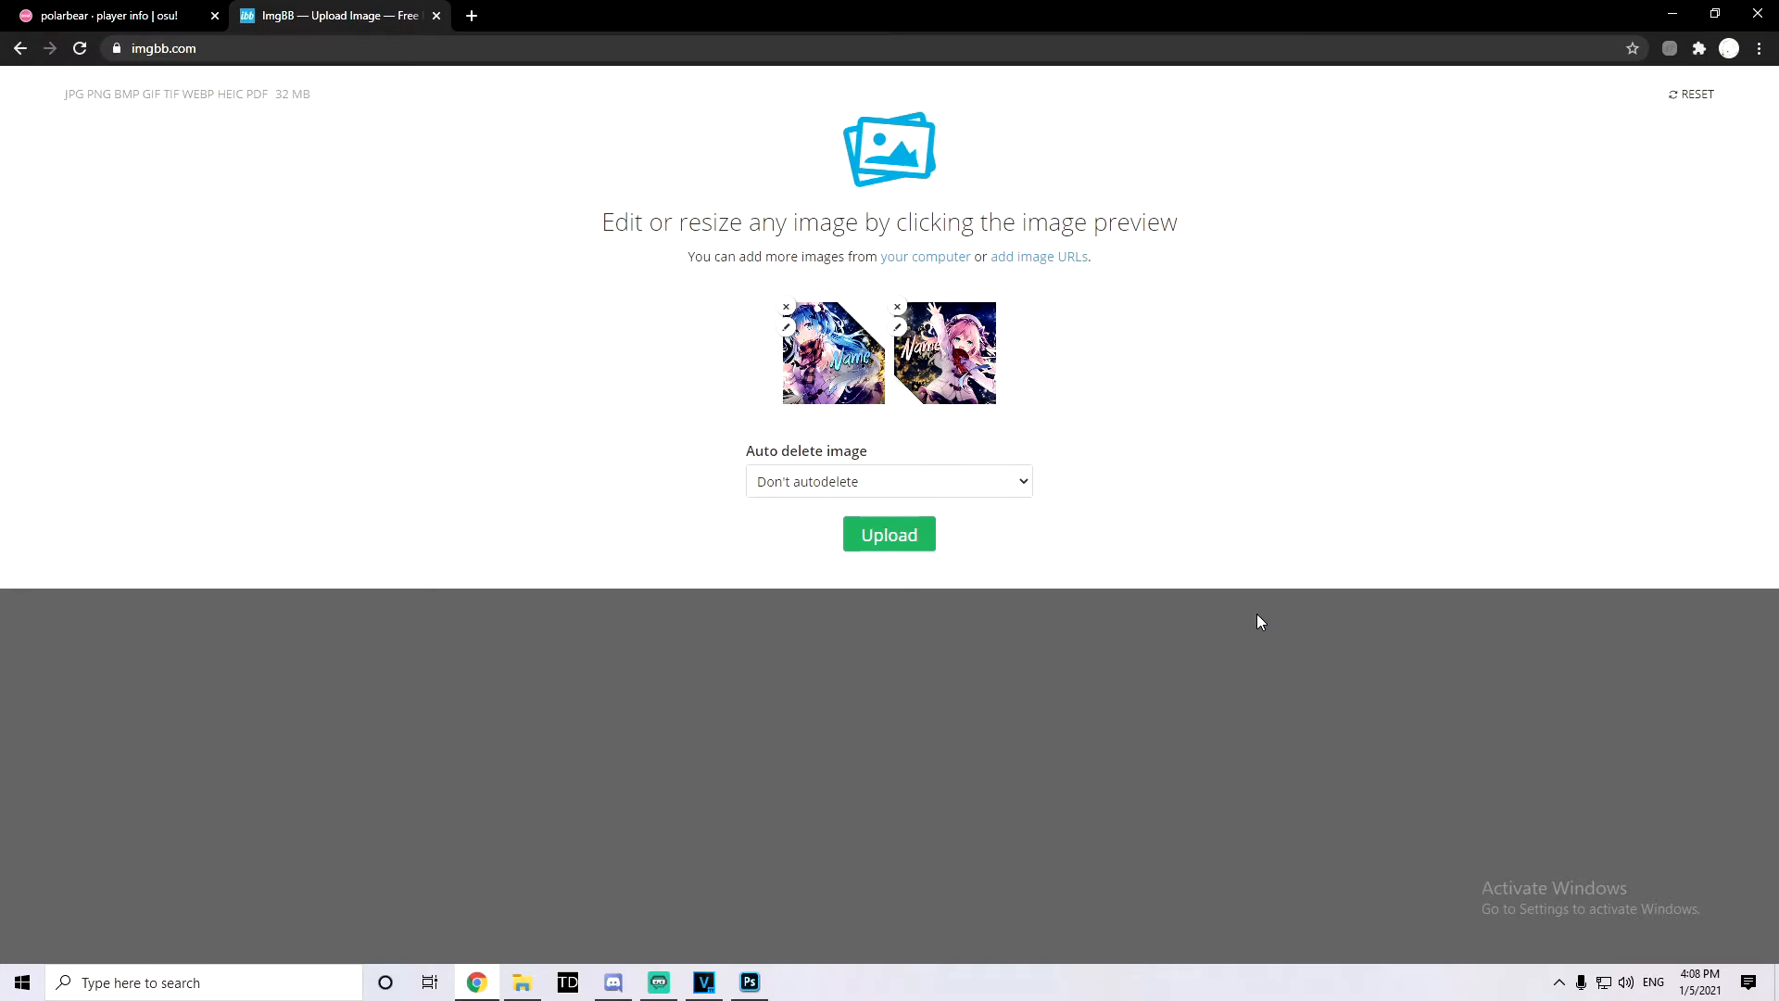
pyautogui.click(921, 536)
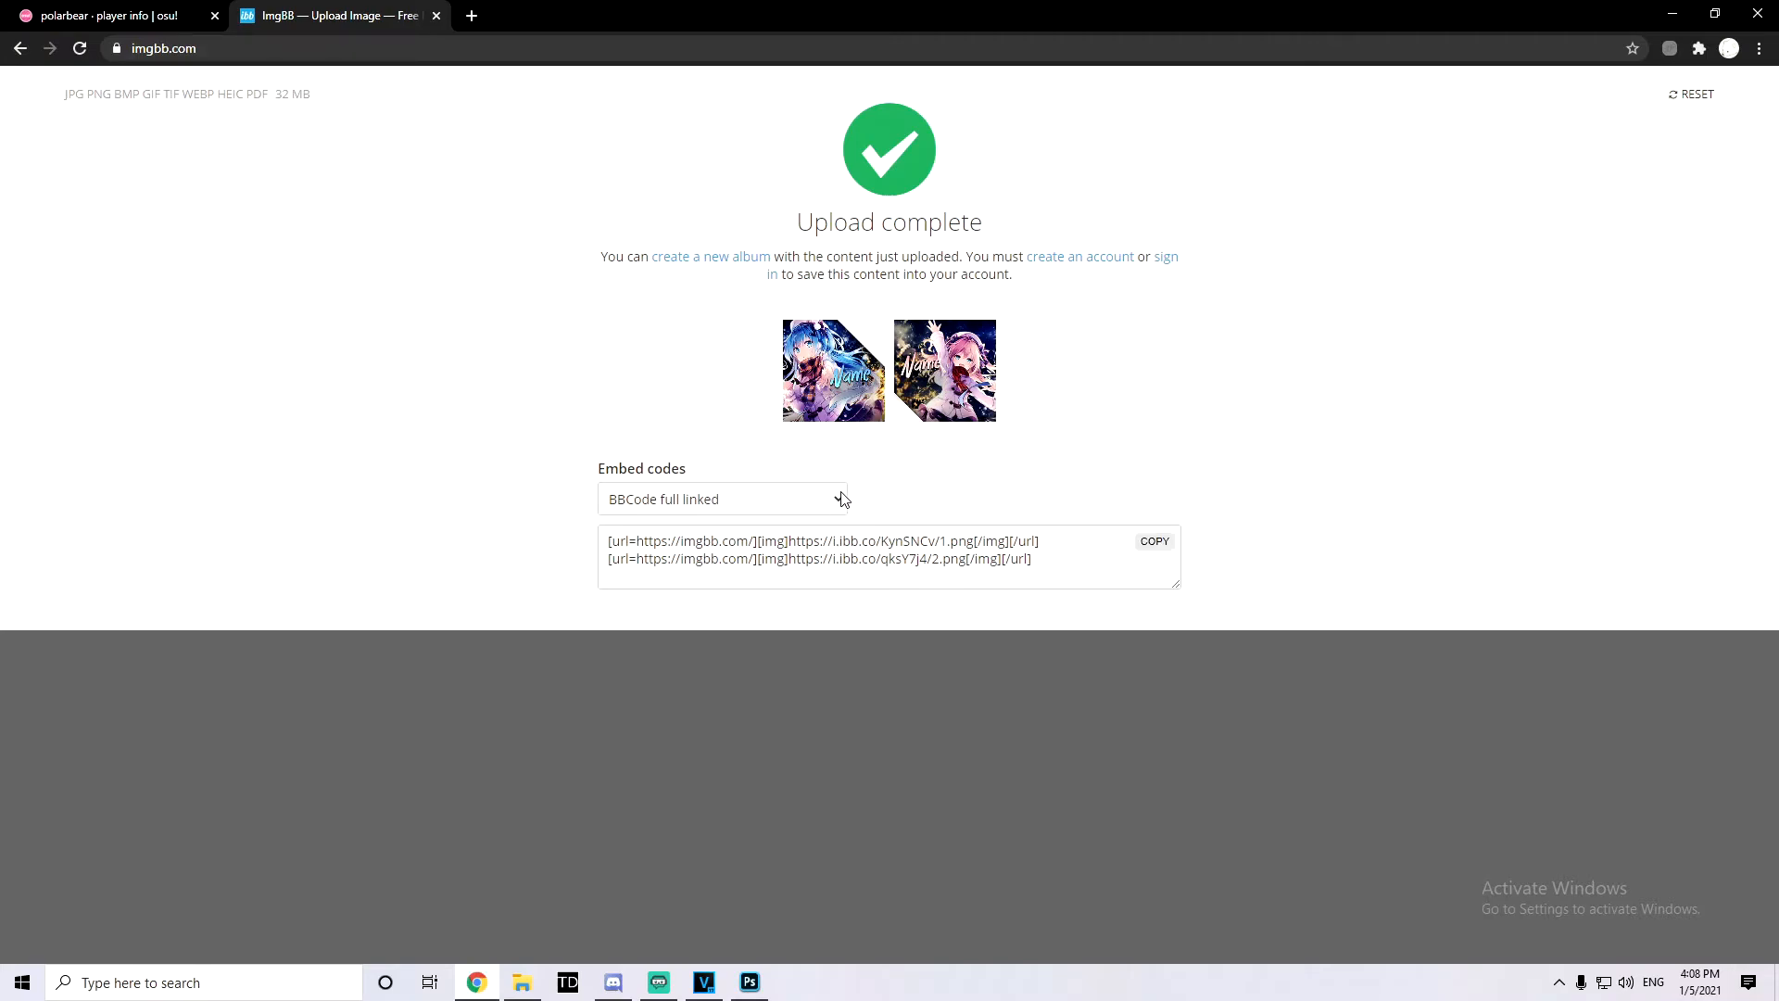
# Step: Choose BBCode full linked as the embed code format for the uploaded images and copy the codes
pyautogui.click(819, 506)
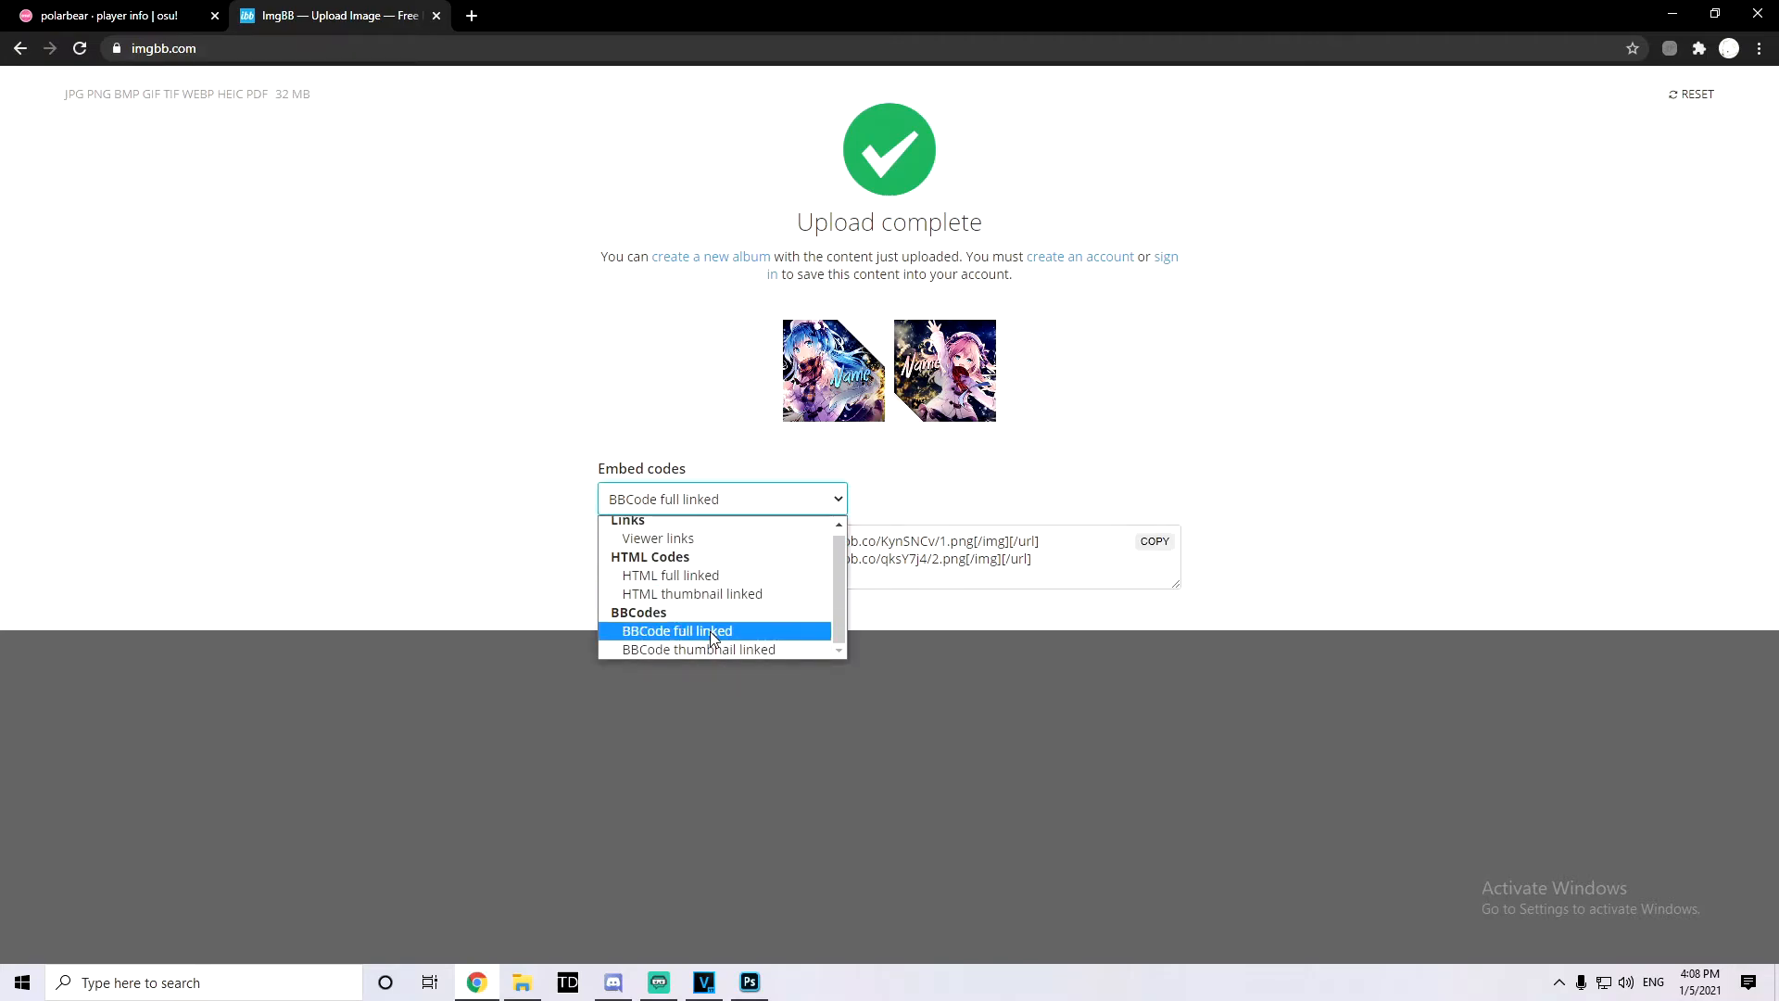
pyautogui.click(686, 631)
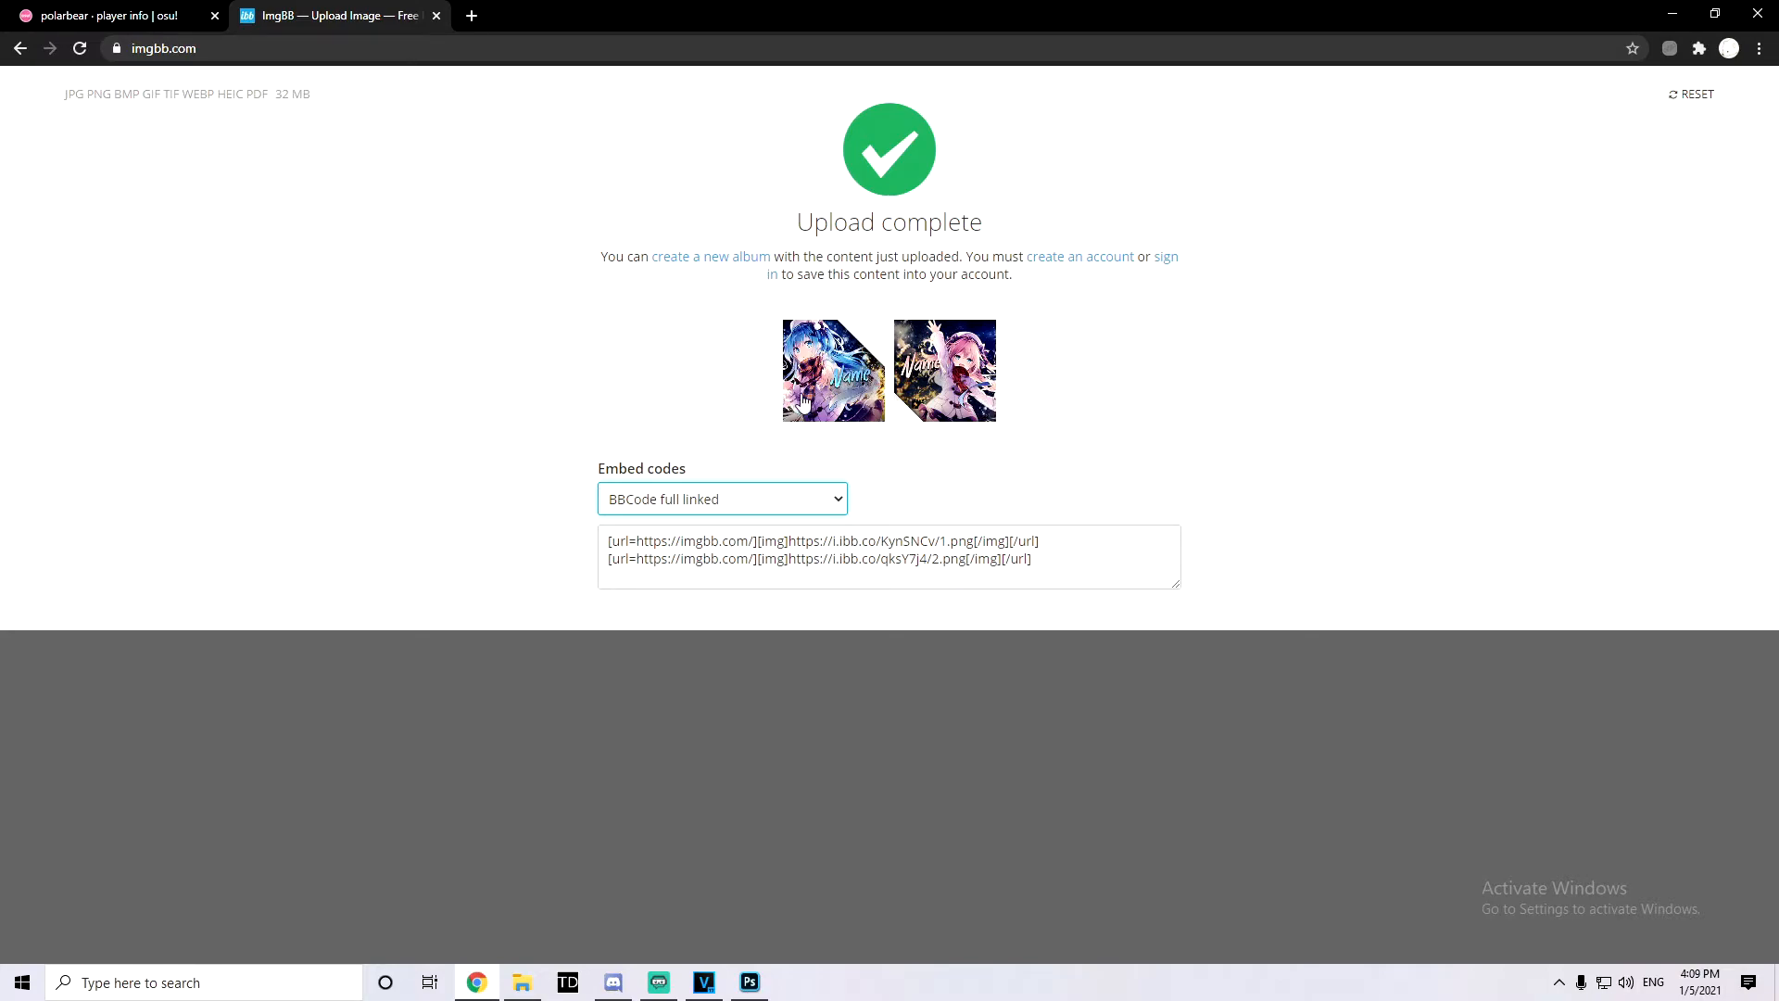
pyautogui.click(1158, 546)
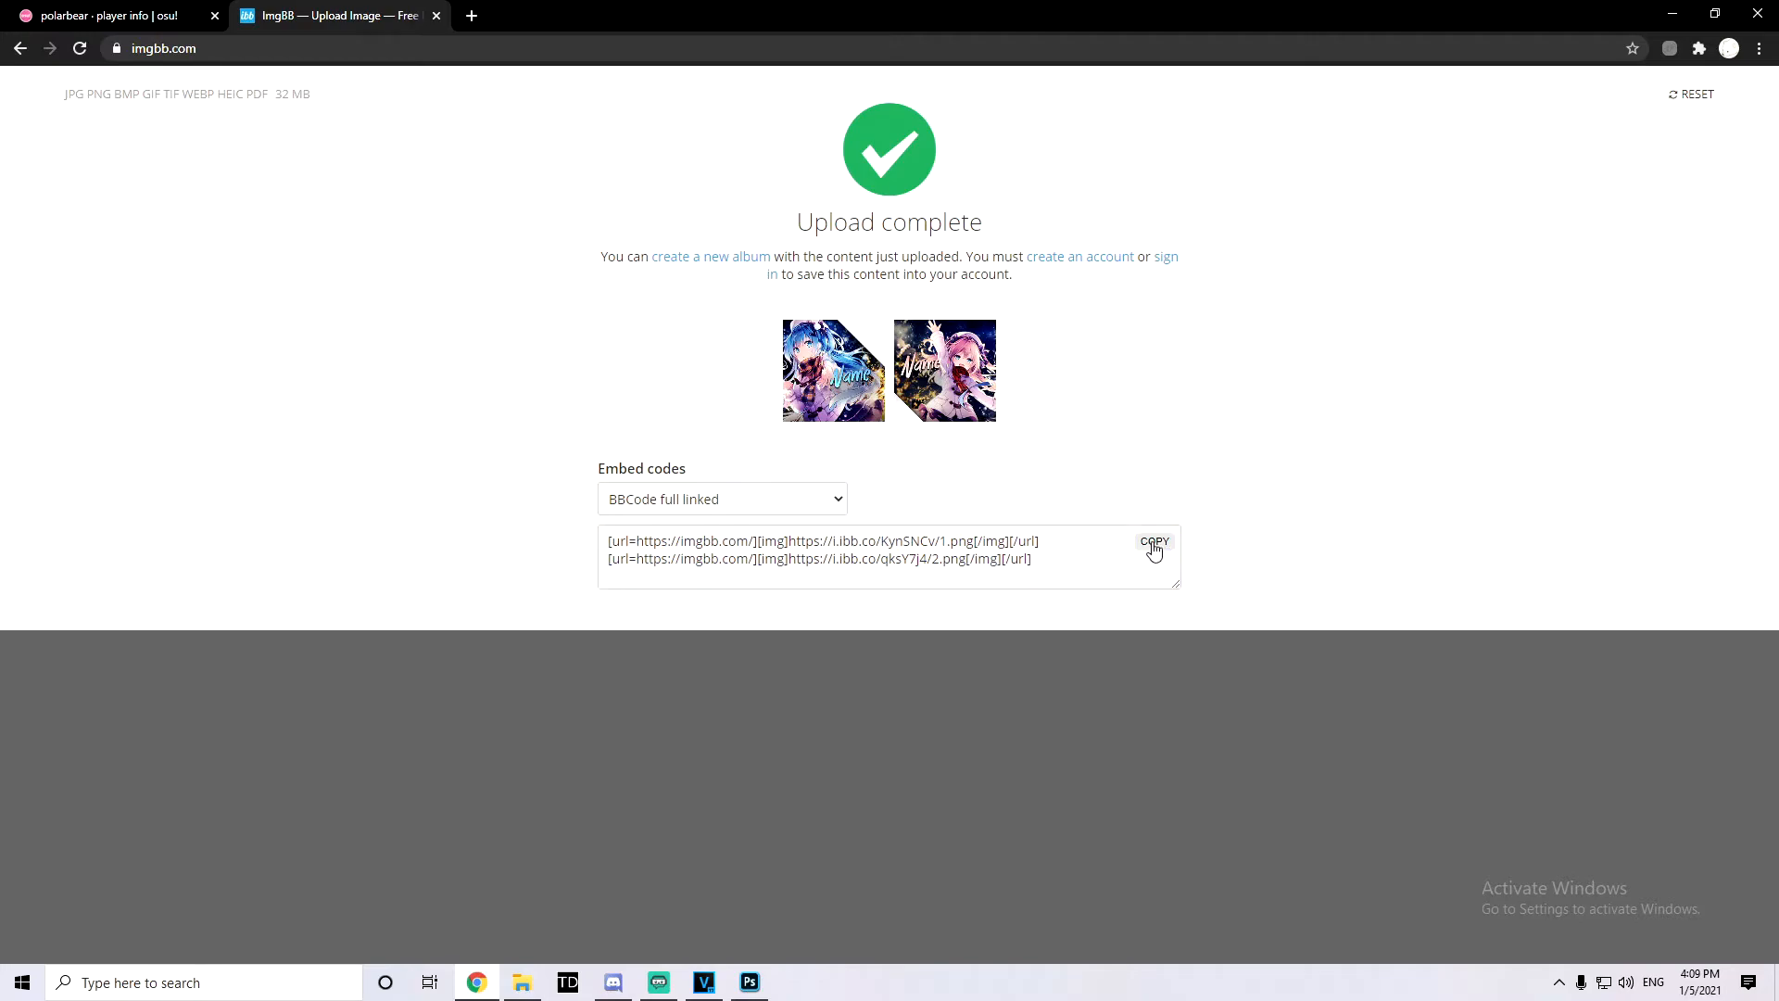
pyautogui.click(1157, 546)
# Step: Paste the copied BBCode into the me! section of the osu! profile page and save it
pyautogui.click(153, 16)
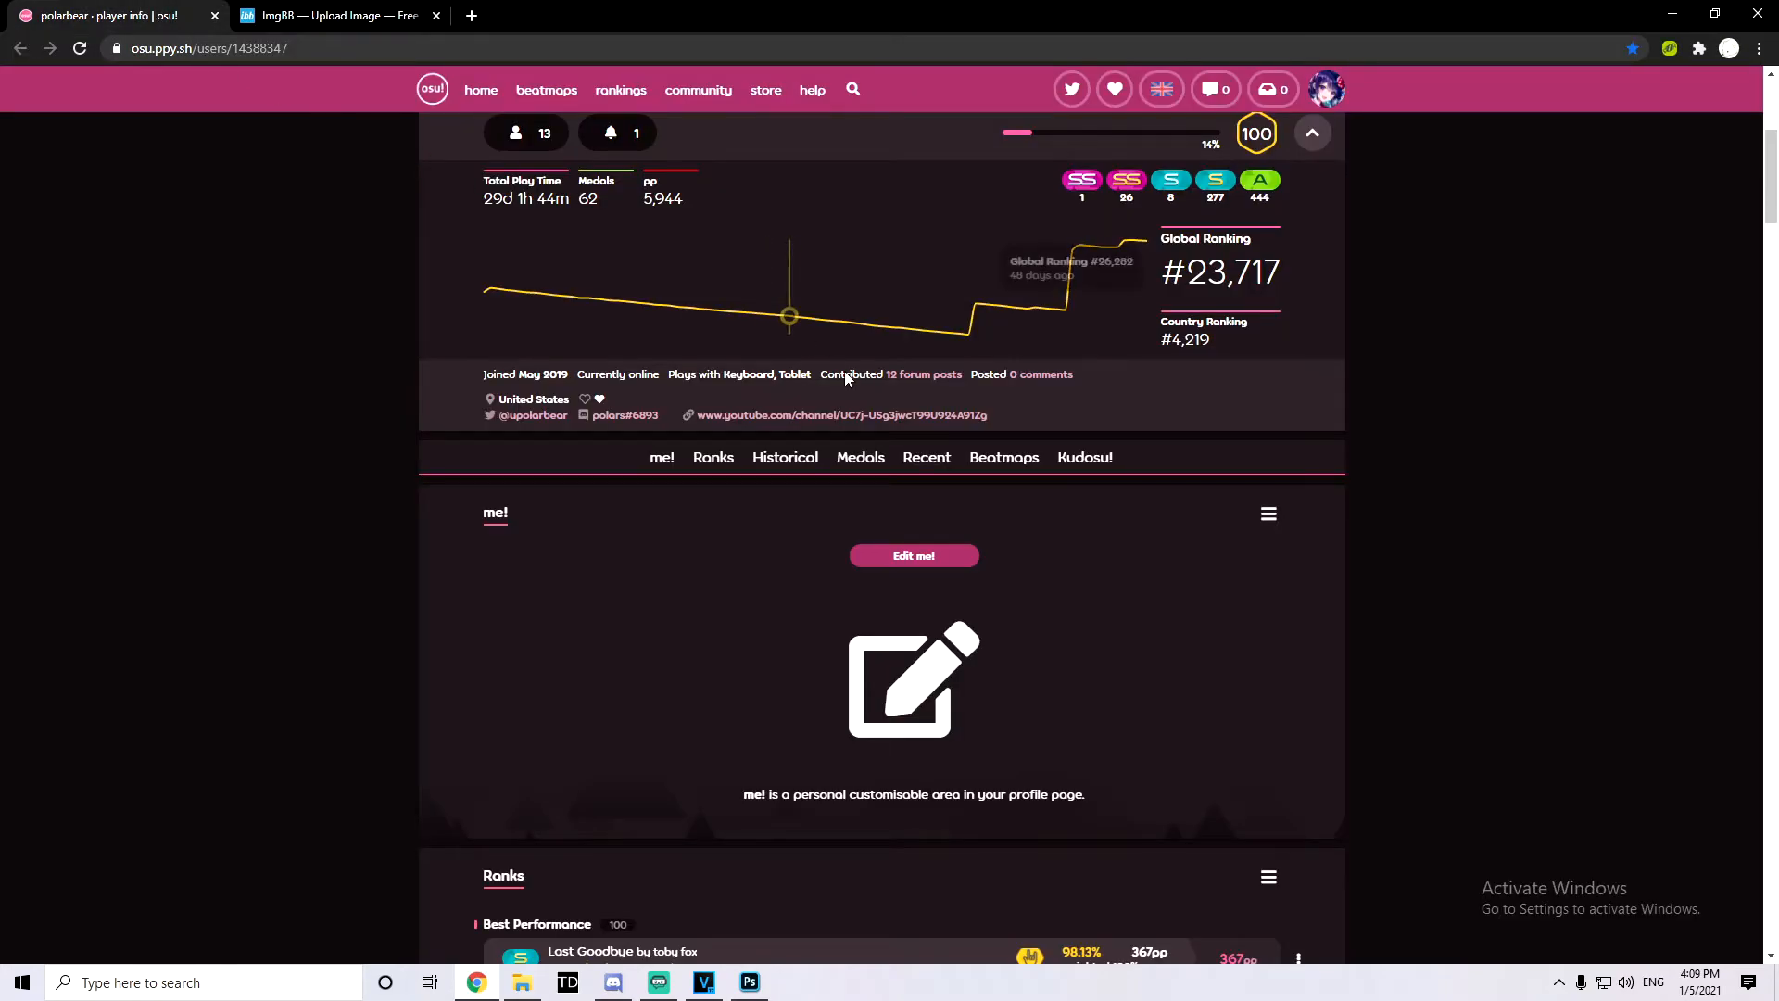
pyautogui.click(941, 556)
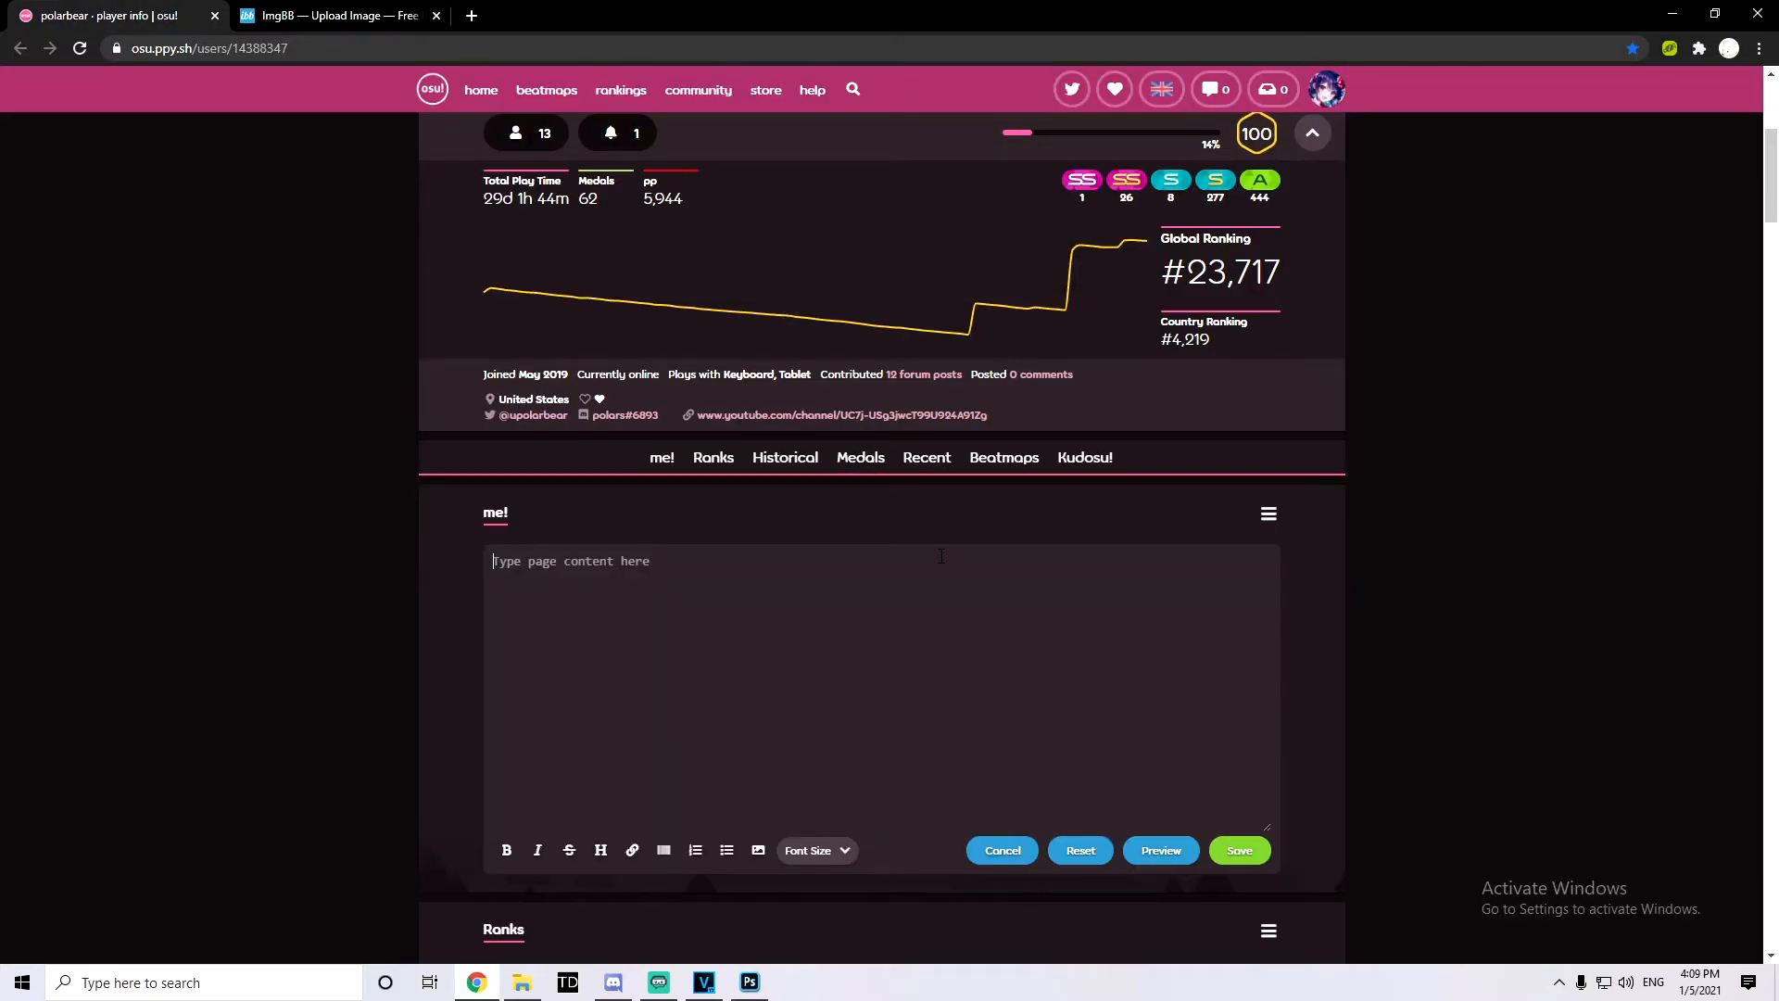
pyautogui.hotkey('ctrl', 'v')
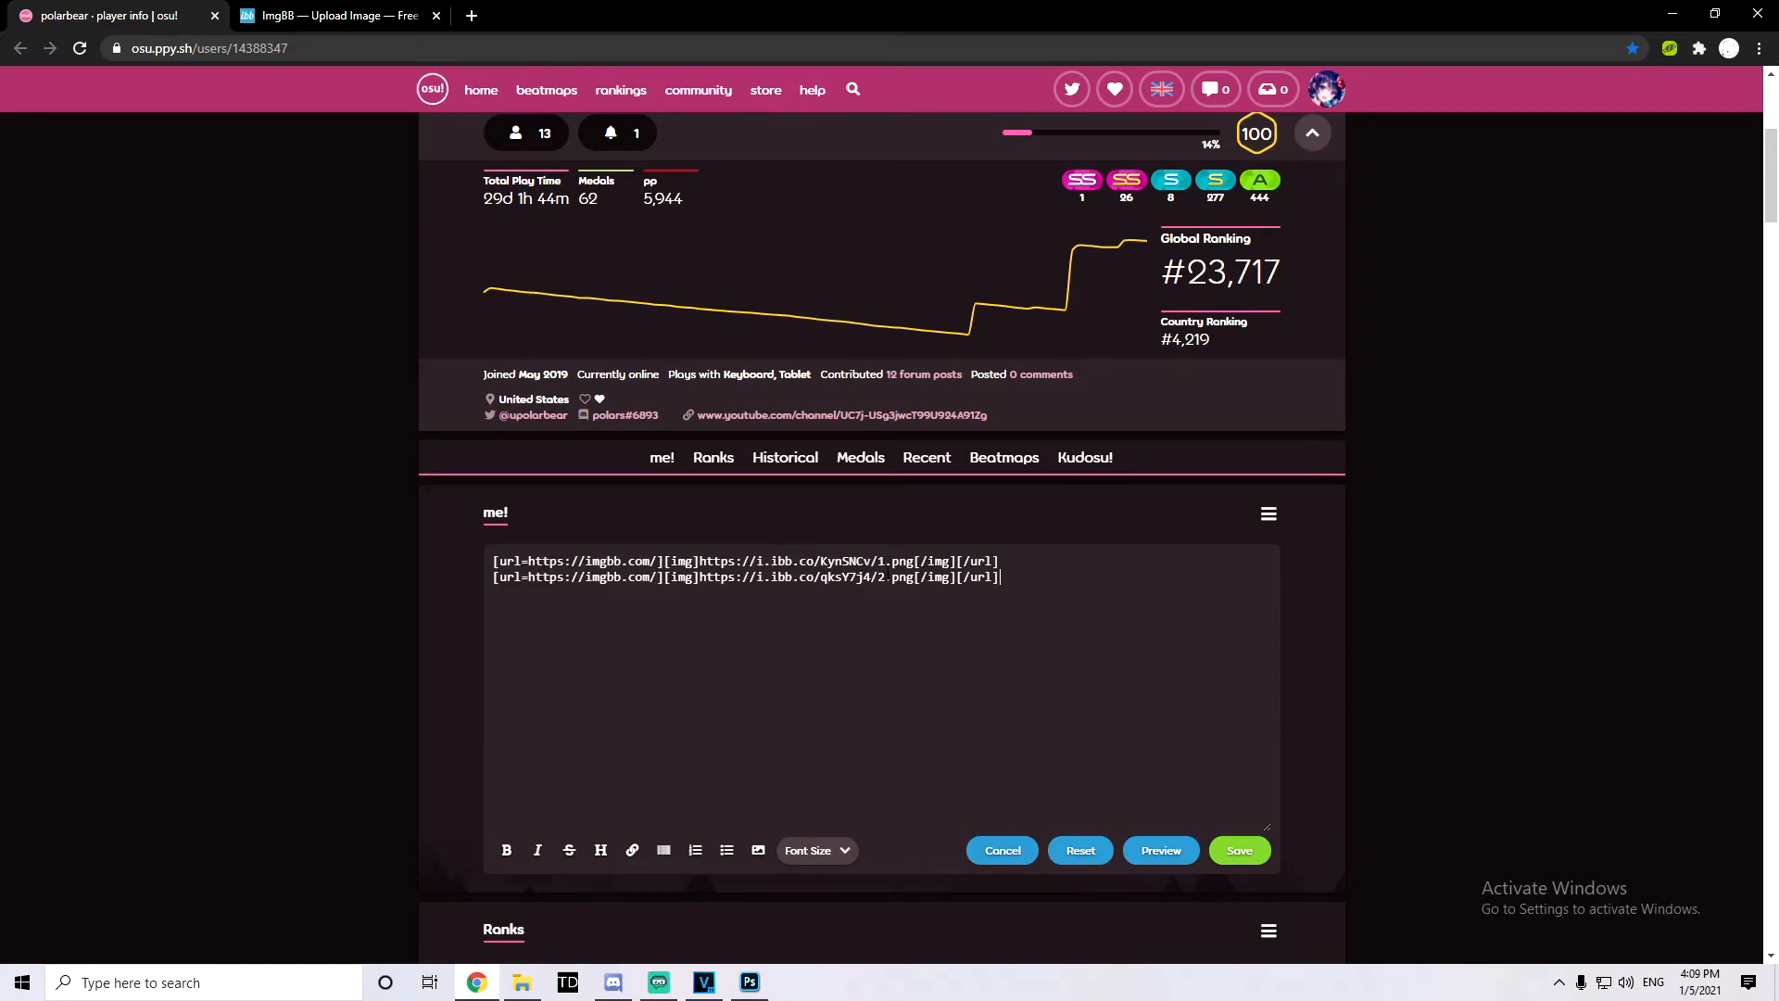
pyautogui.click(1241, 851)
pyautogui.scroll(-3, 1036, 721)
pyautogui.scroll(-2, 702, 696)
pyautogui.scroll(2, 702, 696)
pyautogui.click(1312, 522)
pyautogui.click(1240, 851)
pyautogui.scroll(-1, 639, 797)
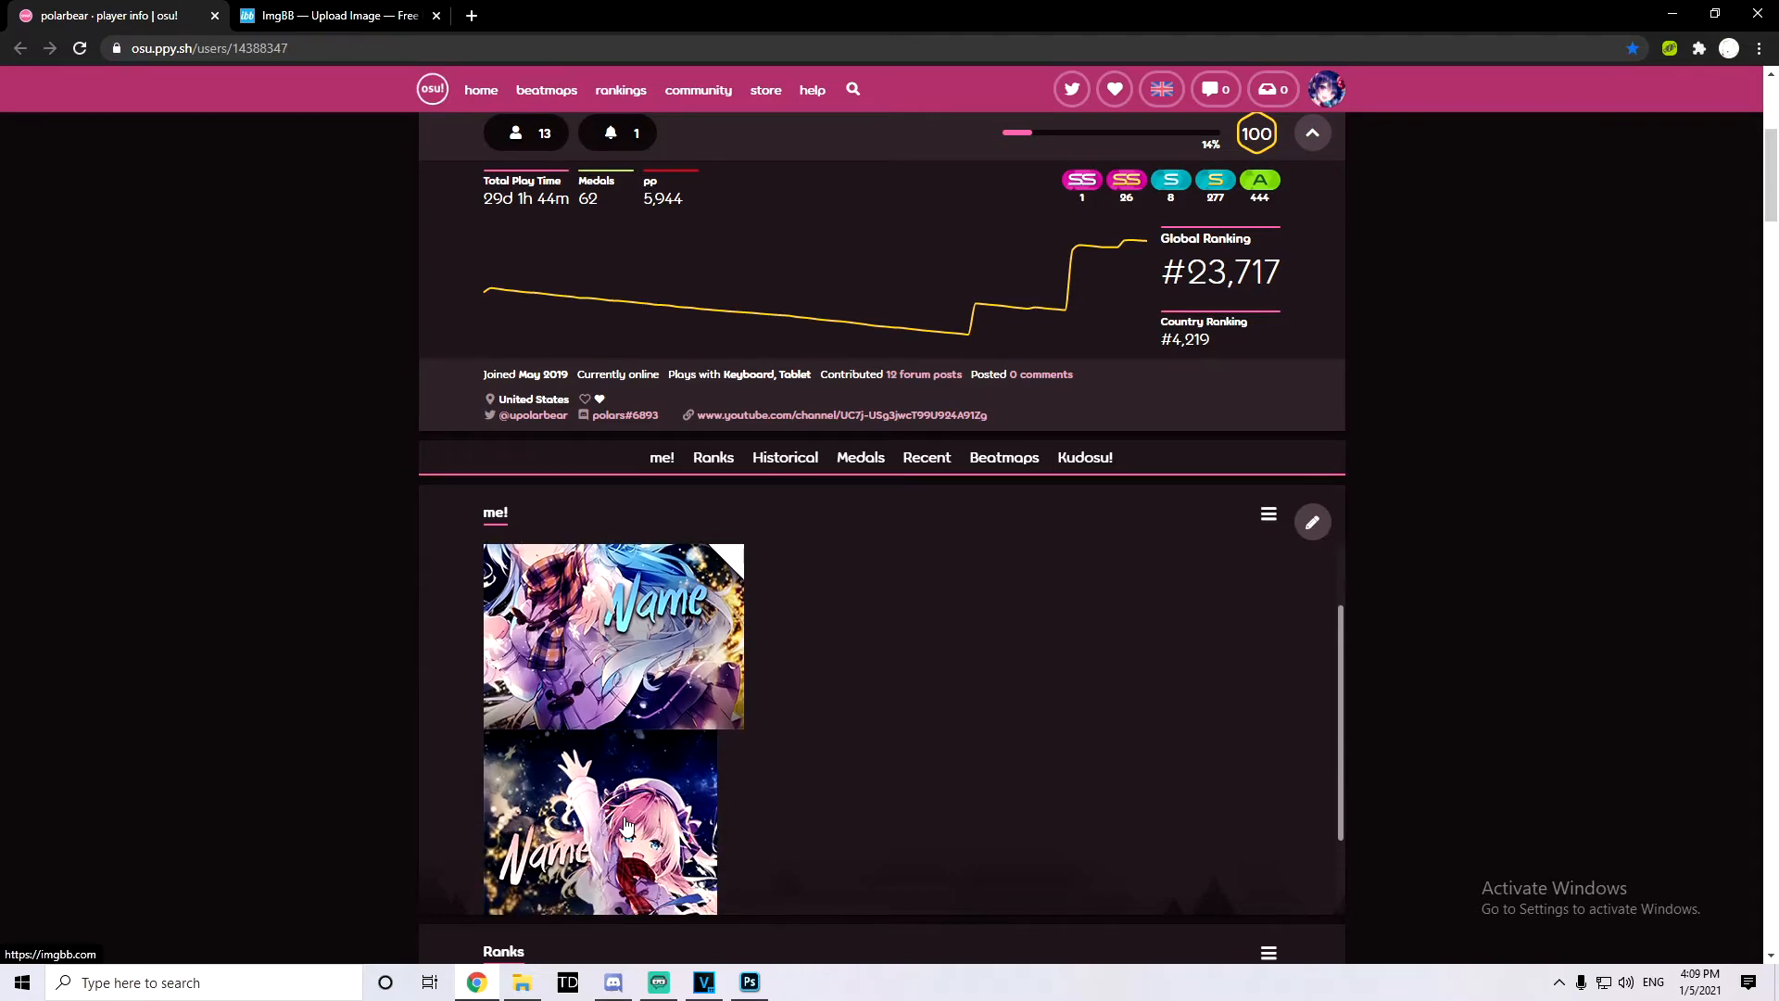
pyautogui.scroll(1, 556, 769)
pyautogui.scroll(-1, 496, 714)
# Step: Move the 2.png code directly in front of the 1.png code without a line break and save the me! section
pyautogui.click(1312, 522)
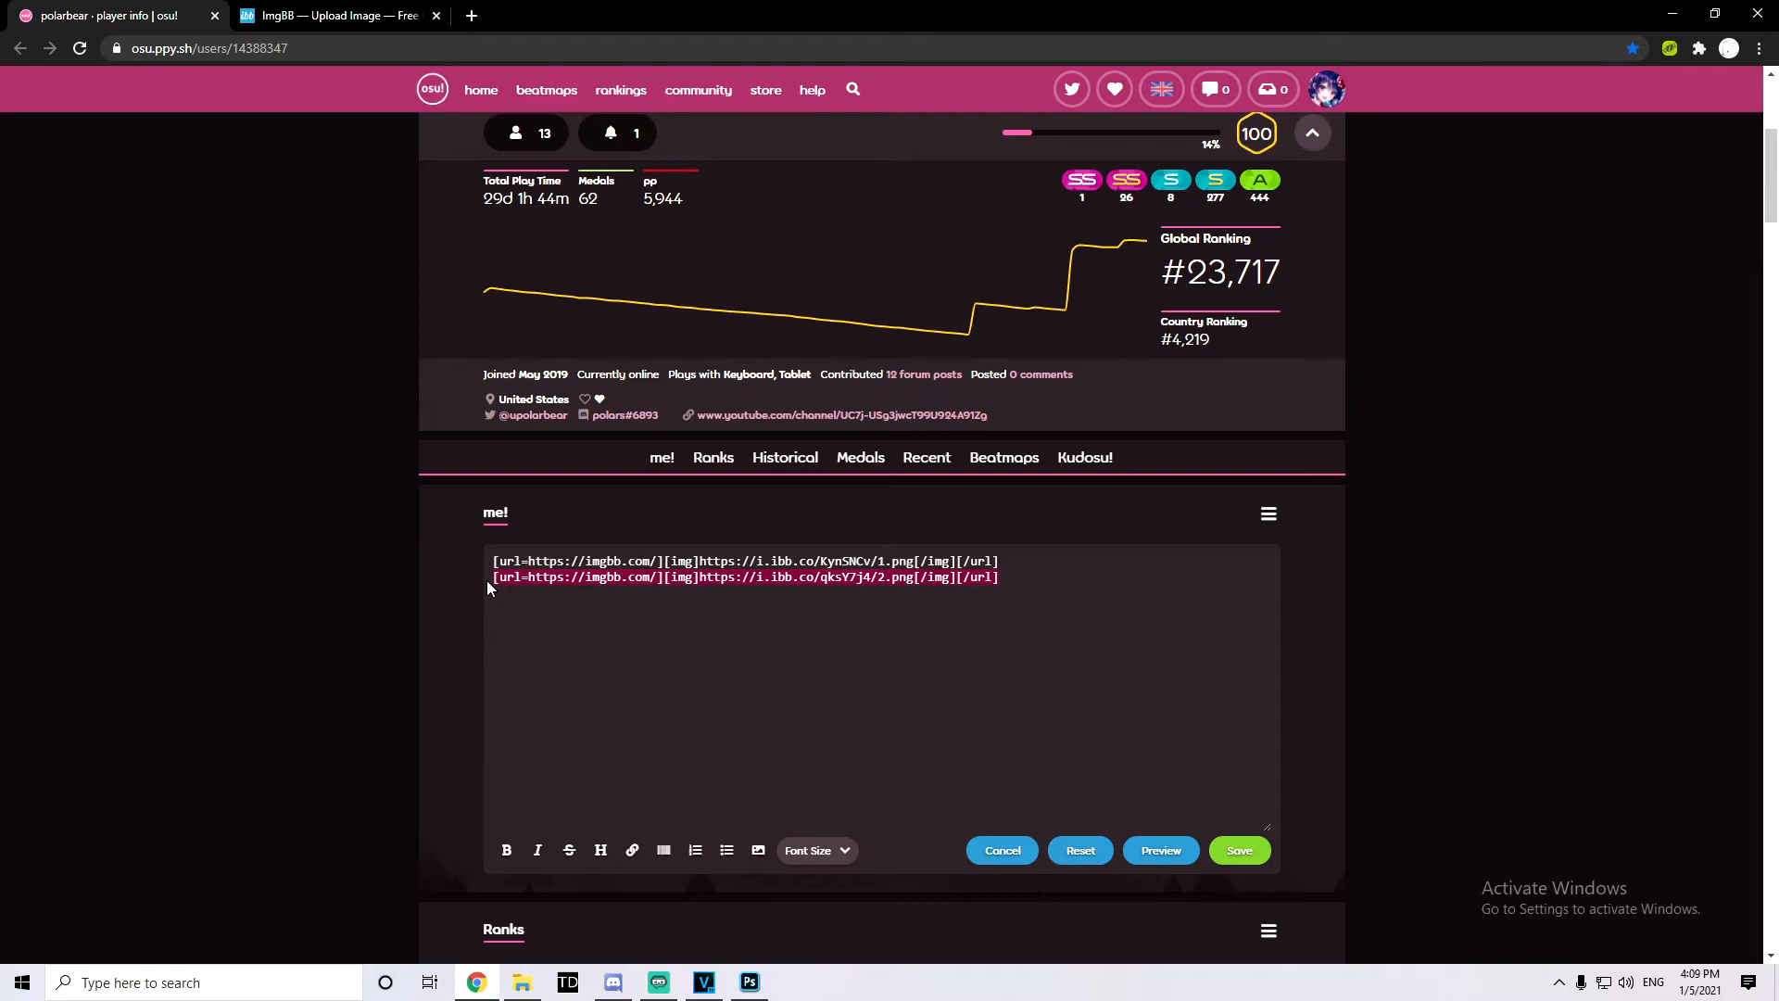
pyautogui.press('BackSpace')
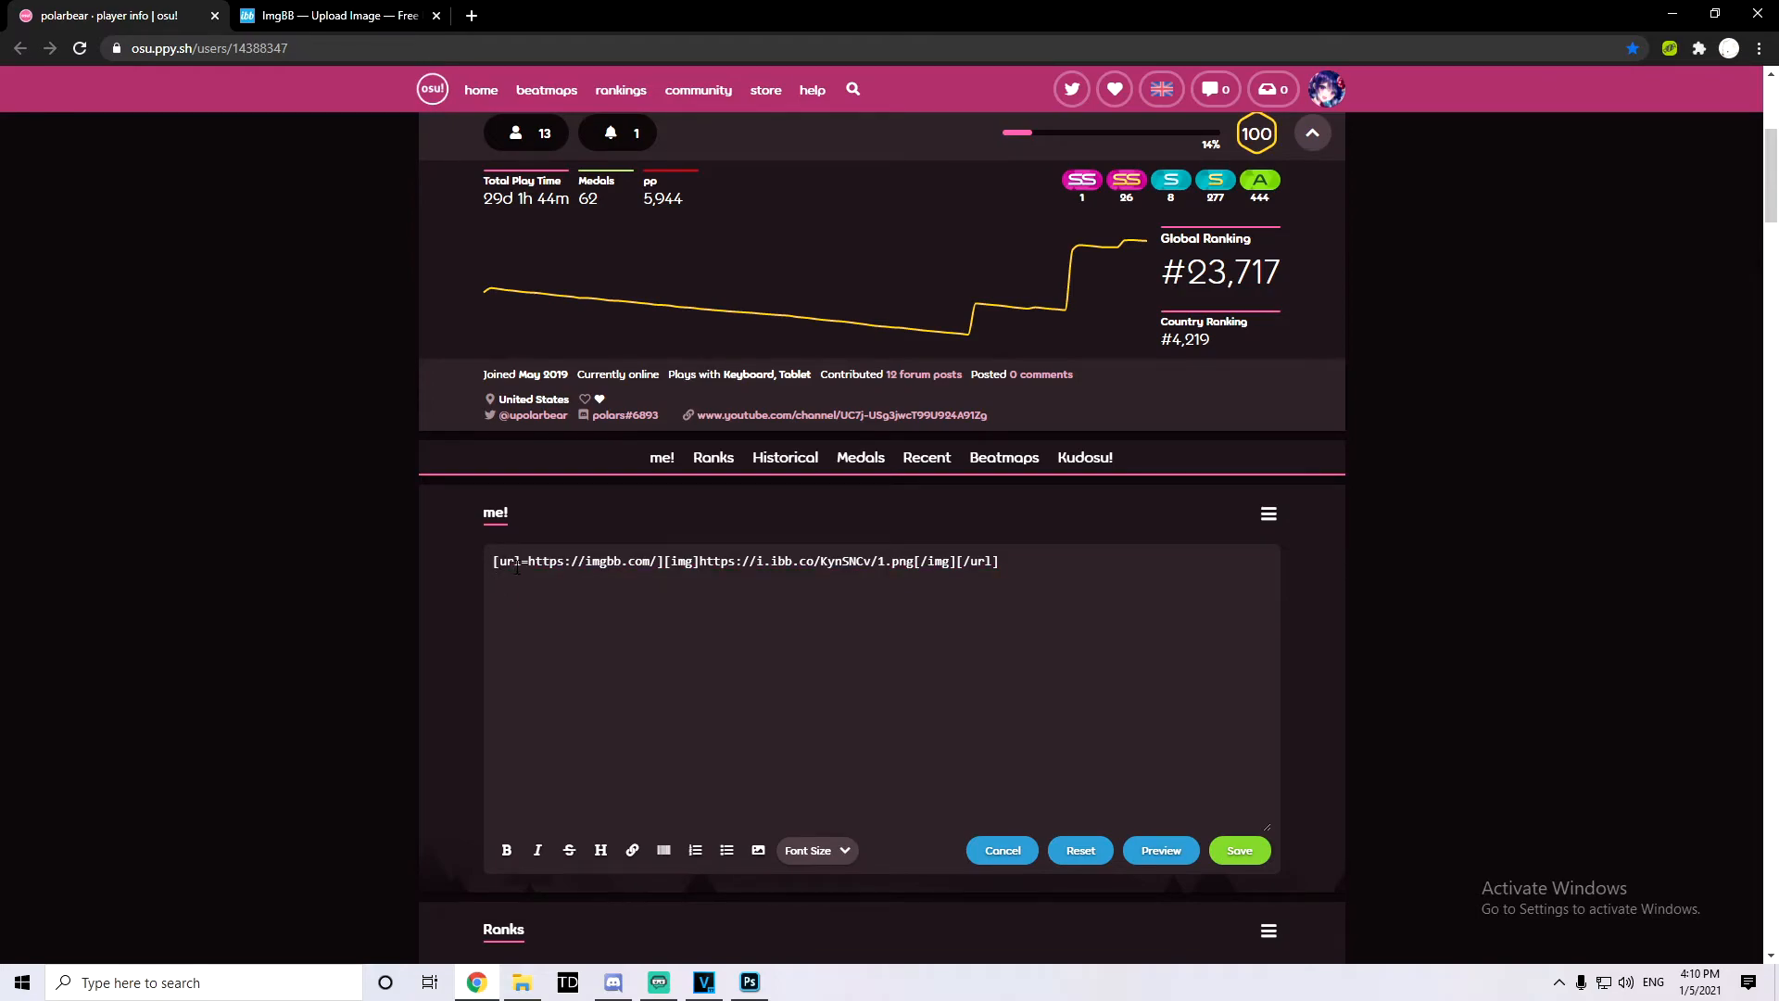
pyautogui.hotkey('ctrl', 'v')
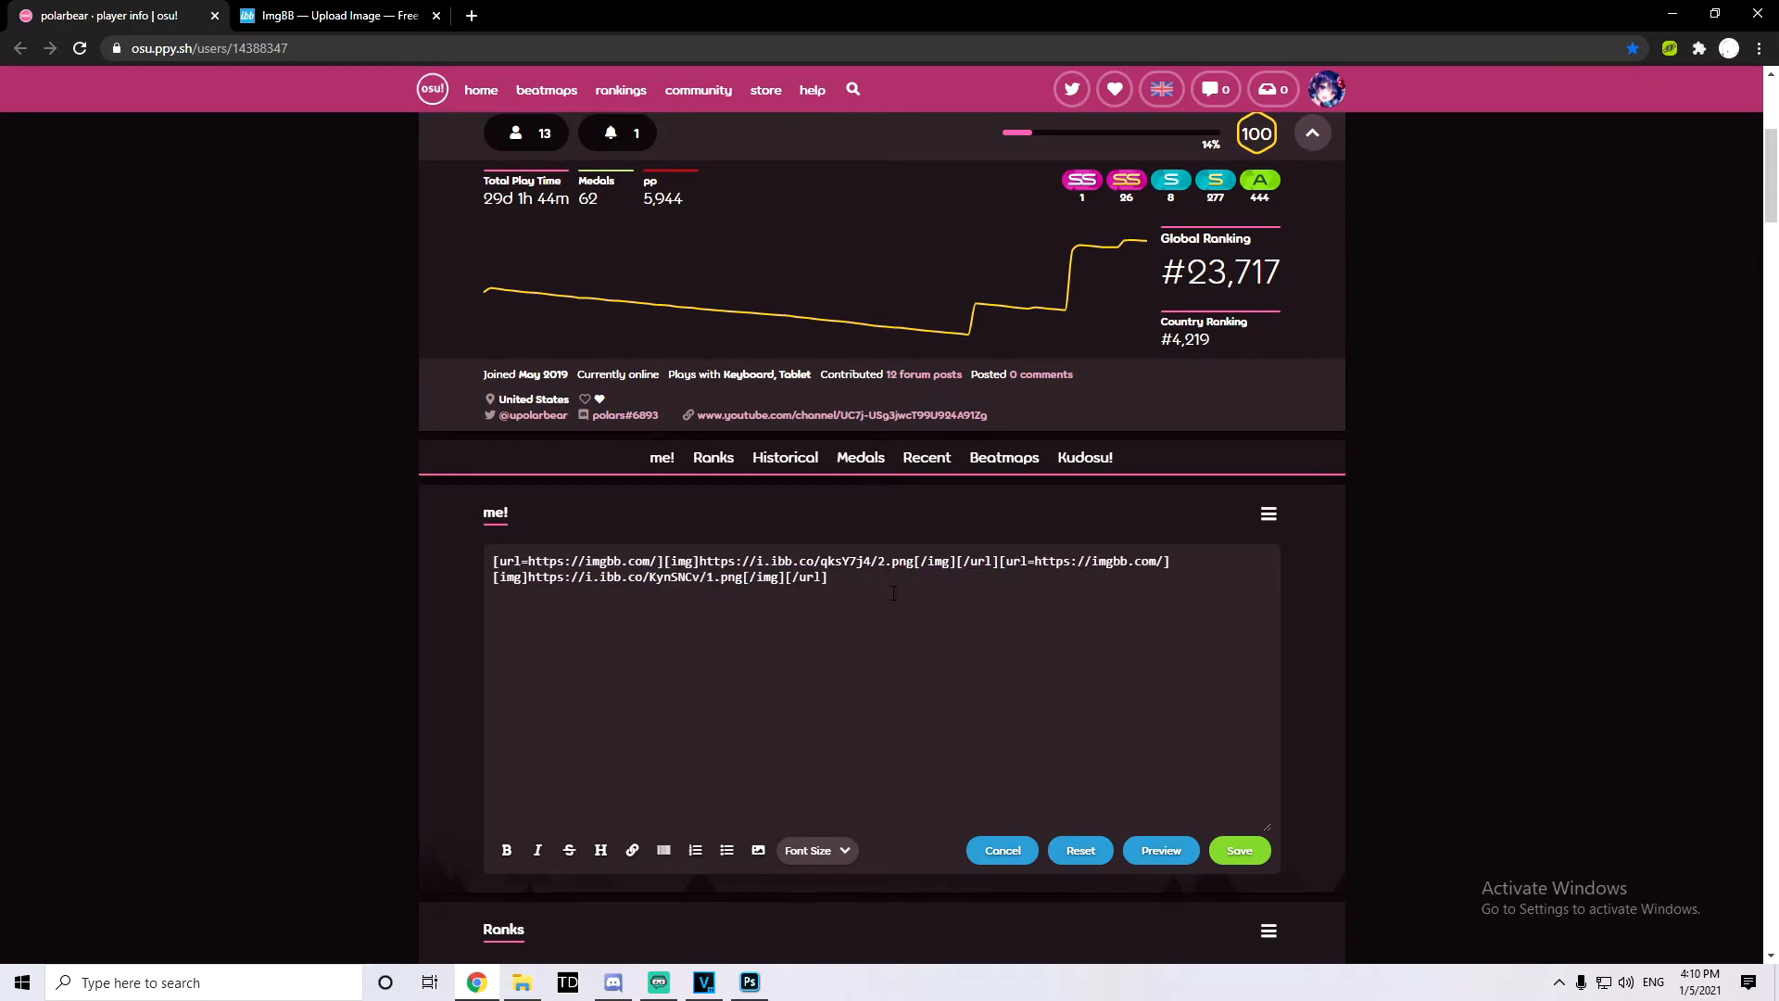
pyautogui.click(1239, 851)
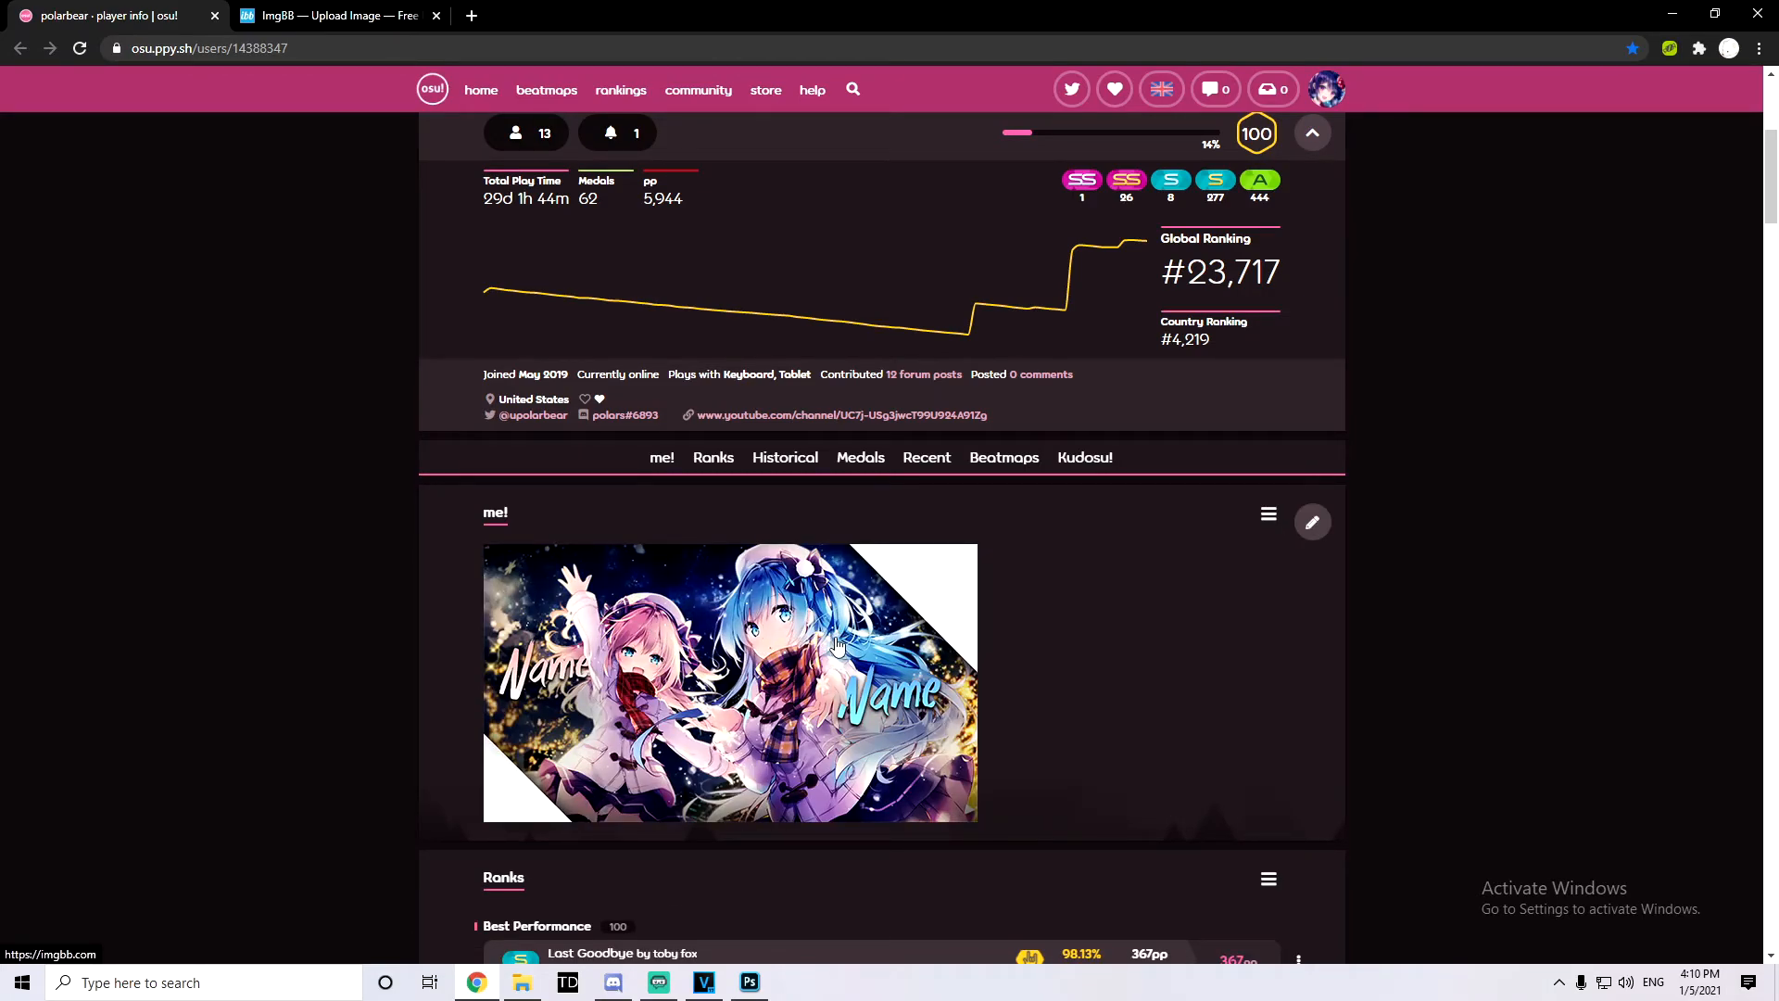
# Step: Test the link behind the profile banner and return to the osu! profile page
pyautogui.click(802, 660)
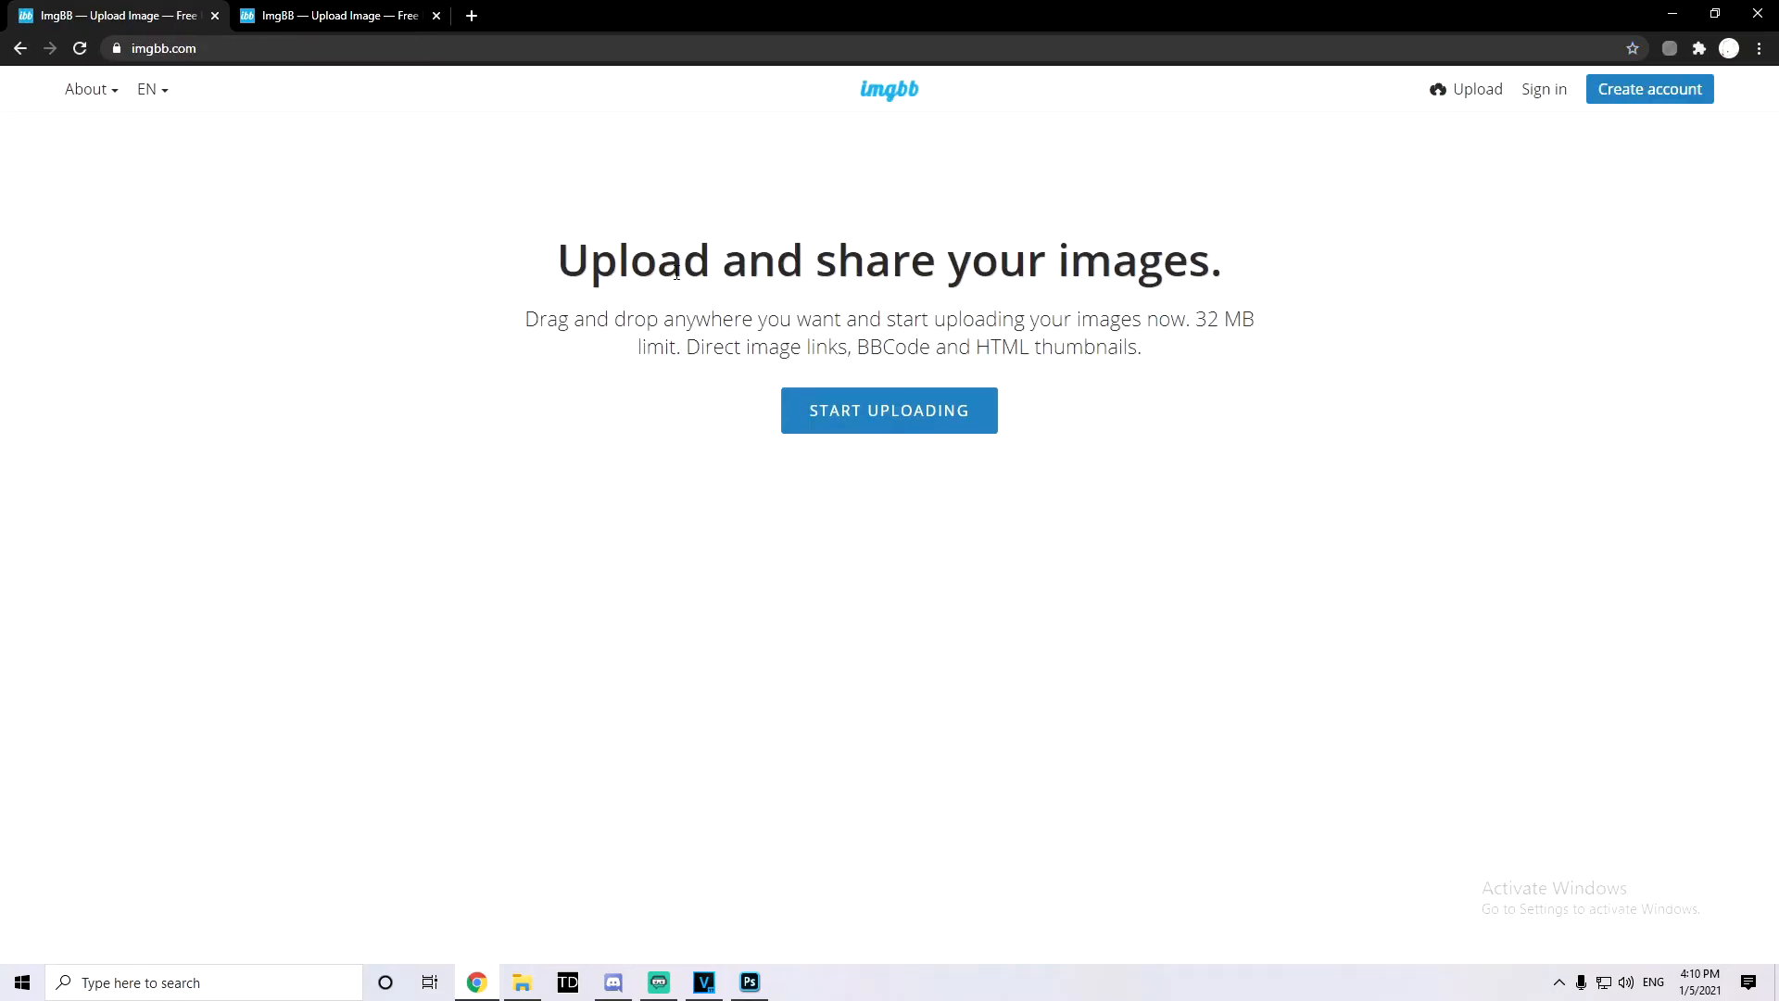
pyautogui.click(20, 48)
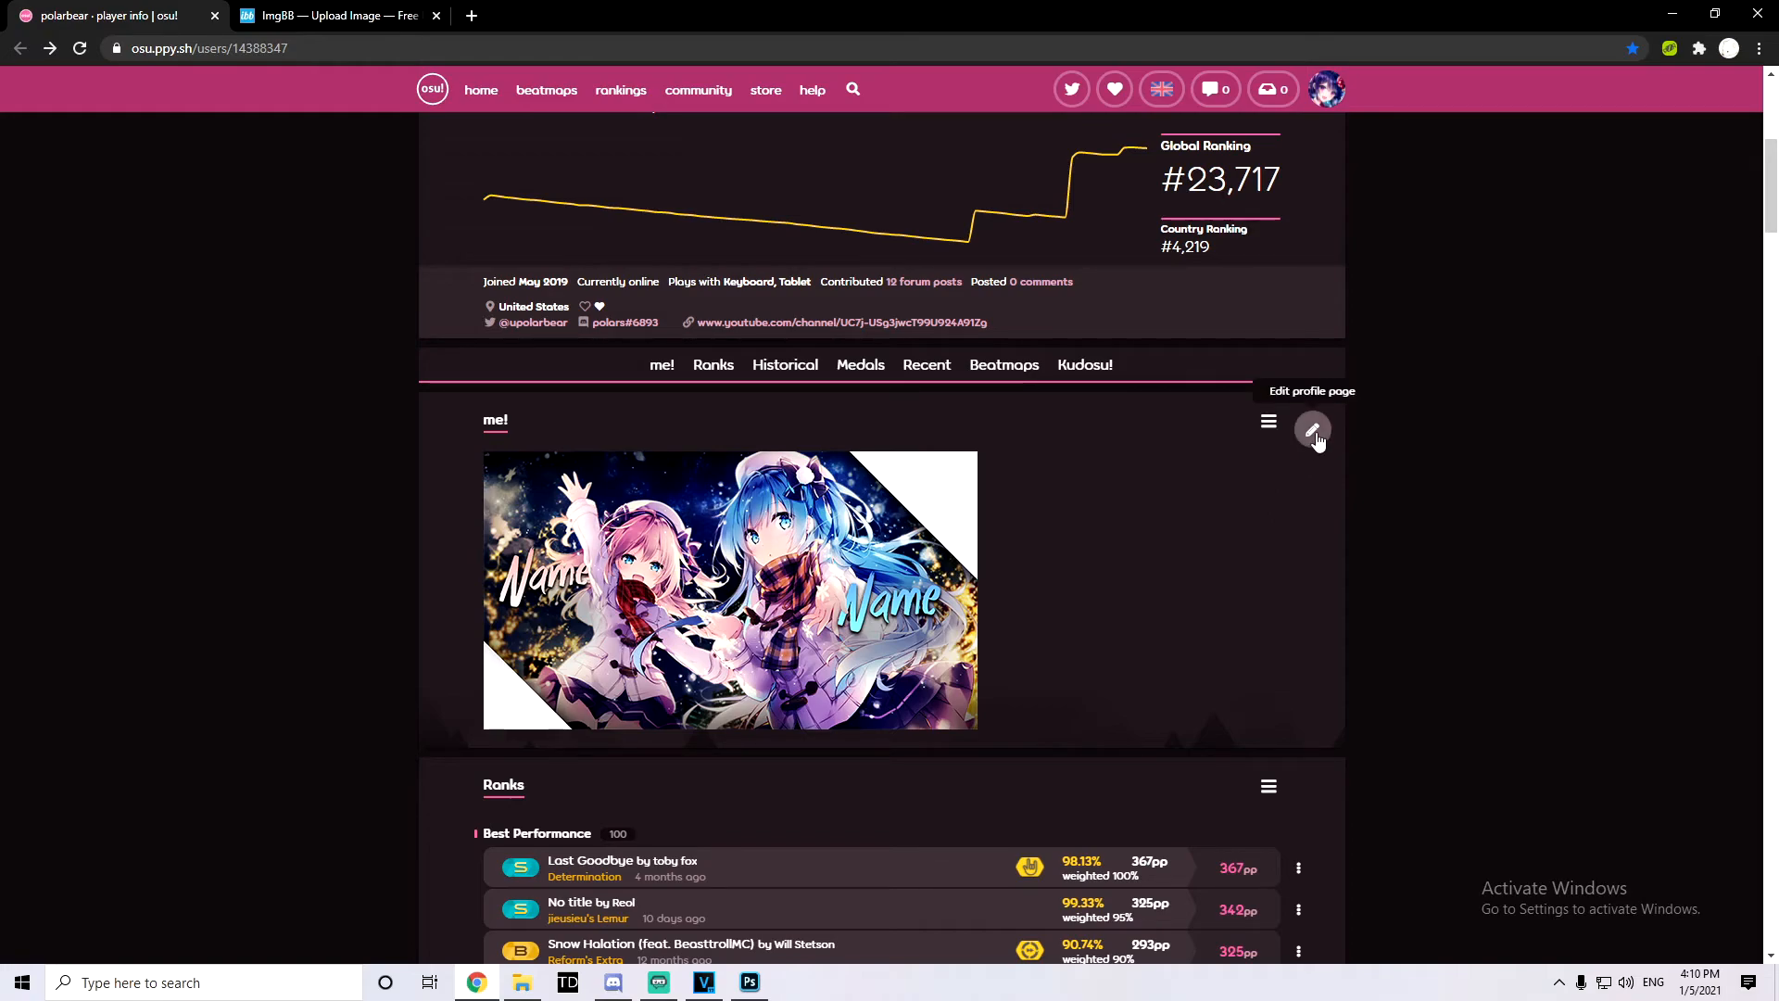
pyautogui.scroll(1, 1168, 445)
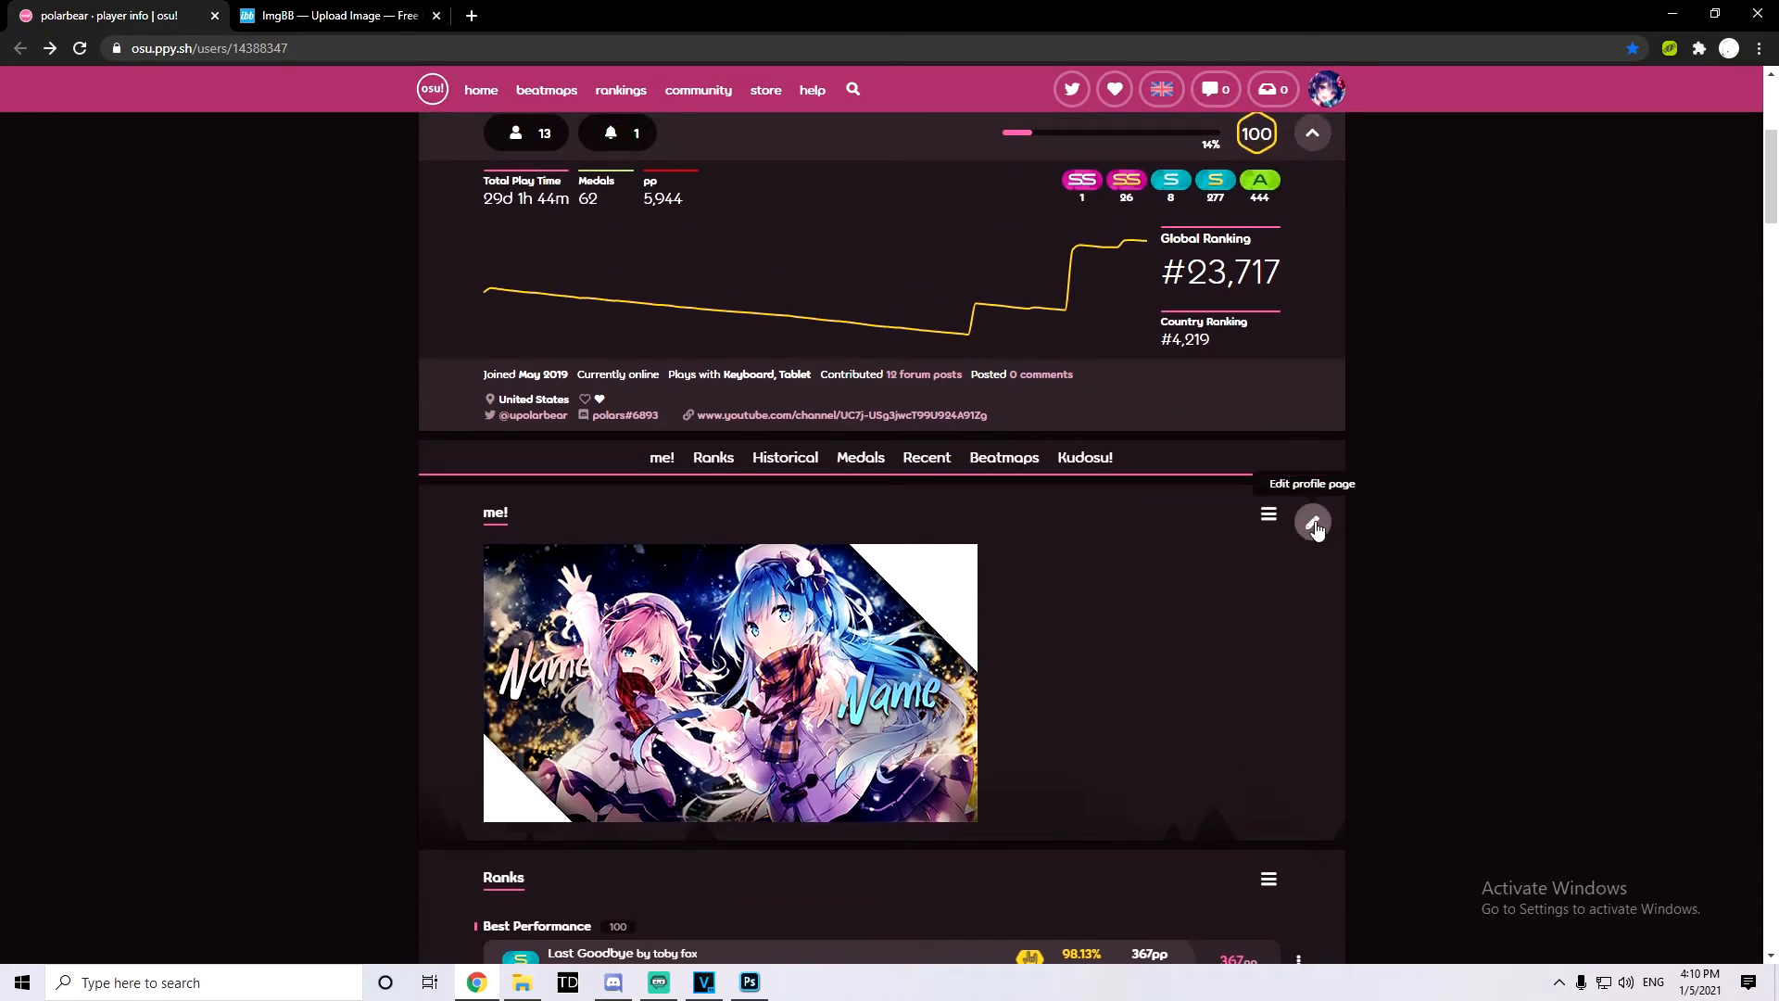
# Step: Open the collab partner's osu! profile from the friends list in a new tab, switch to it and close the friends list
pyautogui.scroll(3, 1120, 445)
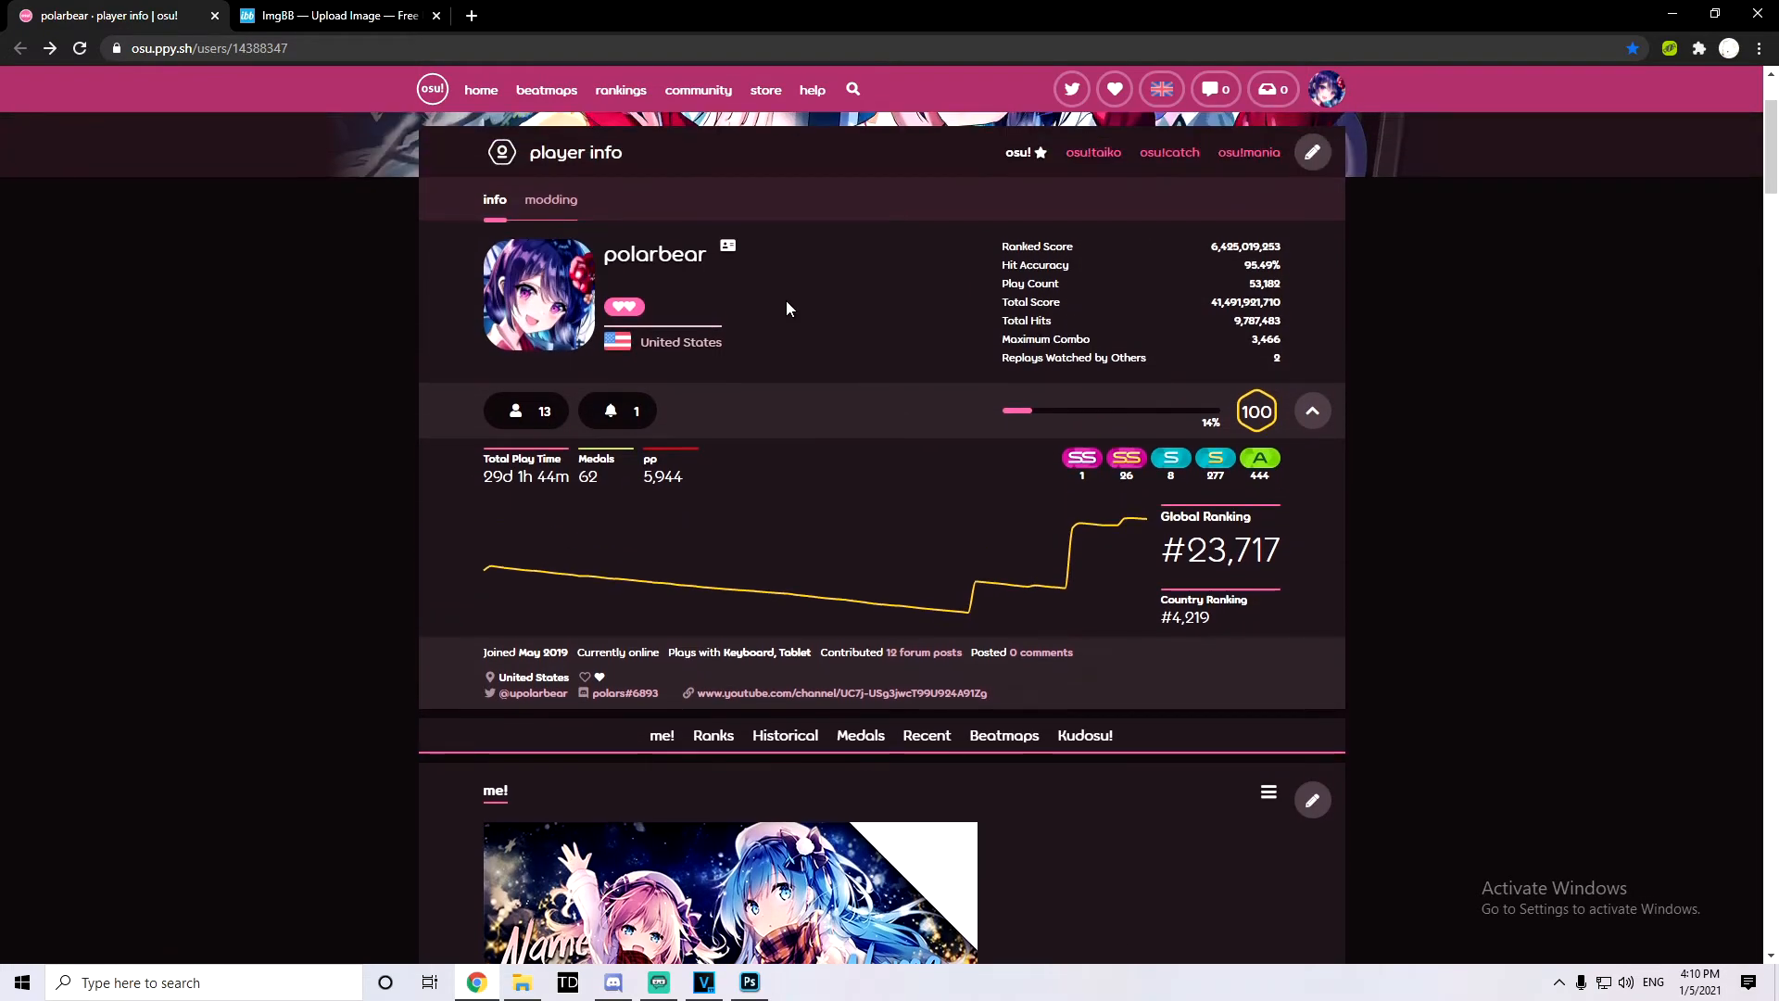
pyautogui.click(1331, 106)
pyautogui.click(1309, 282)
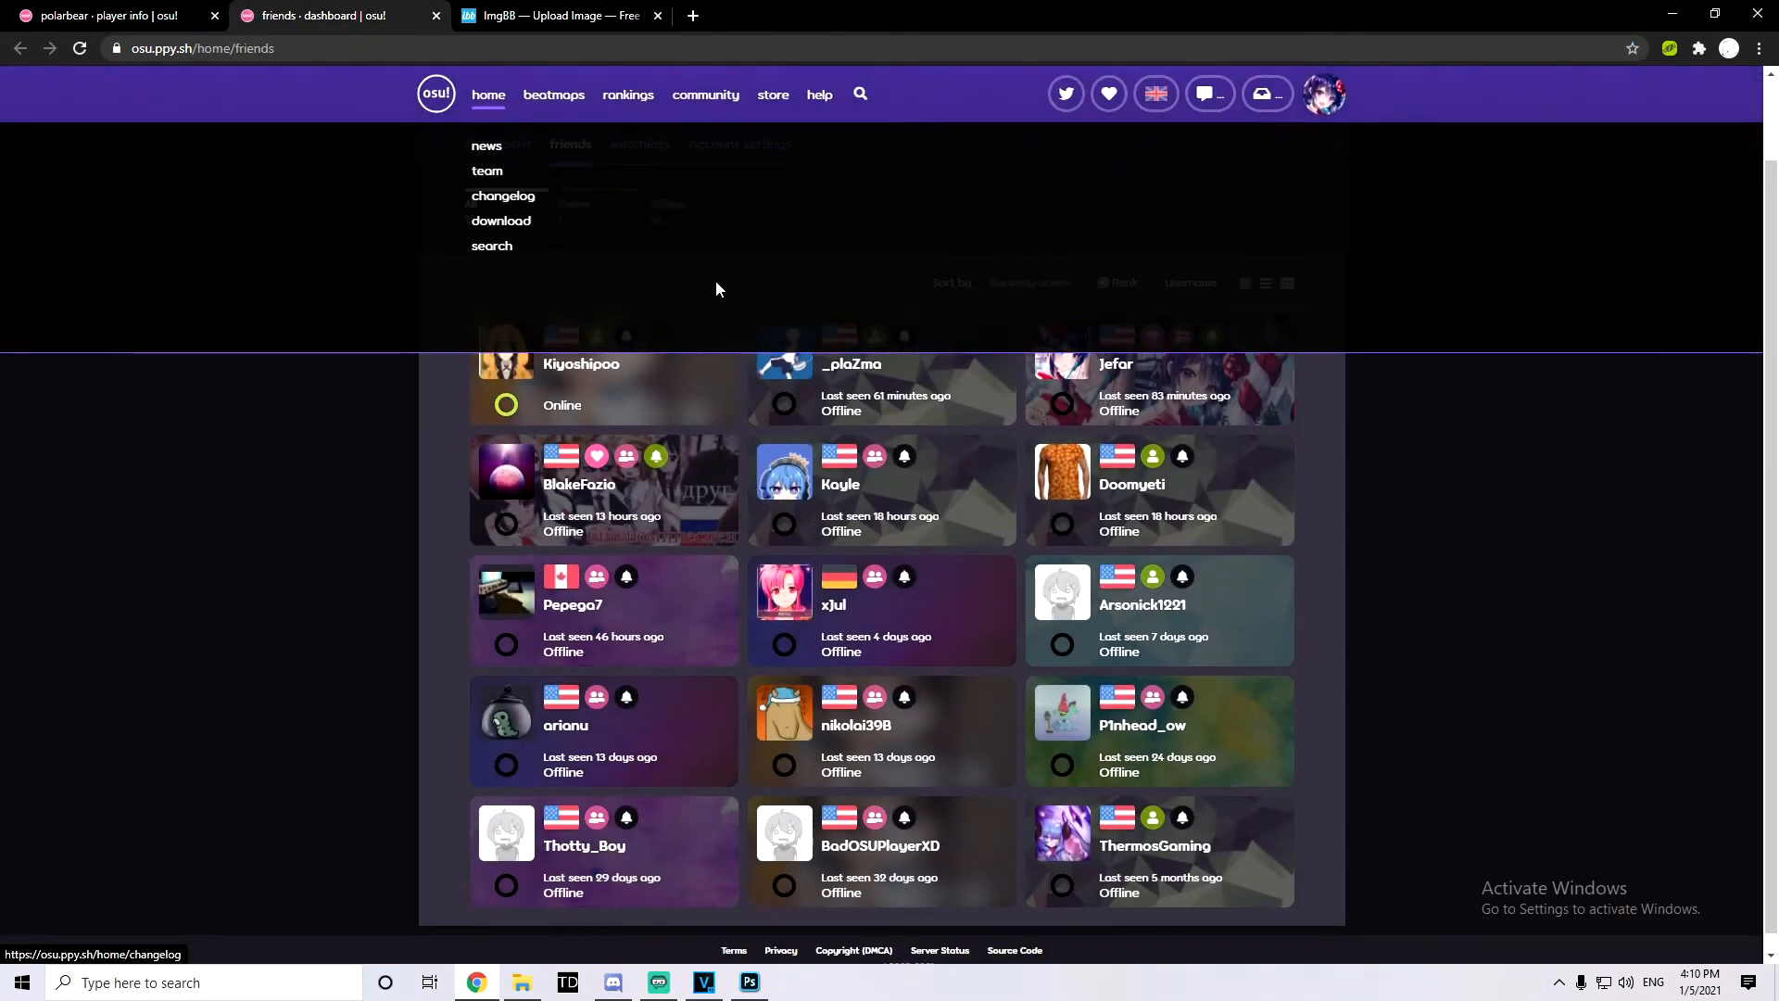
pyautogui.middleClick(704, 499)
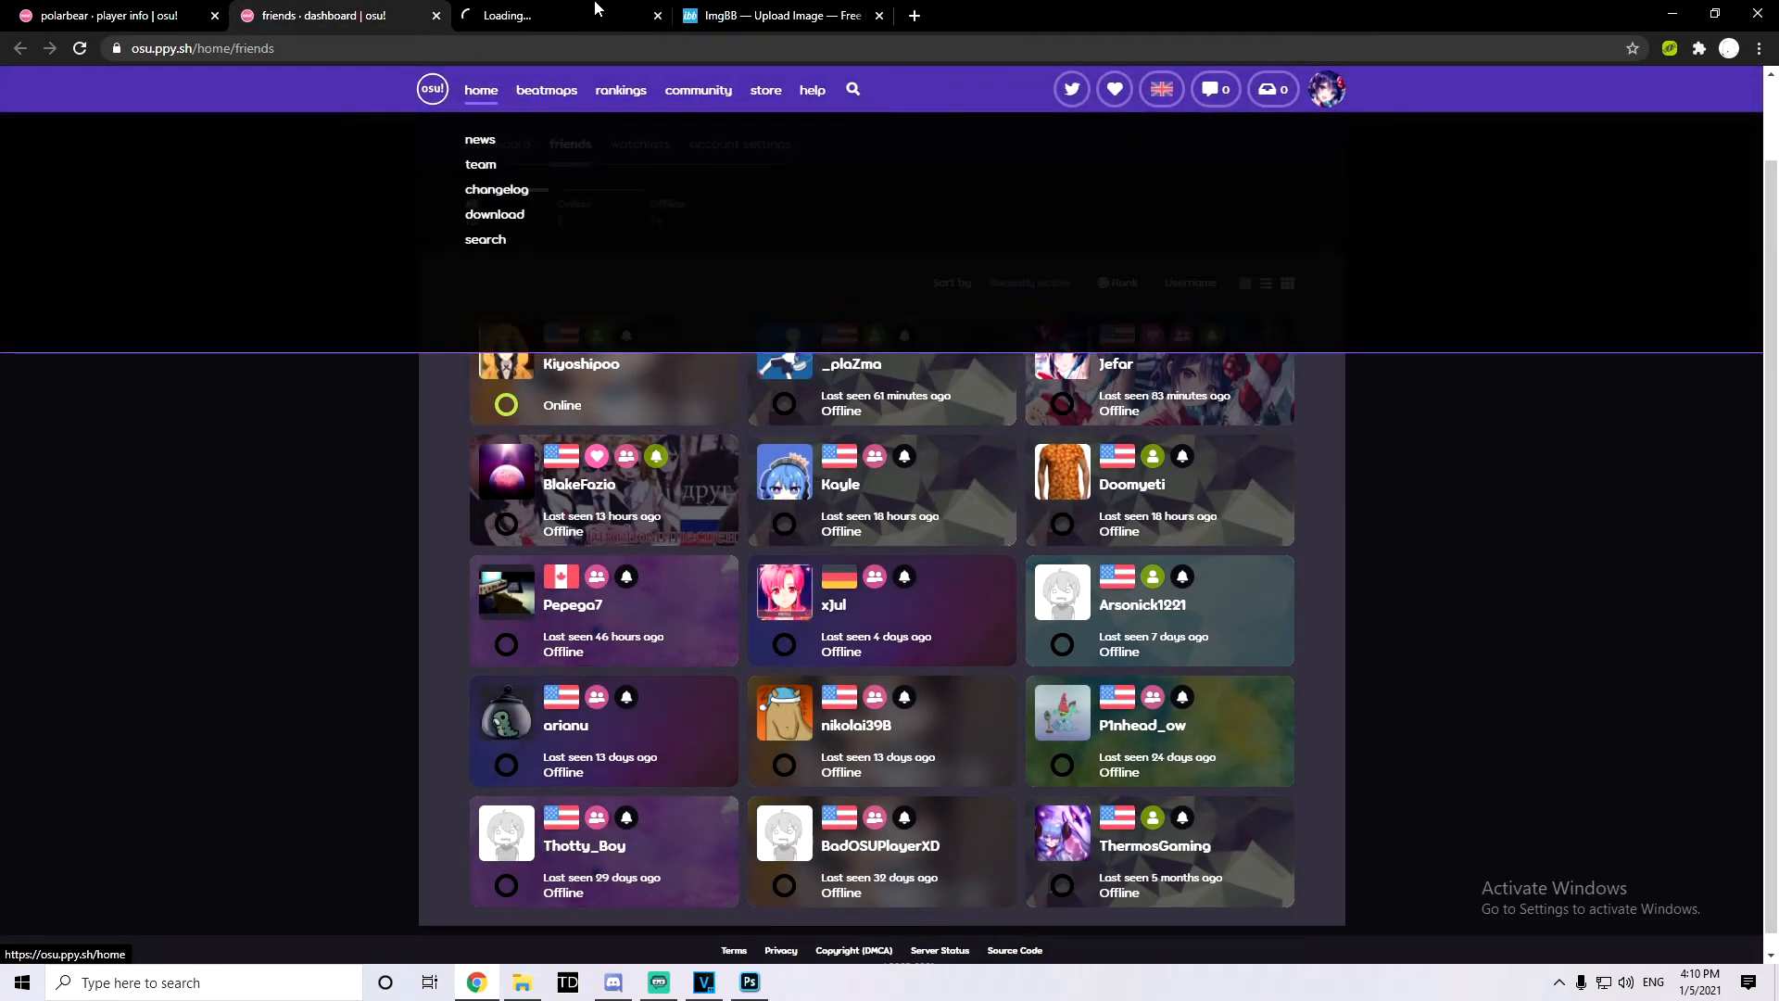
pyautogui.click(596, 10)
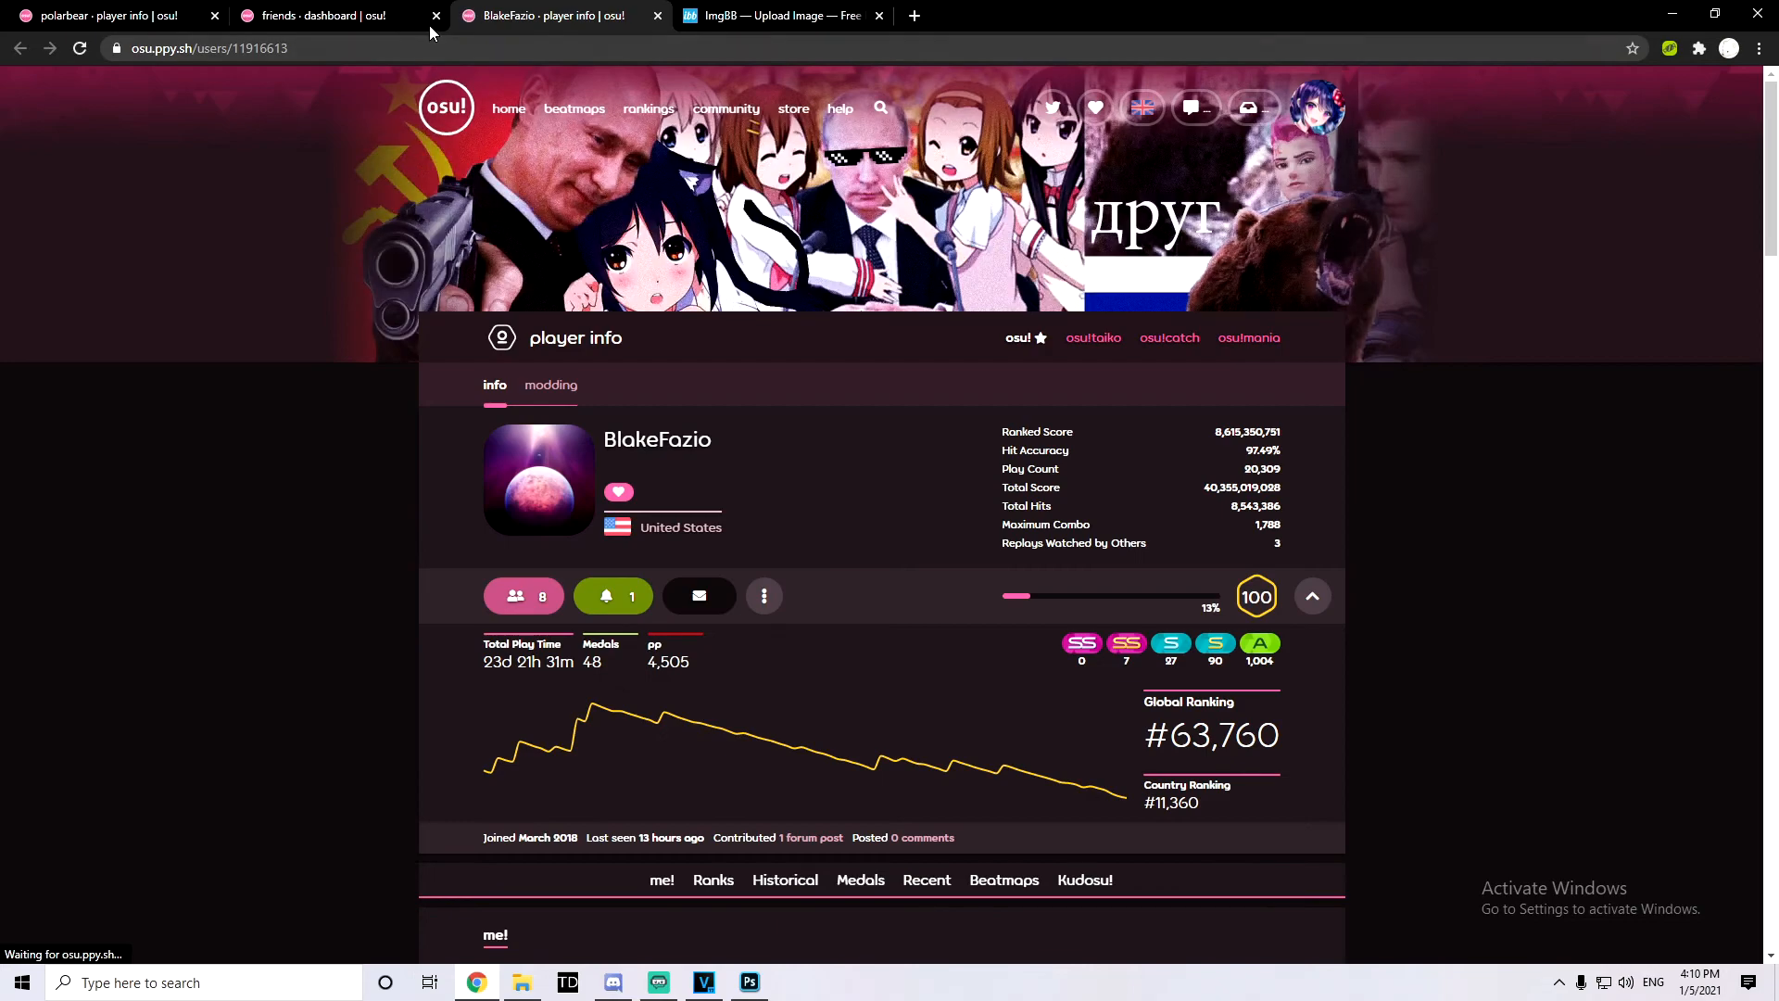
pyautogui.click(437, 15)
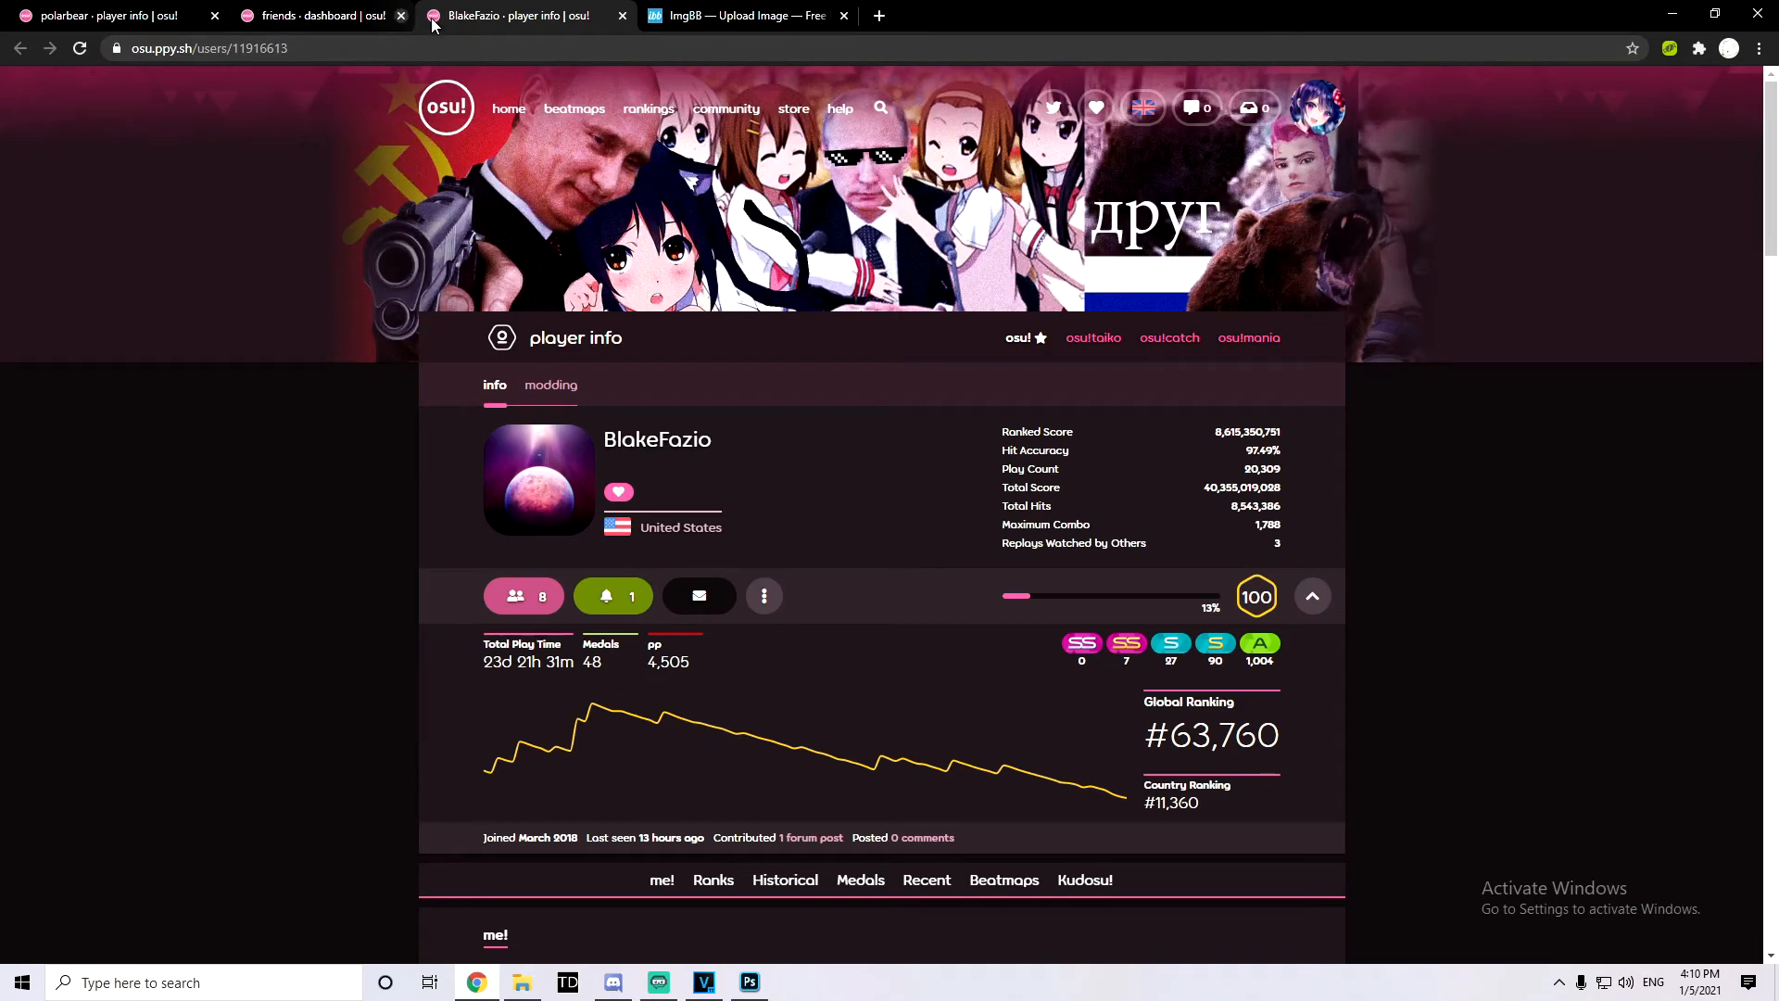
# Step: Copy the web address of the friend's osu! profile page
pyautogui.click(400, 49)
pyautogui.rightClick(401, 49)
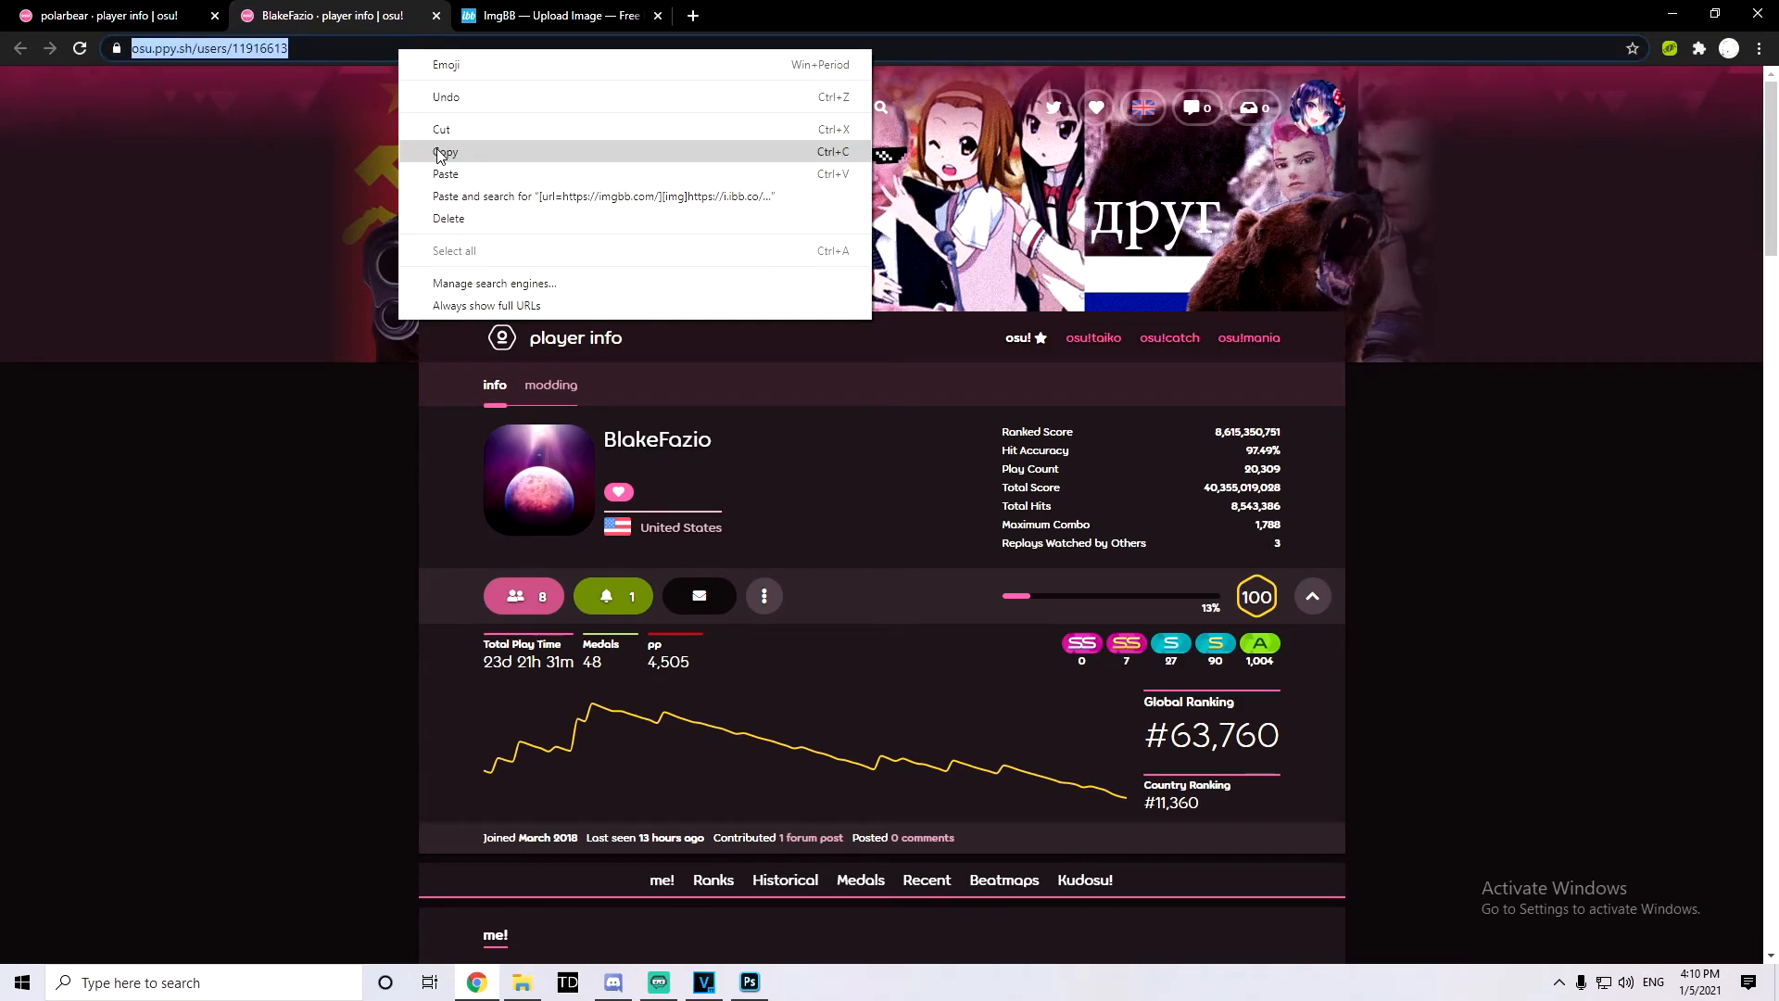
pyautogui.click(443, 152)
pyautogui.click(139, 16)
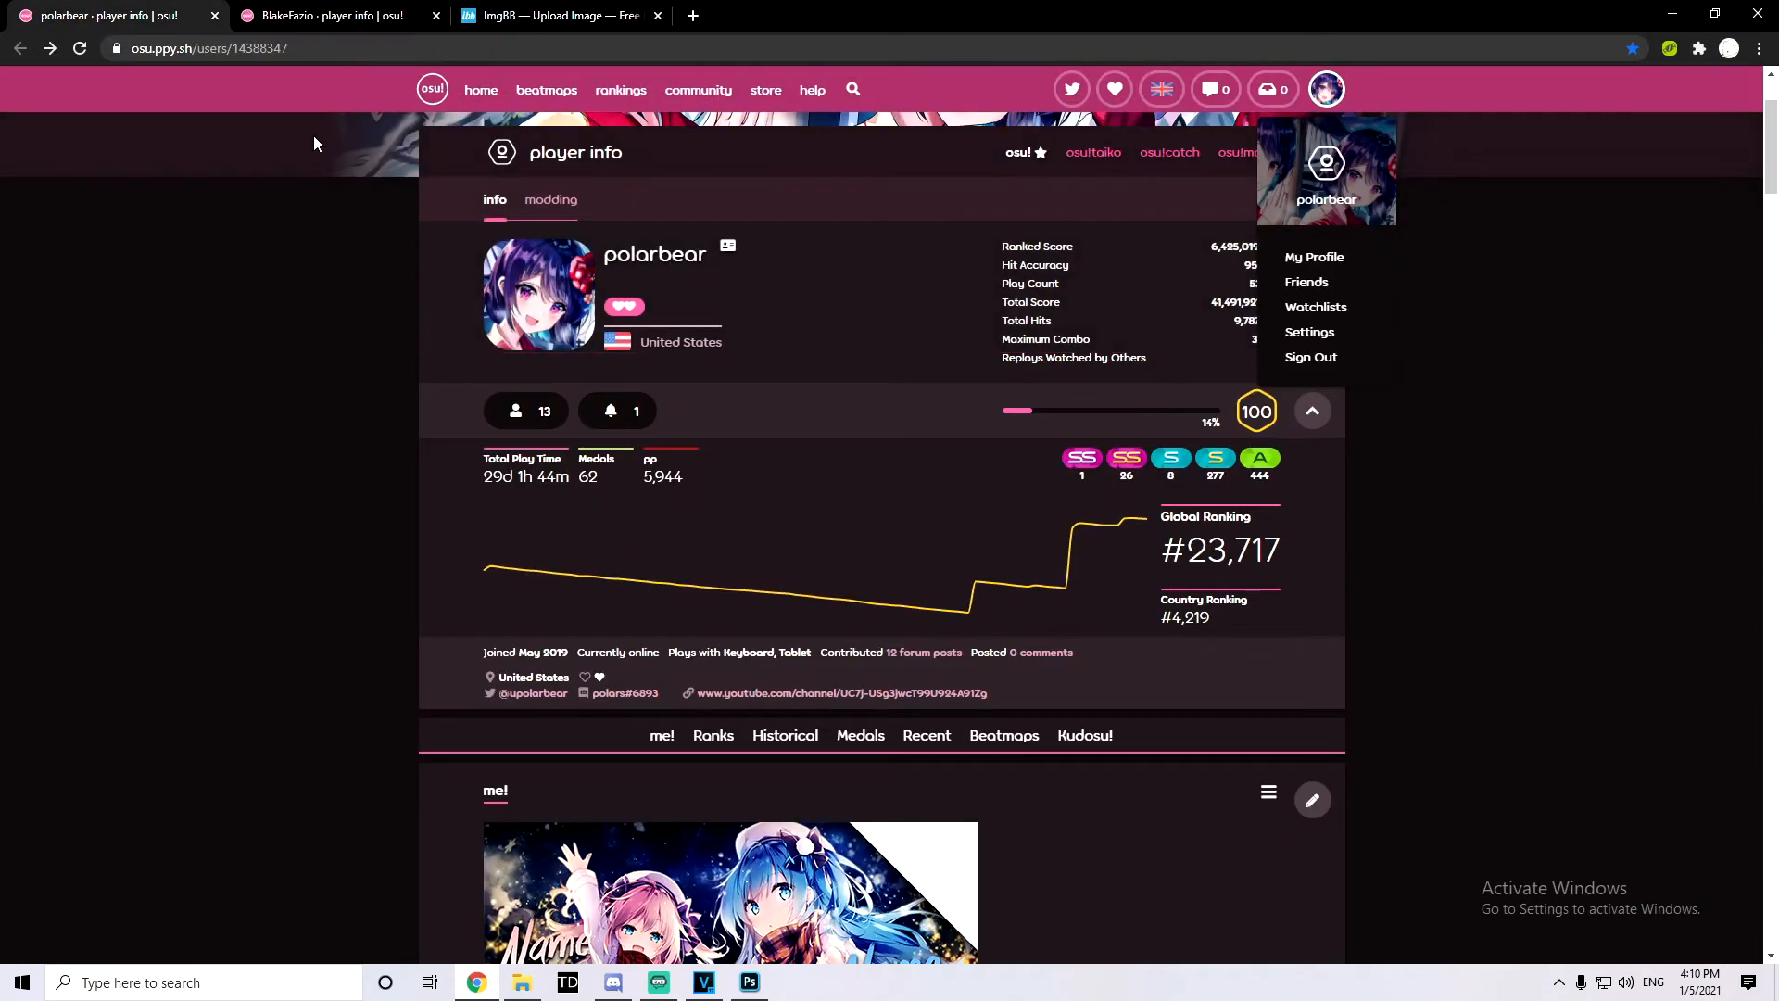
pyautogui.scroll(-2, 727, 460)
pyautogui.scroll(-1, 728, 460)
pyautogui.click(1311, 521)
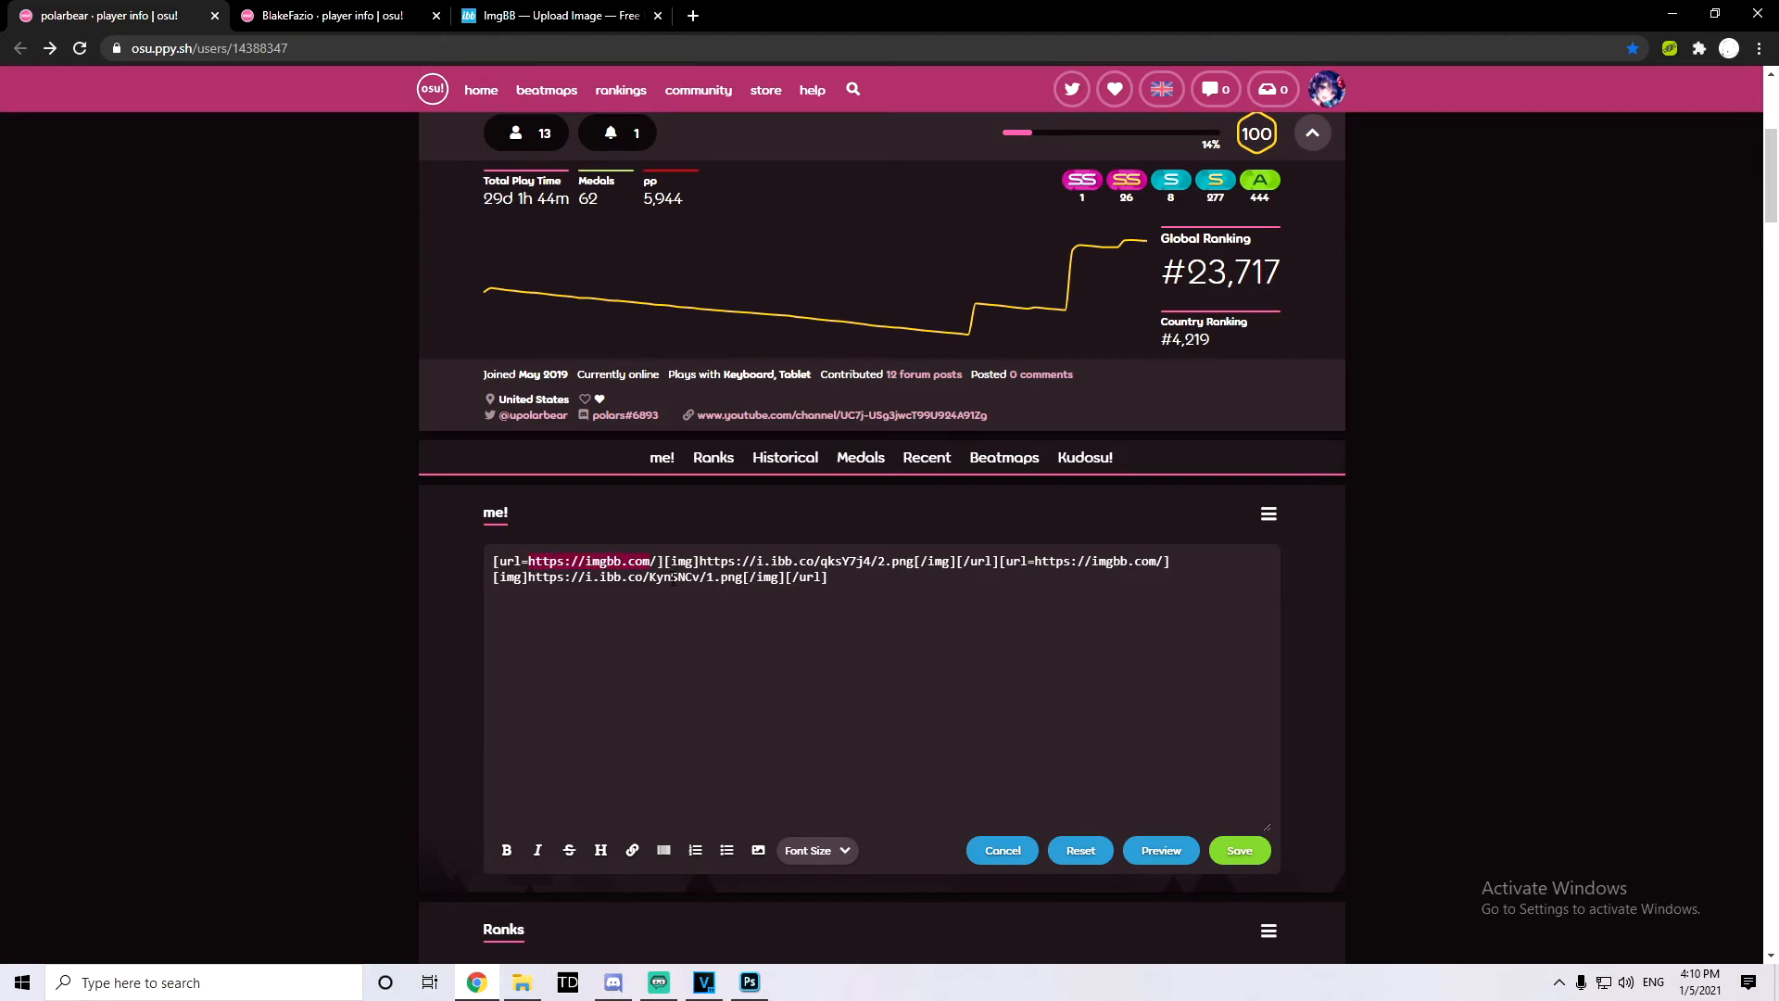
pyautogui.press('BackSpace')
pyautogui.hotkey('ctrl', 'v')
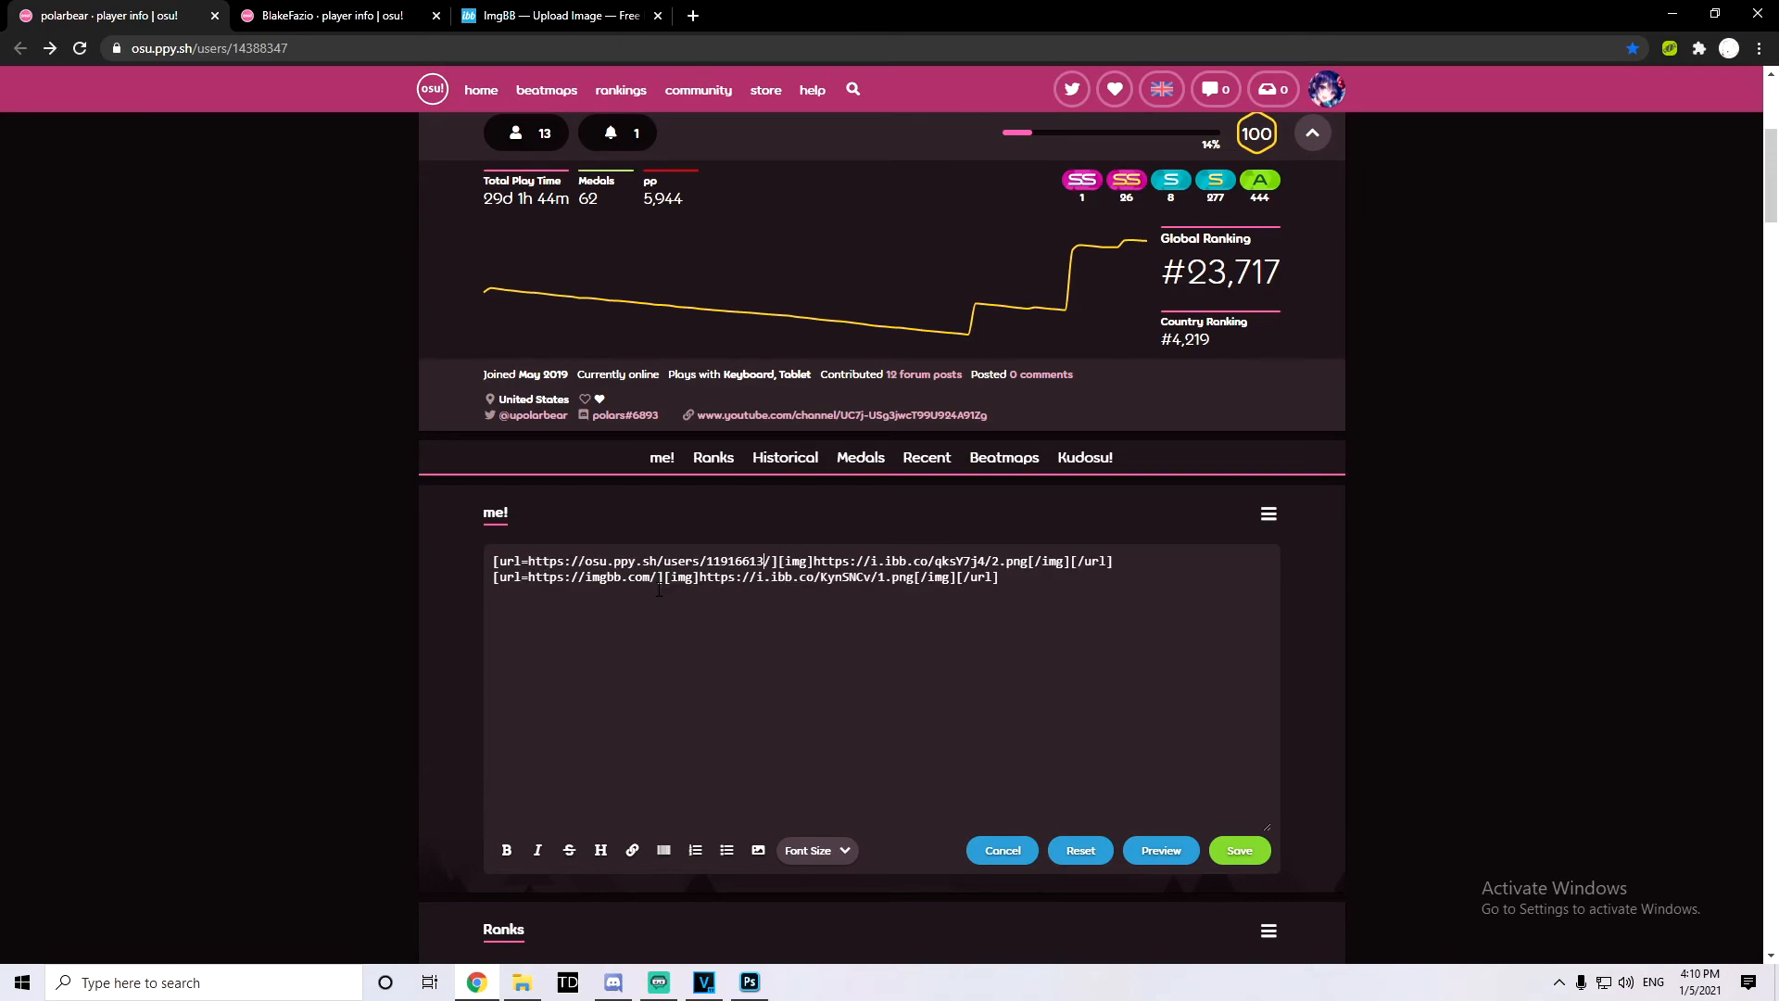
pyautogui.click(1238, 851)
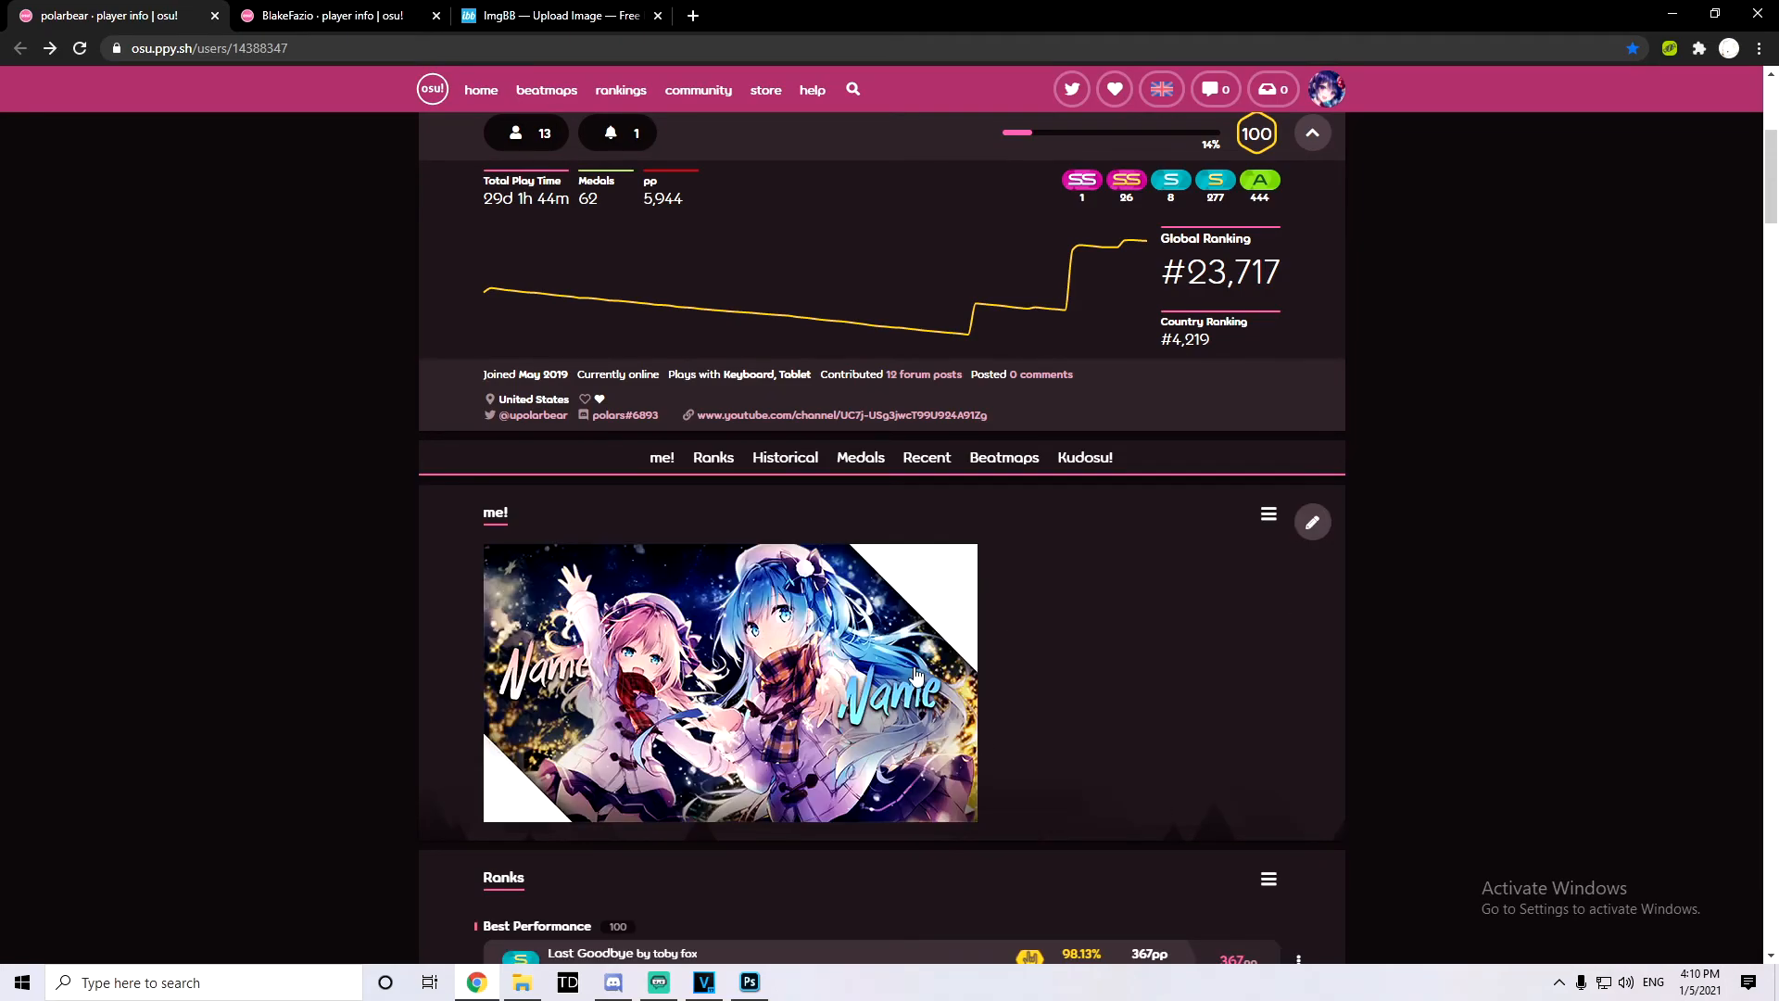
# Step: Test the friend's profile link behind the 2.png half of the banner and return to the own profile page
pyautogui.click(623, 674)
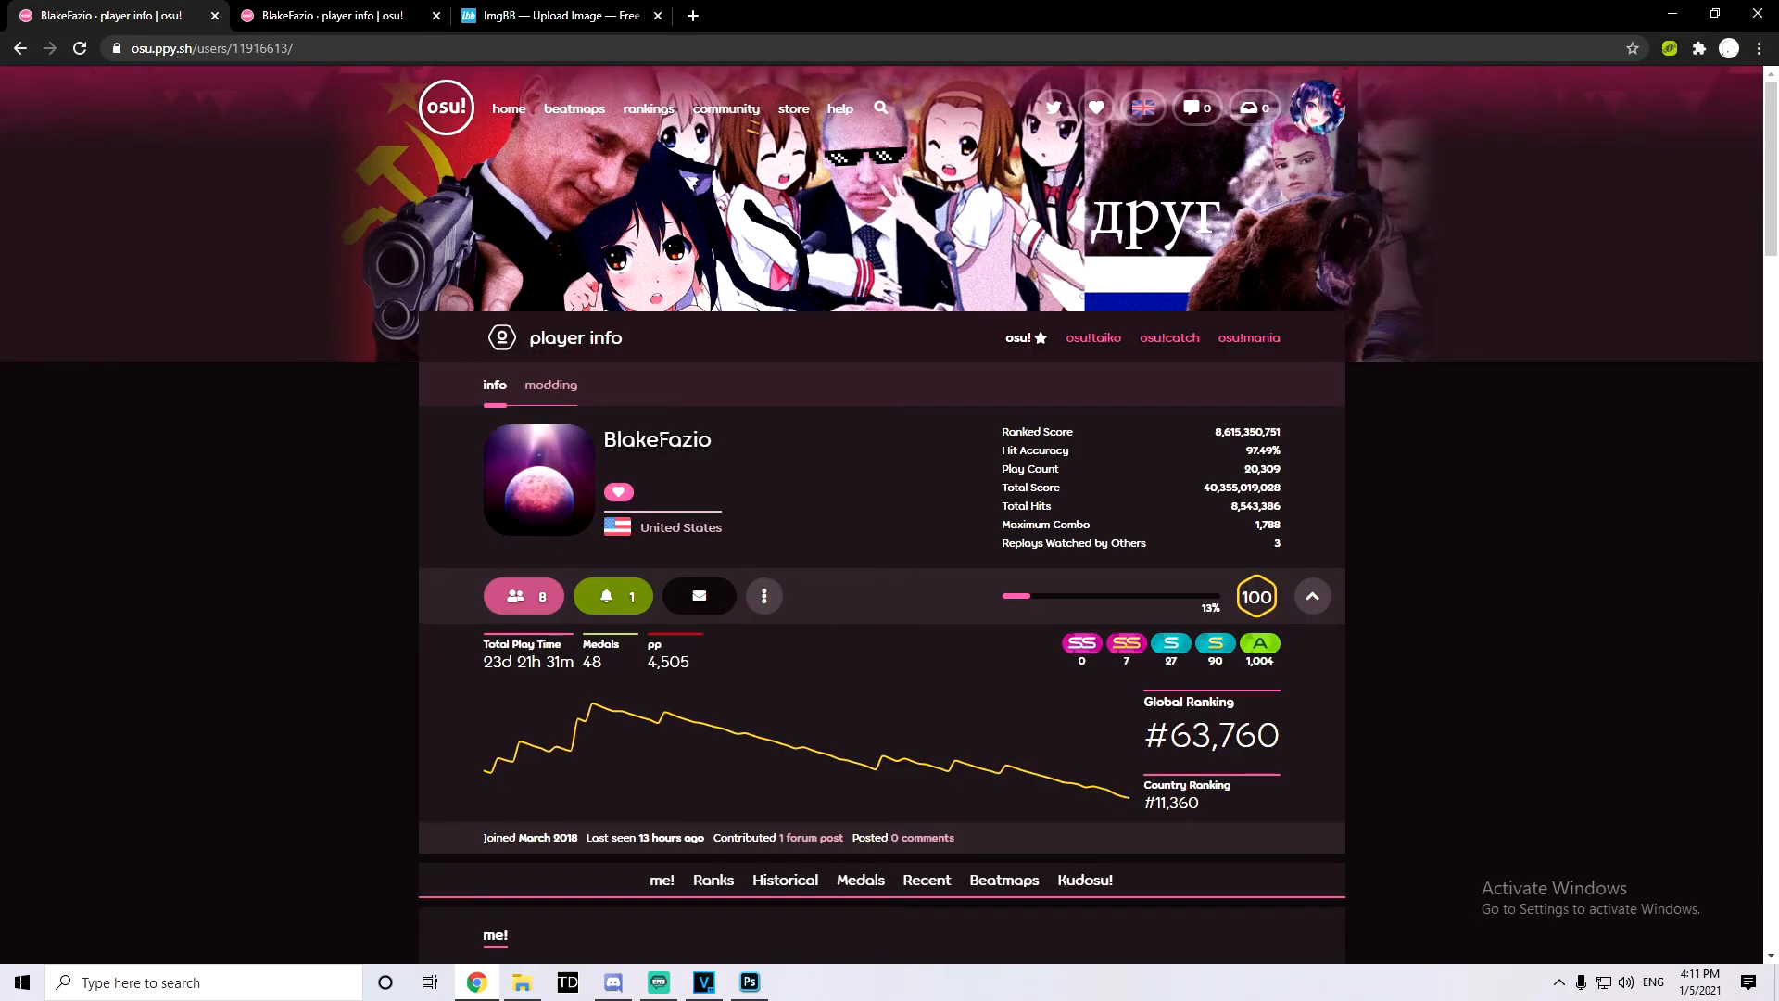
pyautogui.moveTo(607, 440); pyautogui.dragTo(730, 452)
pyautogui.hotkey('alt', 'Left')
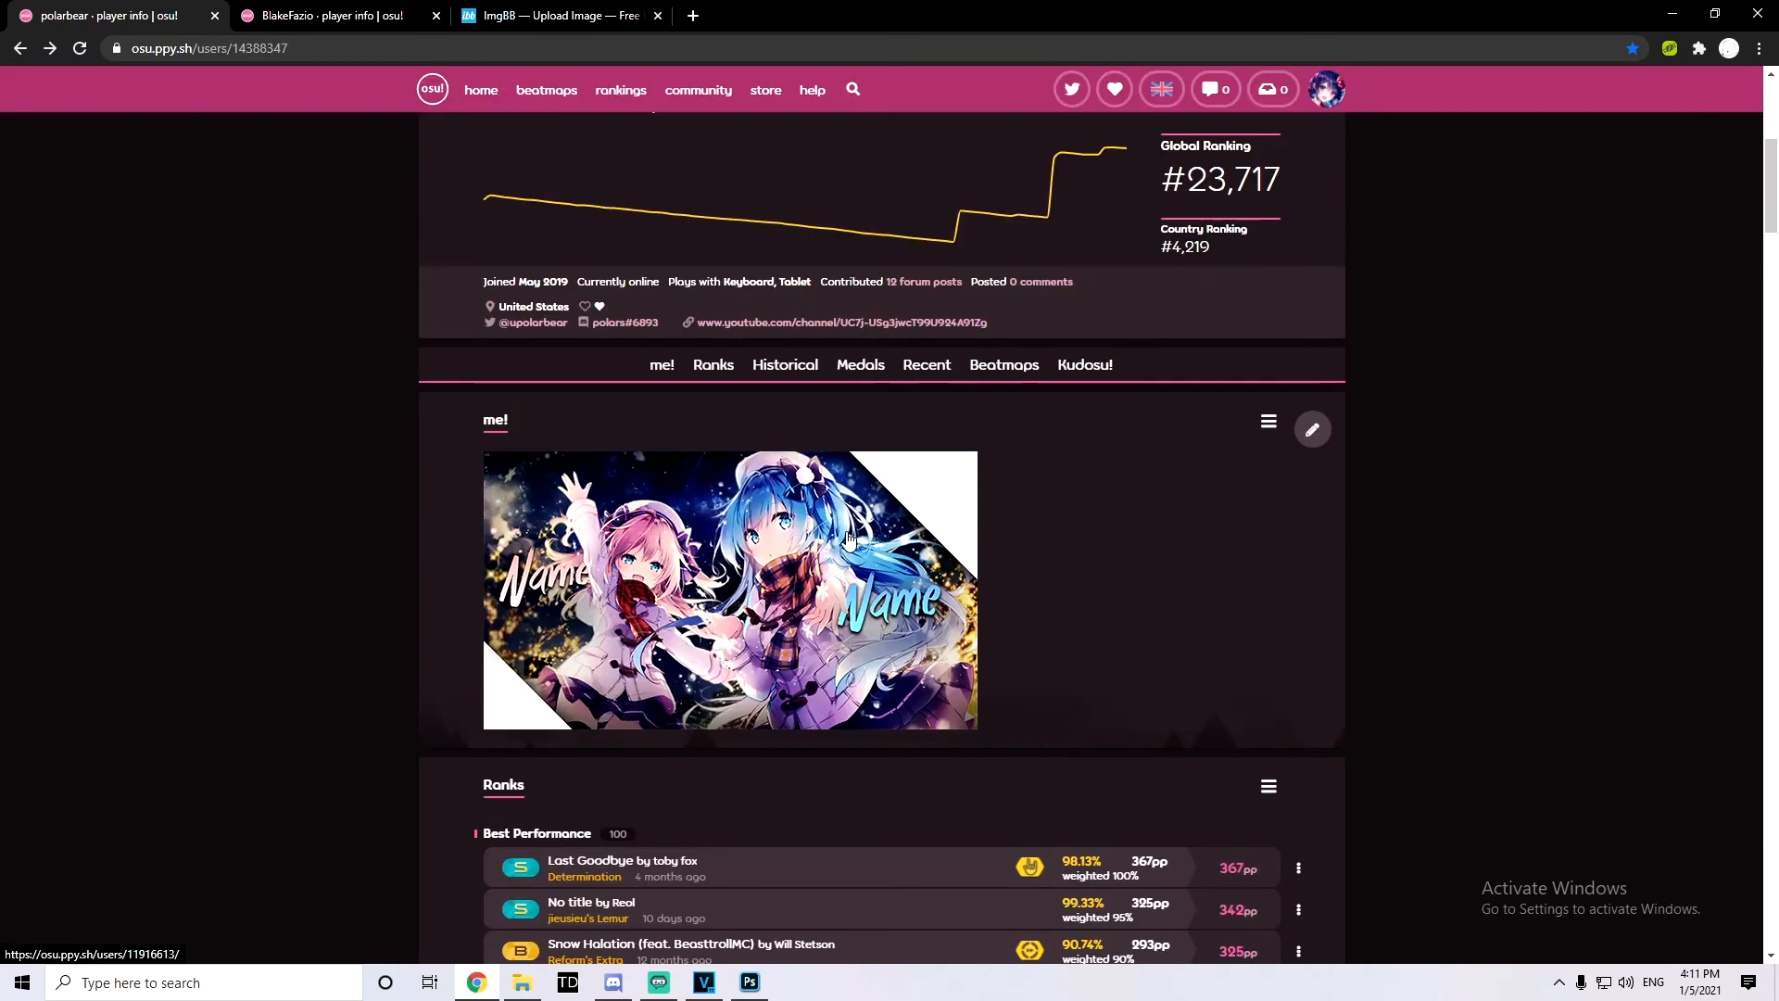